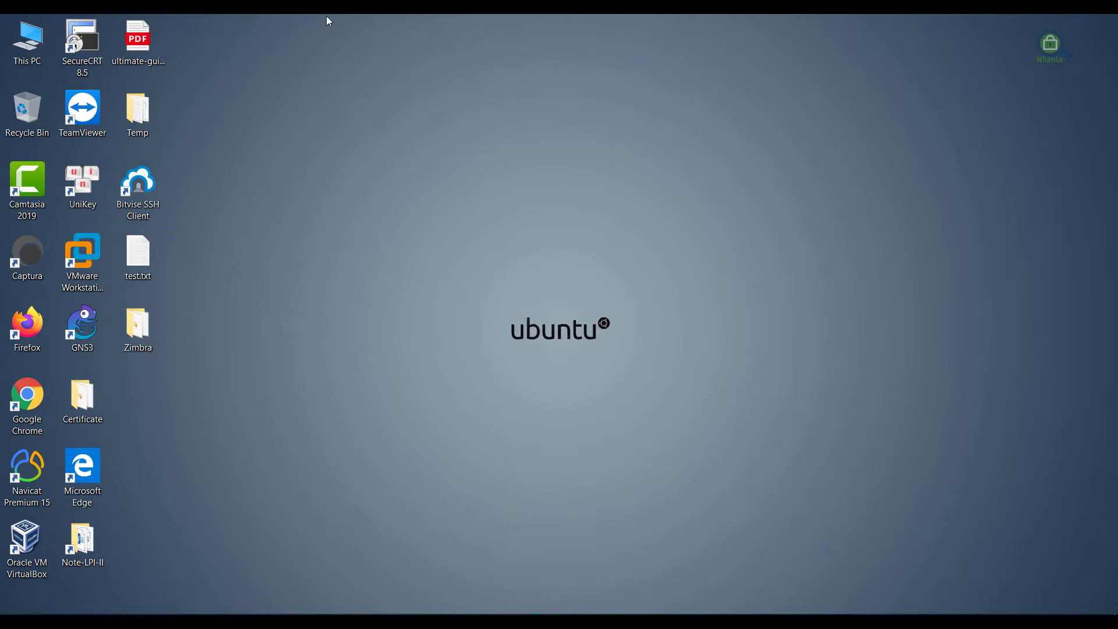
click(160, 613)
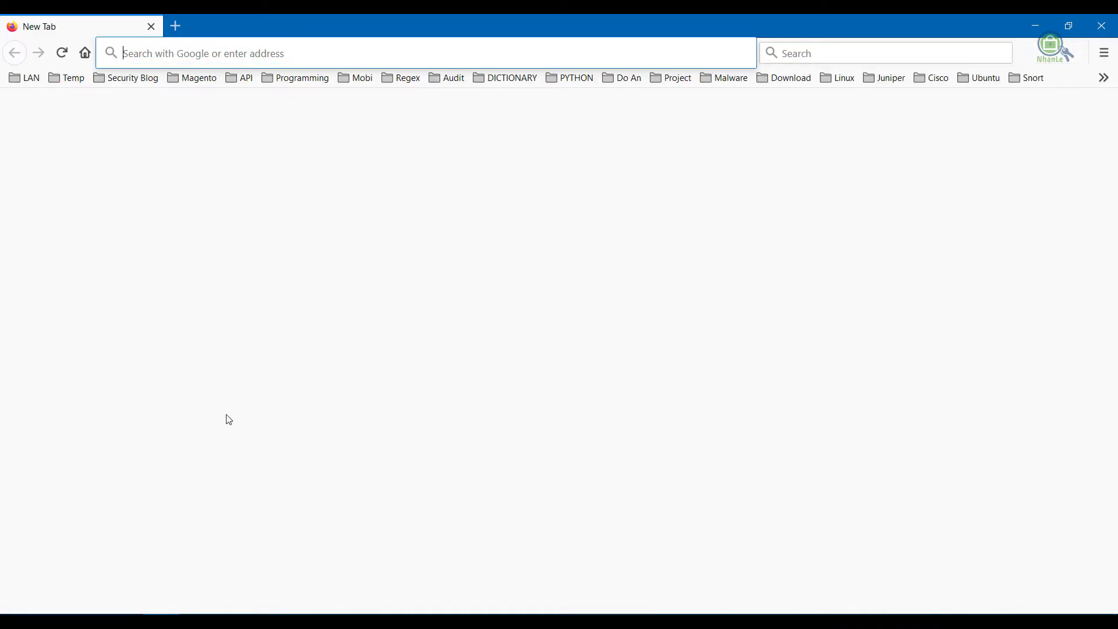
text(https://)
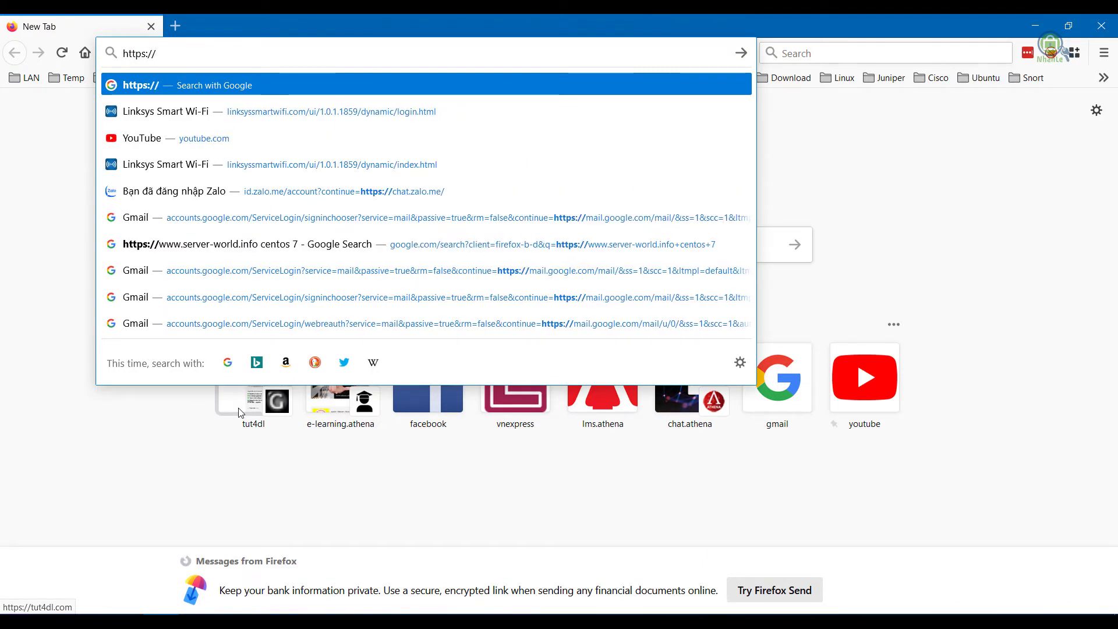
text(mail.athenavietnam.com:7)
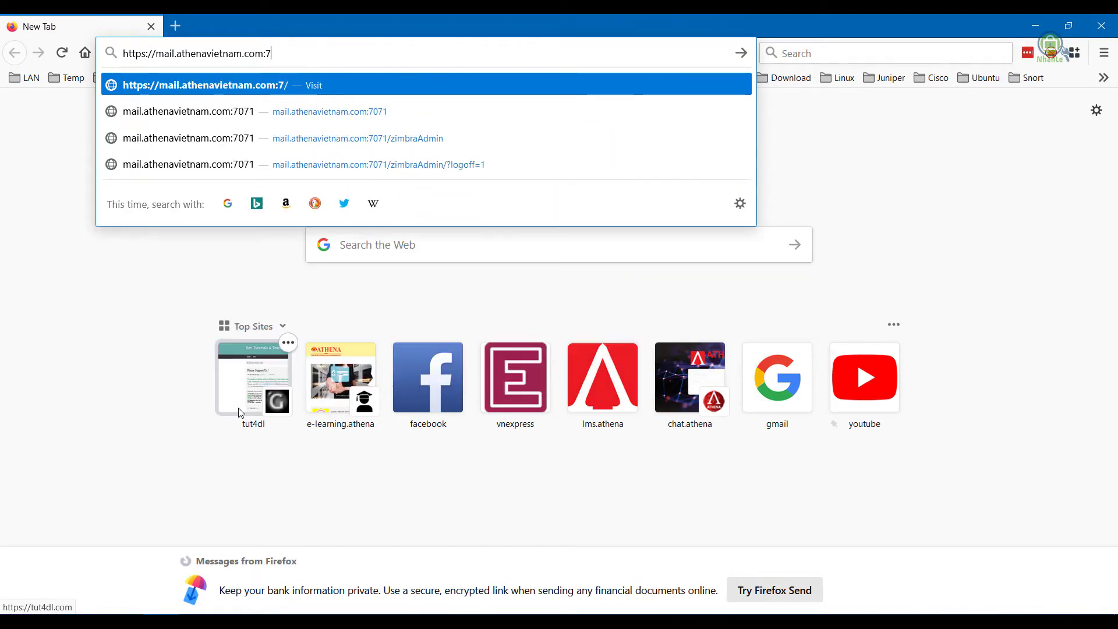
key(BackSpace)
key(BackSpace)
key(Return)
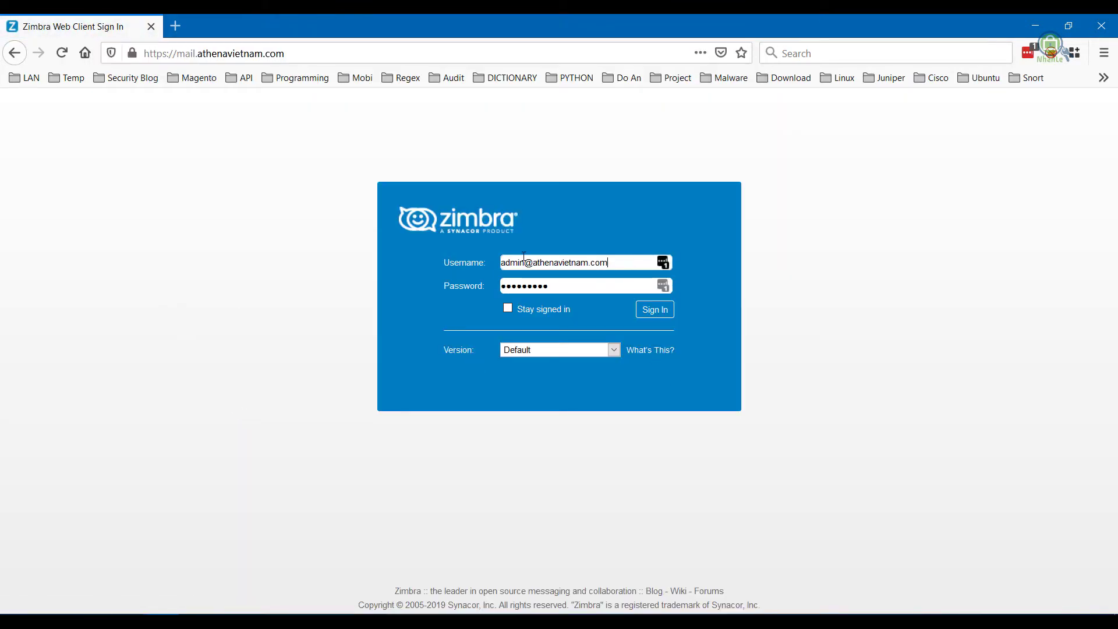
Replace the prefilled username and password with the user account's credentials and sign in
drag(647, 262, 555, 241)
click(553, 236)
key(Delete)
key(Delete)
key(Delete)
key(Delete)
key(Delete)
key(Tab)
key(BackSpace)
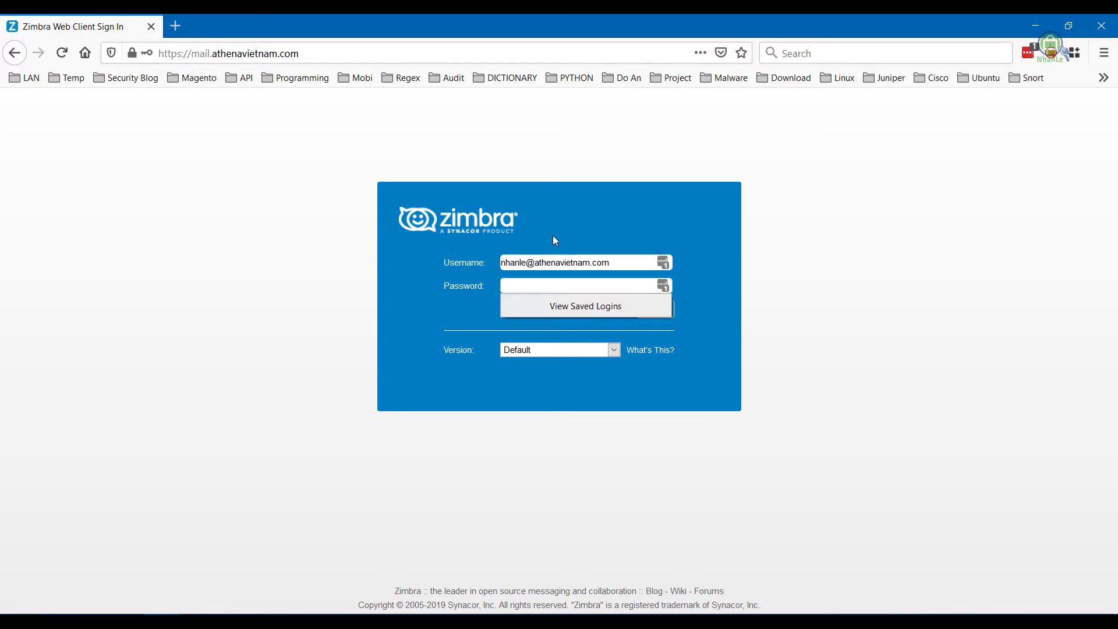
text(•••••••••••)
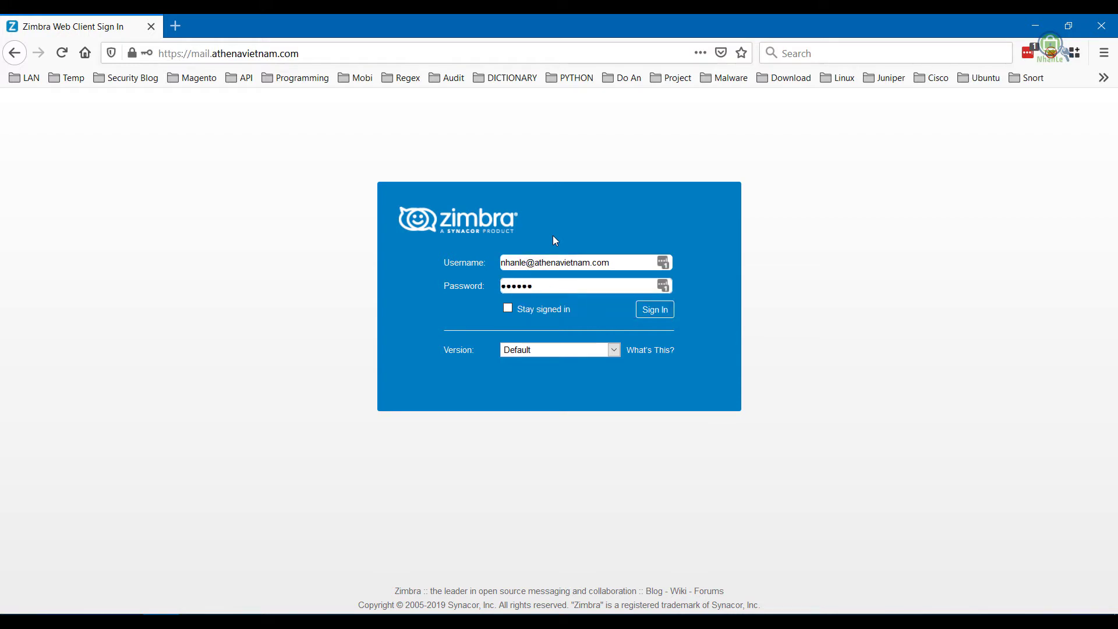
key(Return)
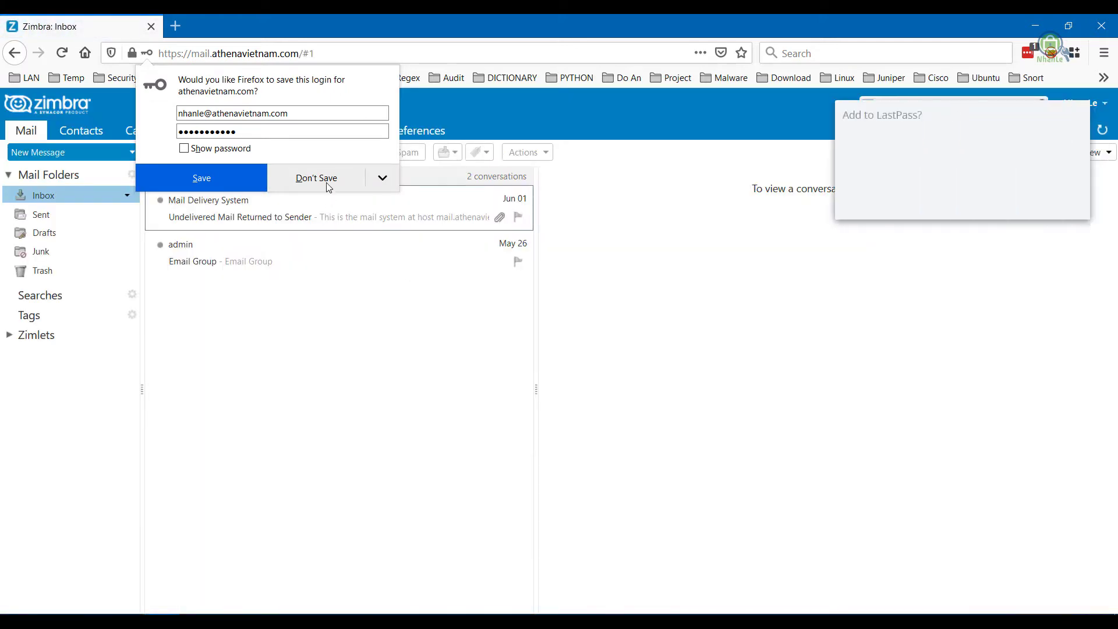
Dismiss the save-login prompts, move both Inbox conversations to Trash, and view the Sent folder
click(321, 178)
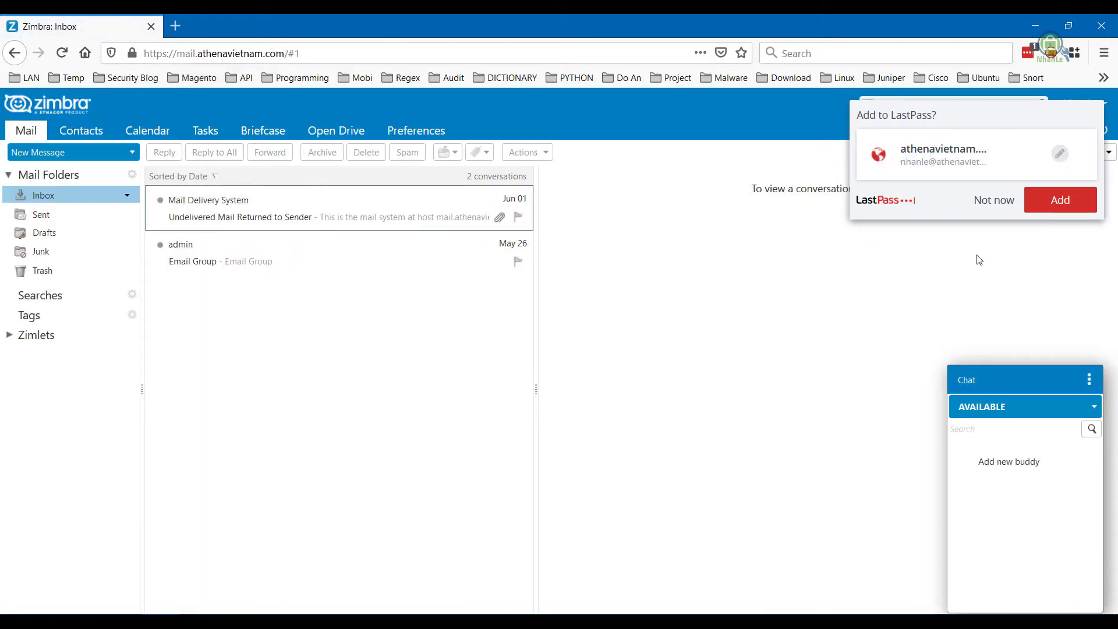
click(994, 202)
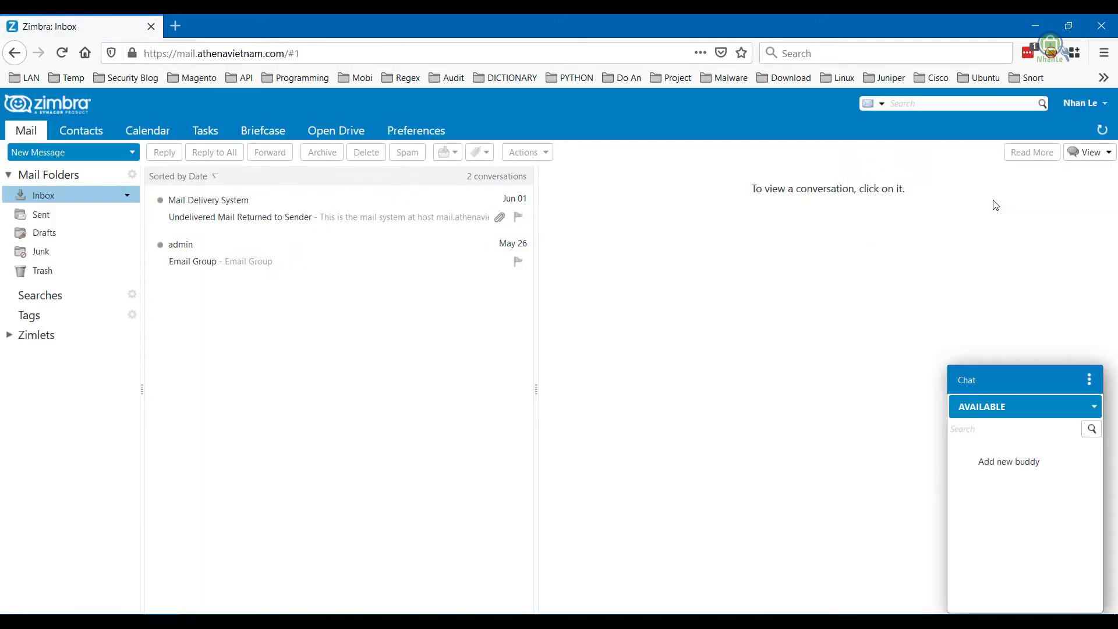
click(285, 264)
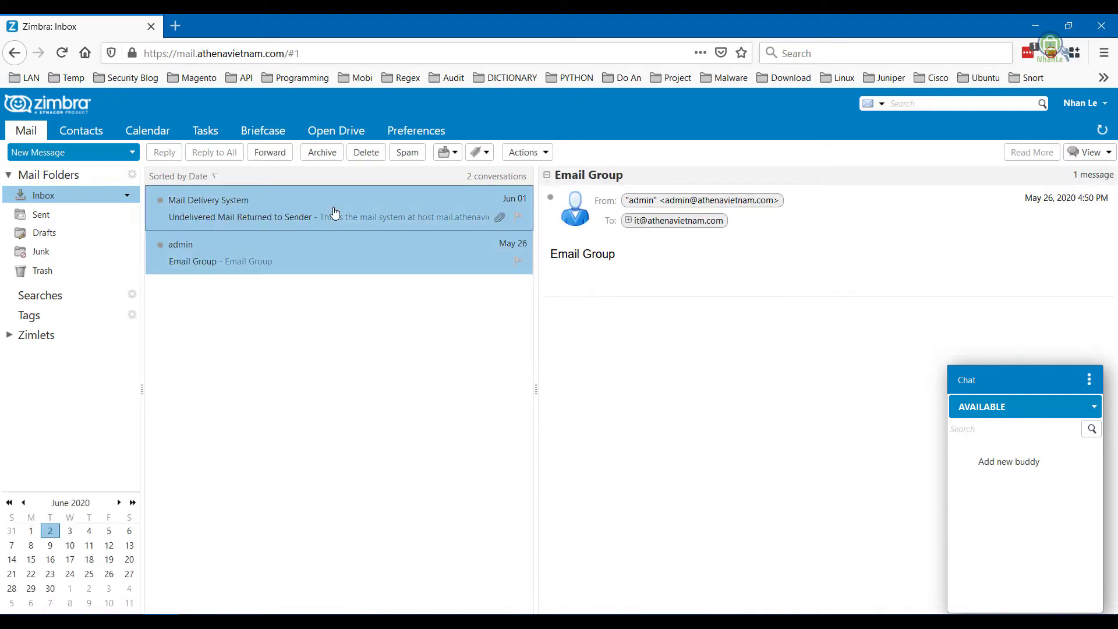
key(Delete)
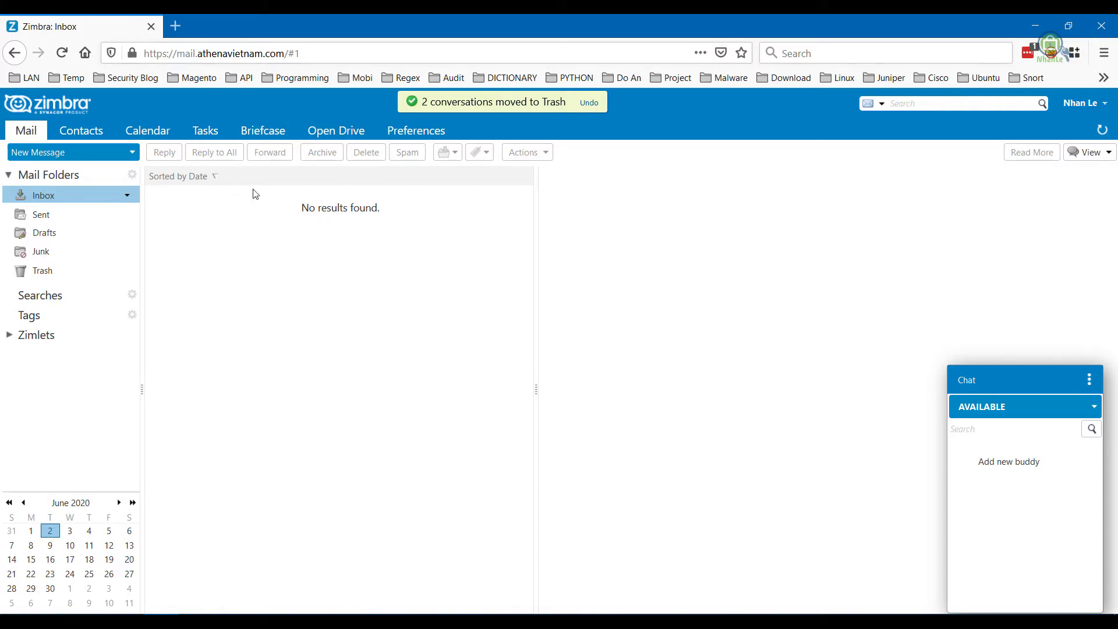
click(41, 214)
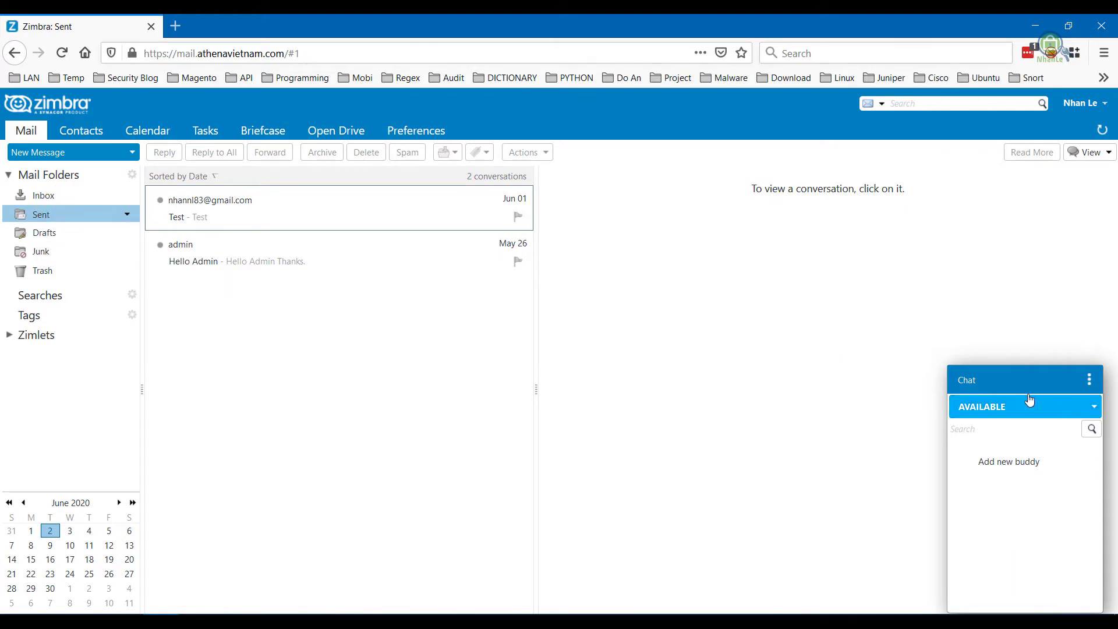
click(935, 317)
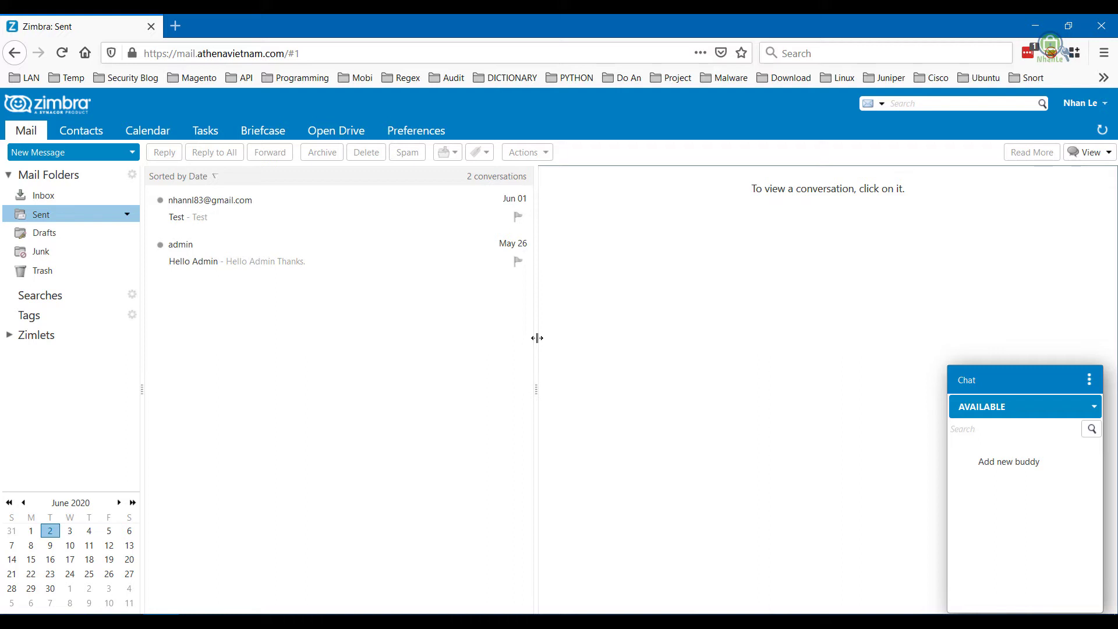
click(344, 132)
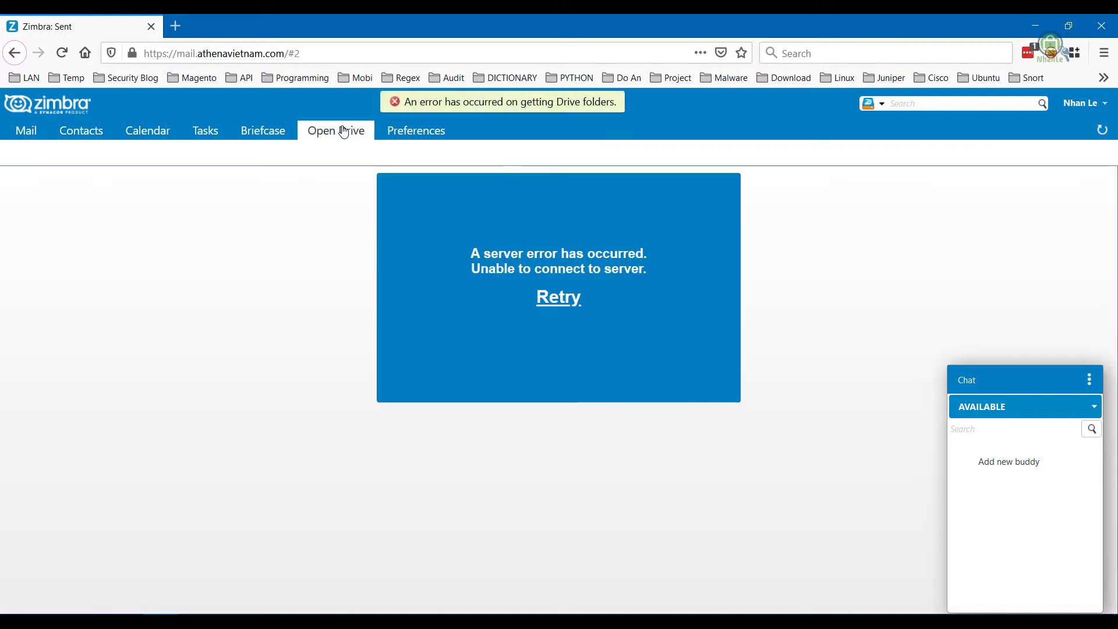
click(276, 138)
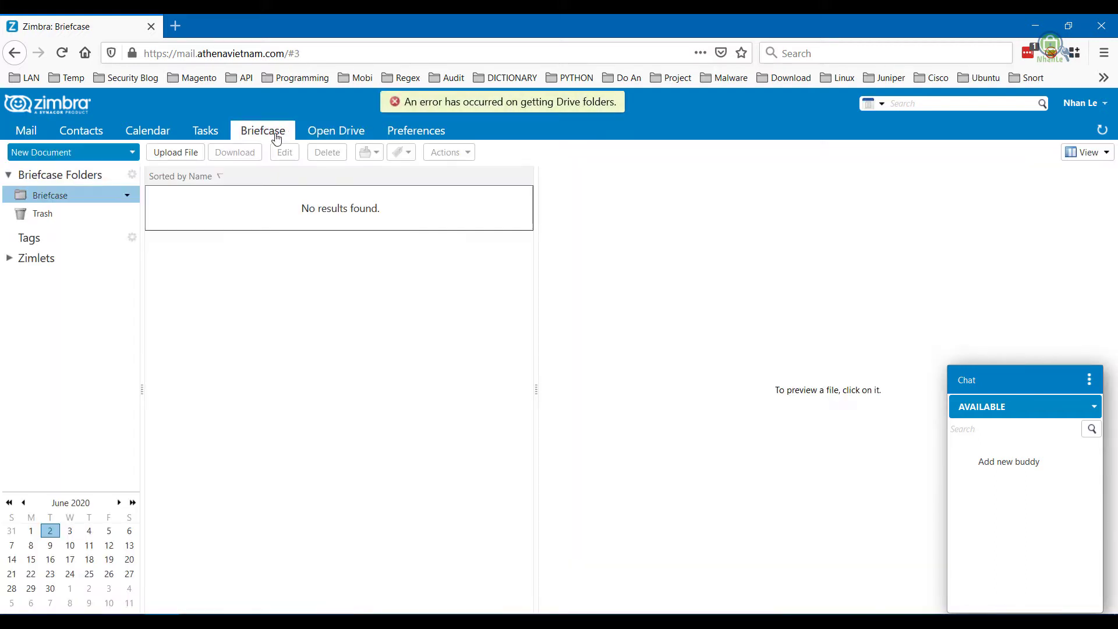
click(27, 130)
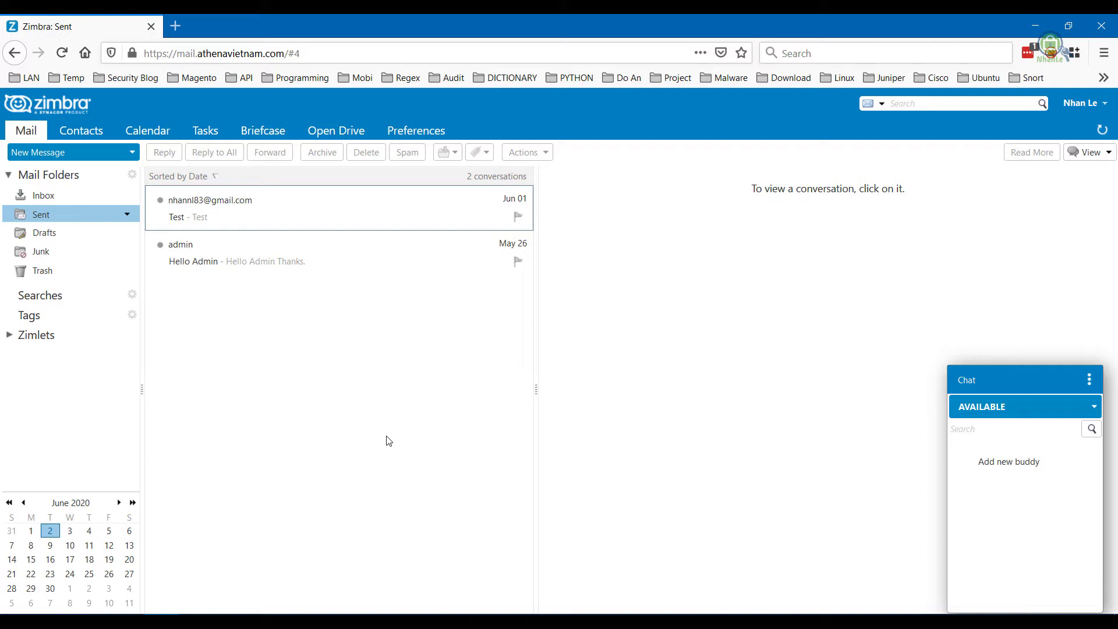
Delete the Hello Admin and Test conversations from Sent, then switch to the remote desktop
click(390, 267)
ctrl+click(325, 217)
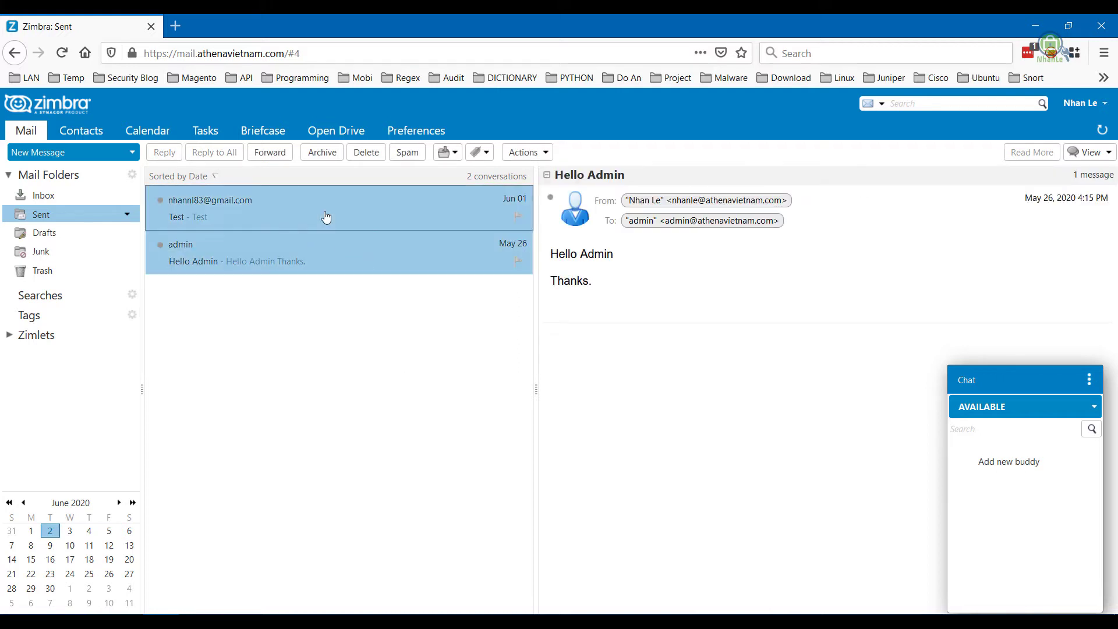
key(Delete)
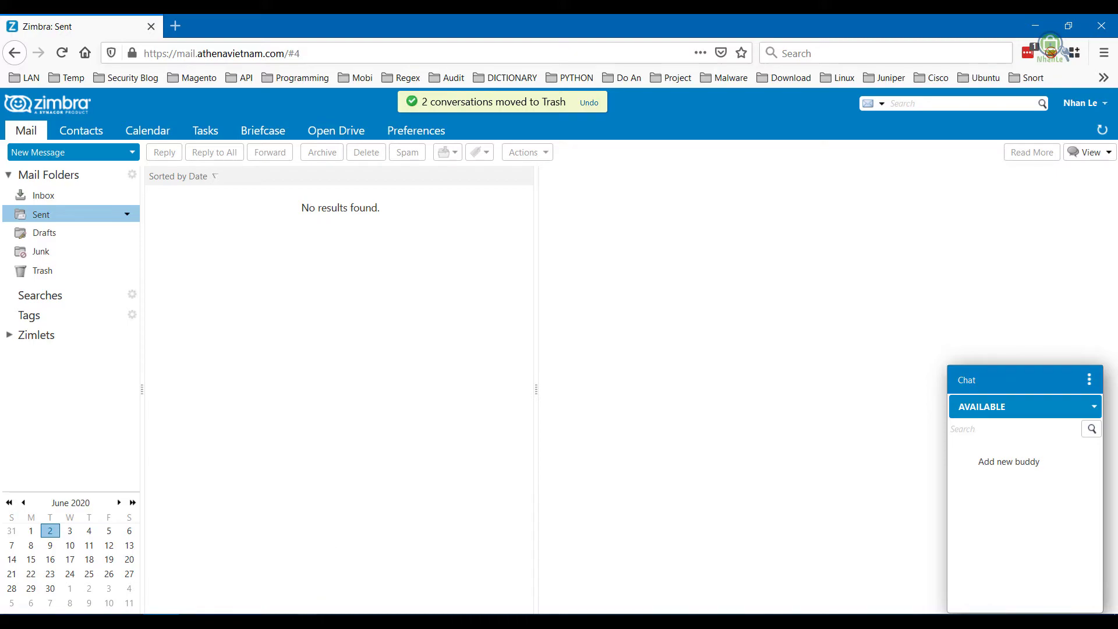
click(350, 611)
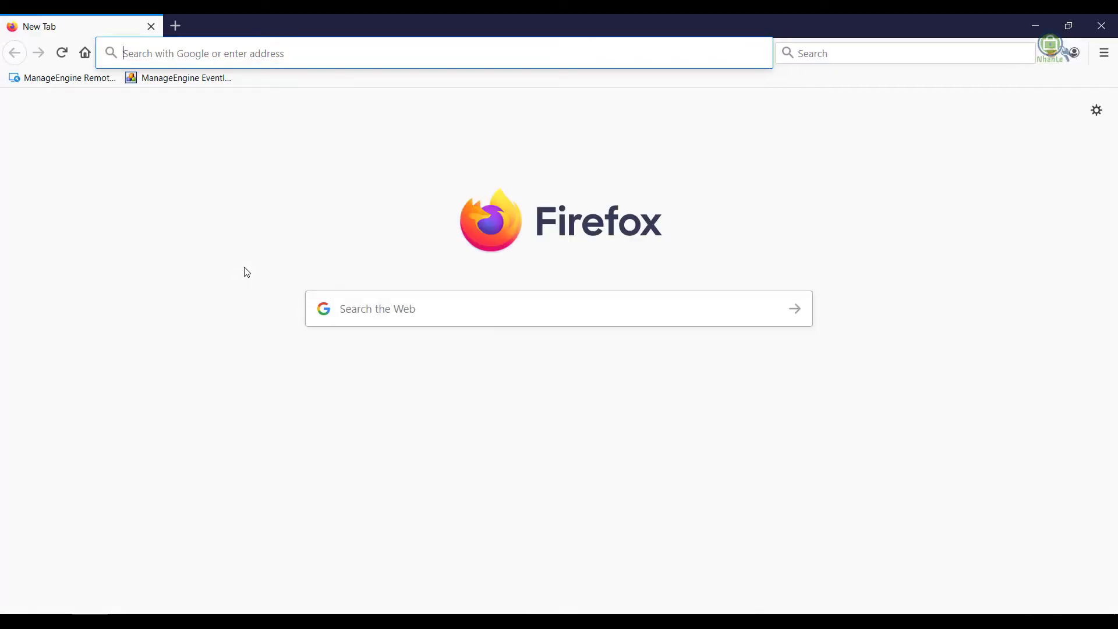
On google.com, search for 'mozilla thunderbird download'
text(g)
key(Return)
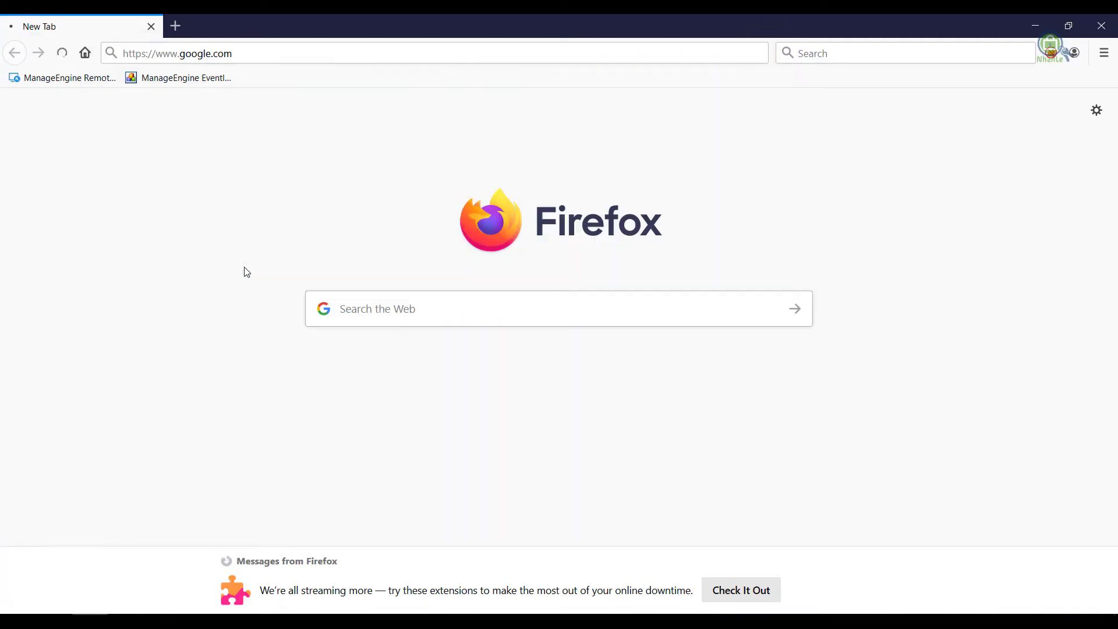
text(moiz)
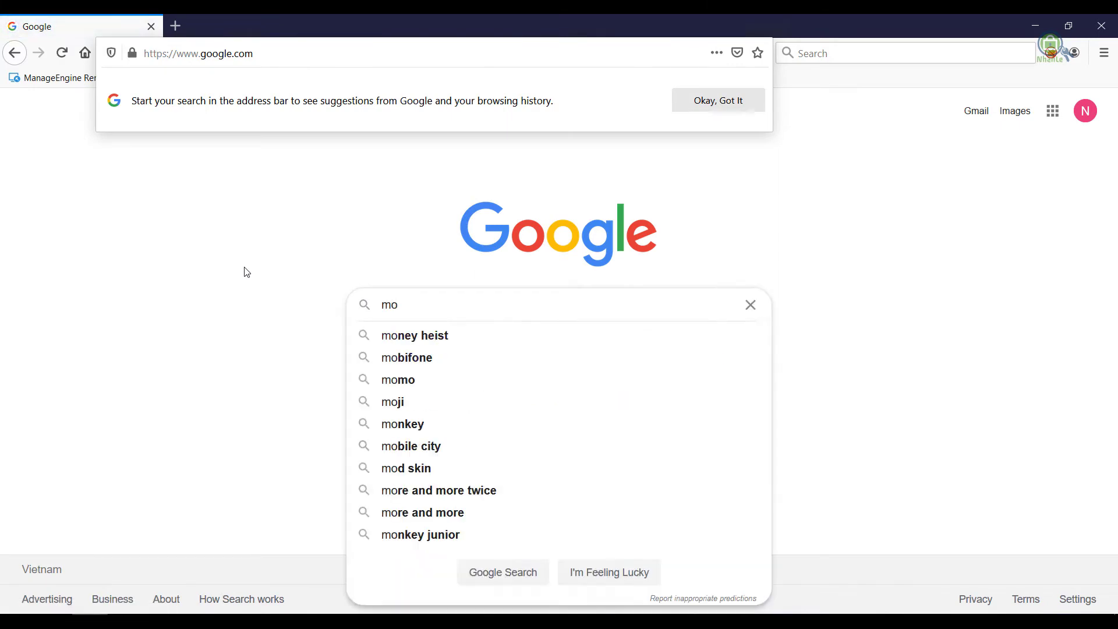
key(BackSpace)
key(BackSpace)
text(zi)
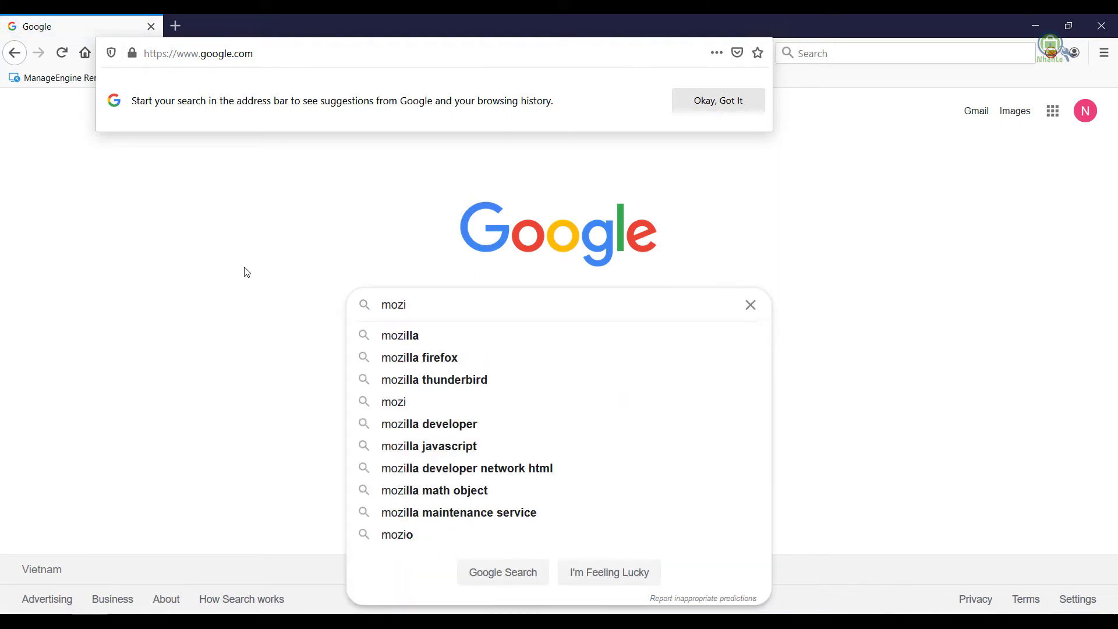
key(Down)
text(thu)
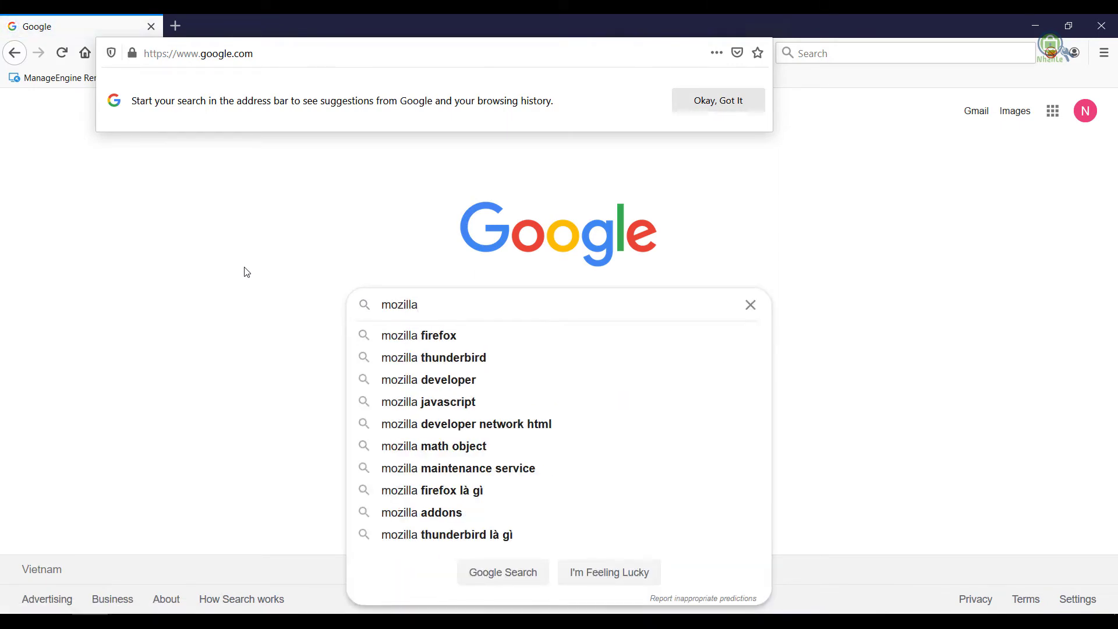
key(Down)
text(do)
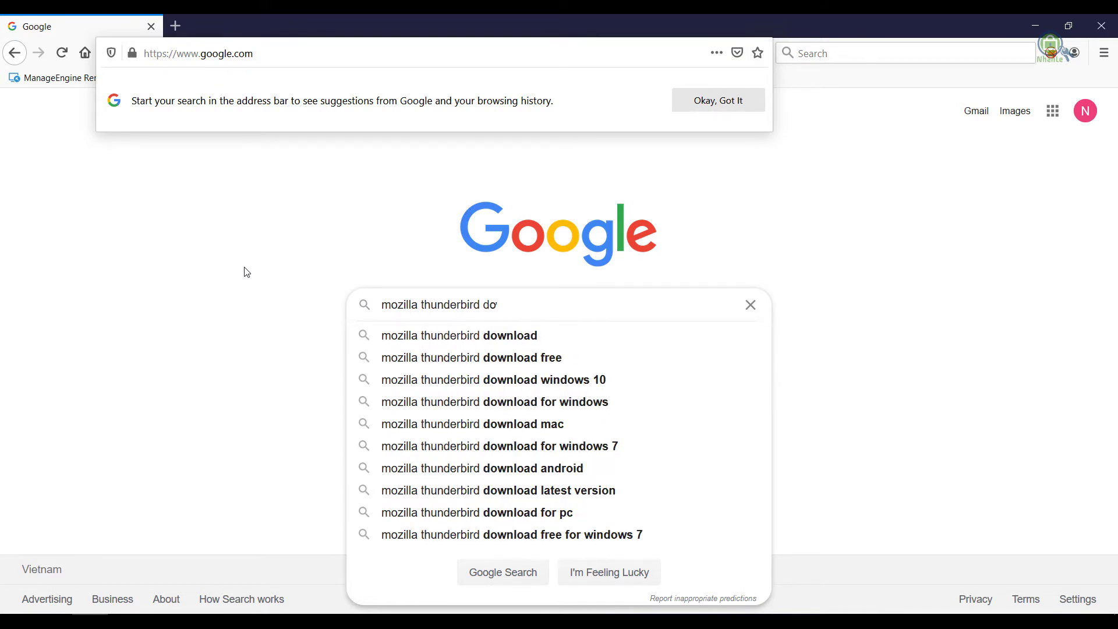
text(wnload)
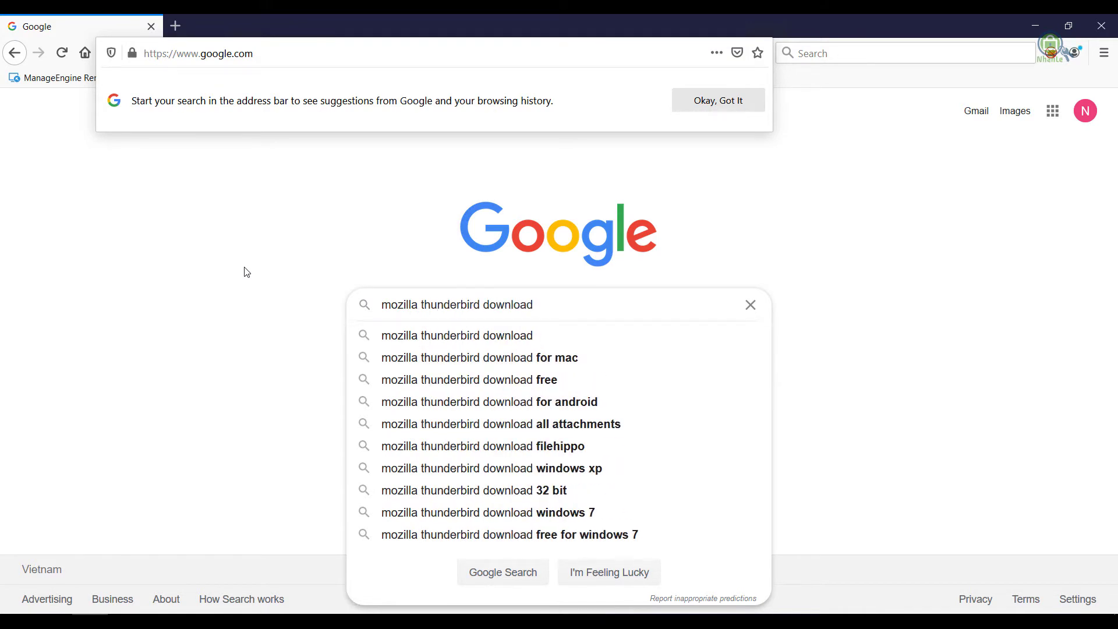
key(Return)
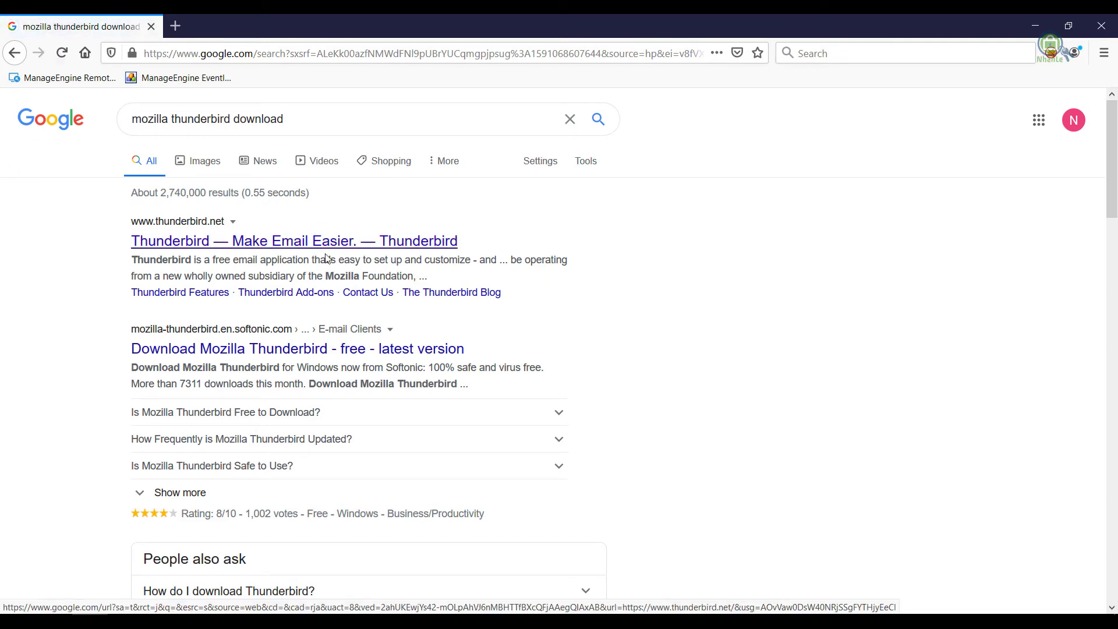
Open the Thunderbird result in a new tab, view it, and minimize Firefox
right_click(315, 242)
click(349, 252)
click(204, 24)
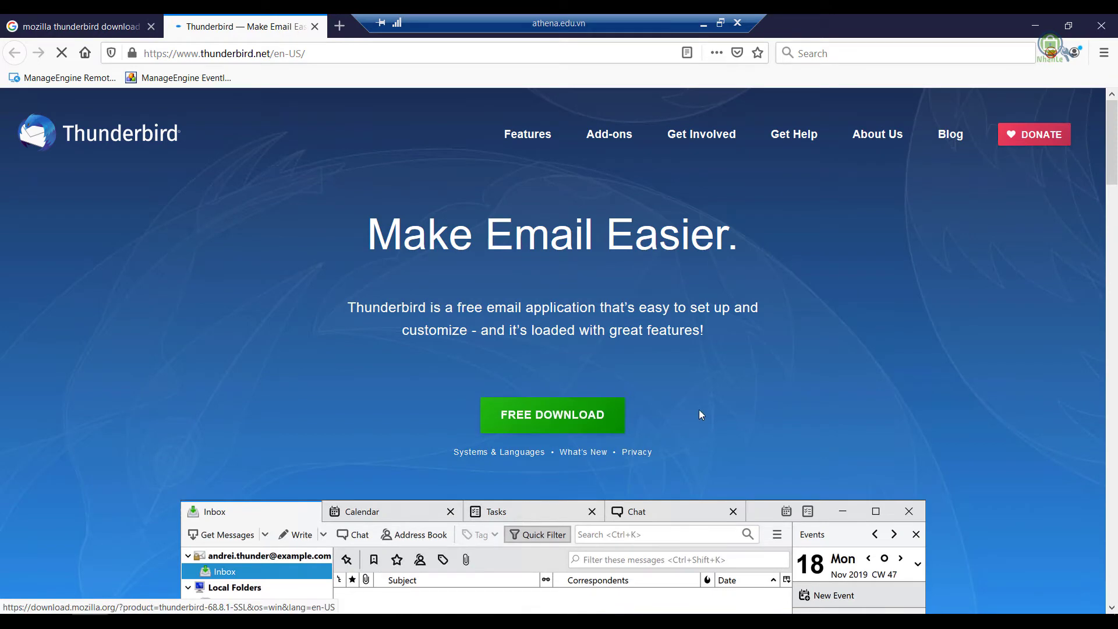
scroll(897, 186, down, 3)
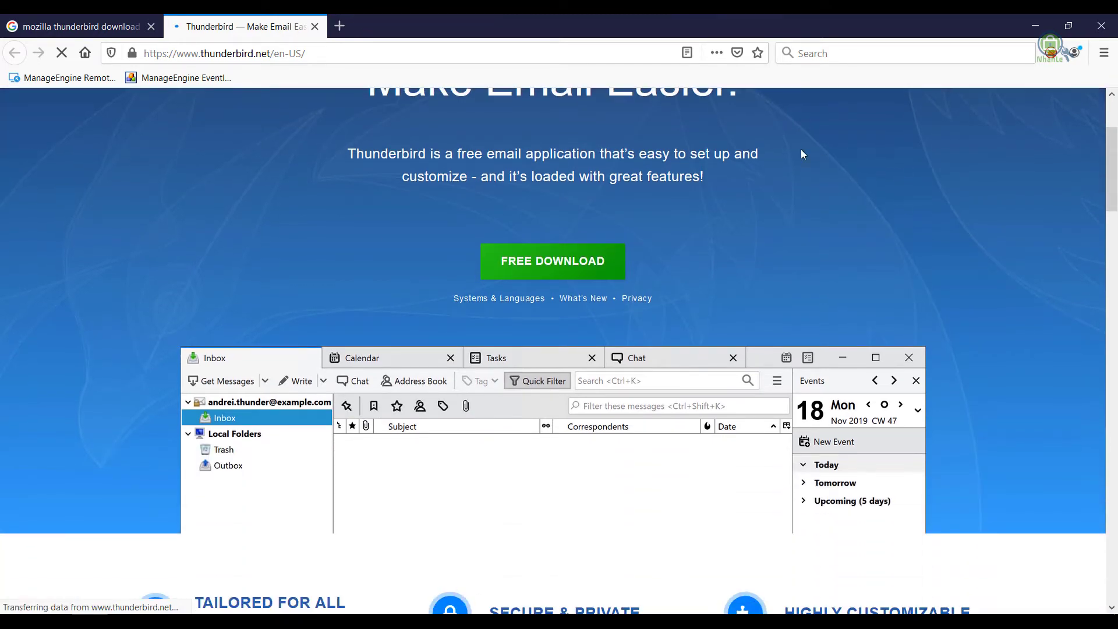
click(1035, 26)
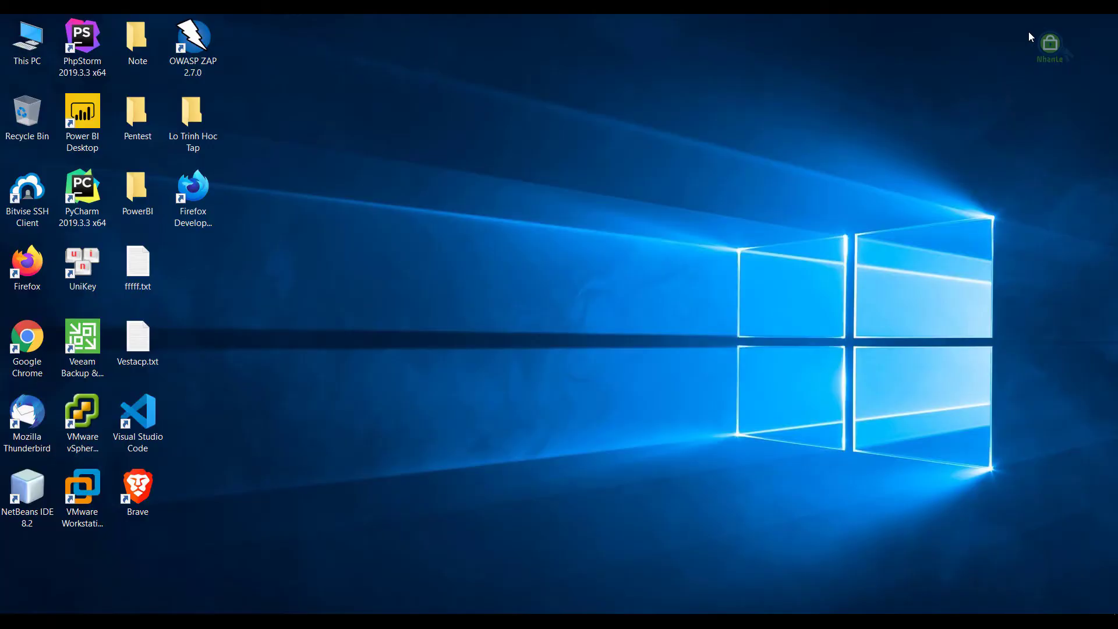
Launch Thunderbird from the desktop, close the Loading tab, and show the account's overview page
click(27, 419)
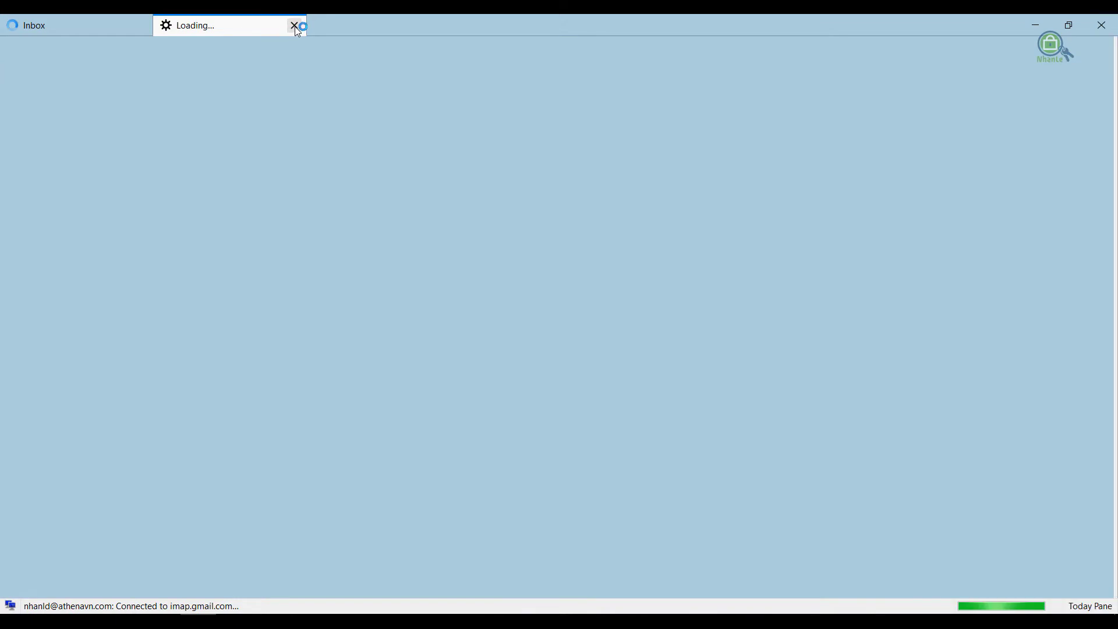
click(294, 26)
click(33, 71)
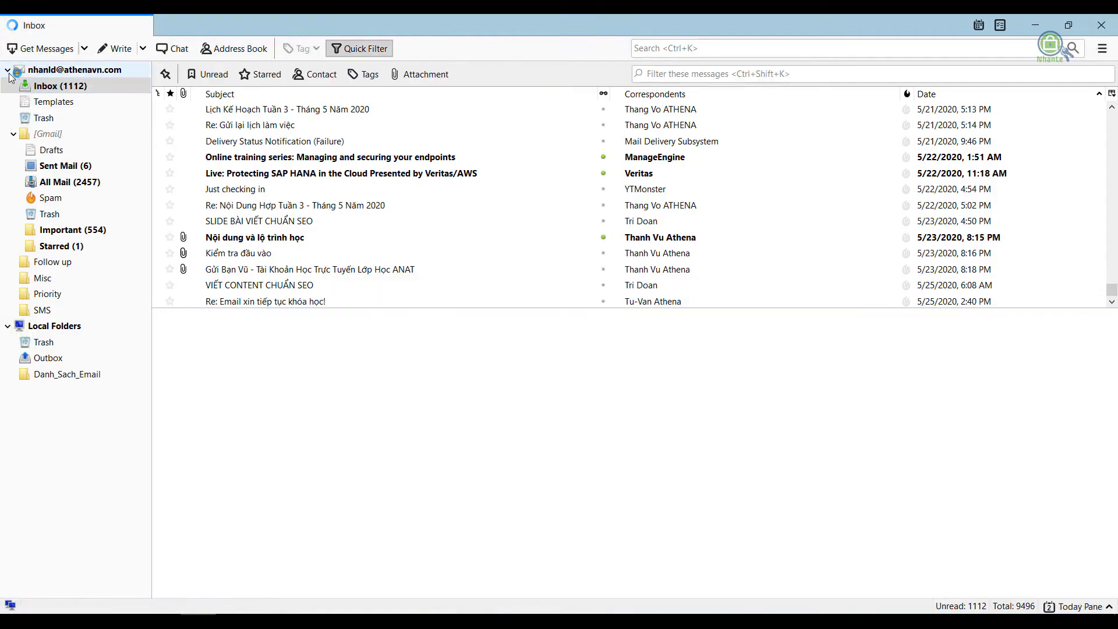
click(8, 70)
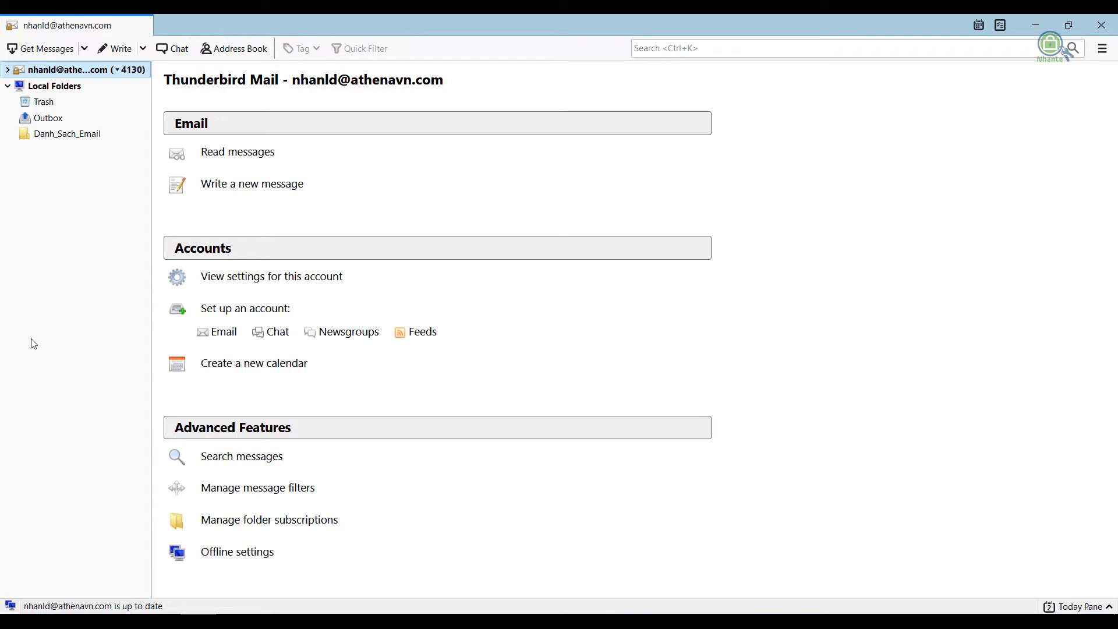
Open Tools > Account Settings from the menu bar and expand the Account Actions list
key(alt)
key(alt)
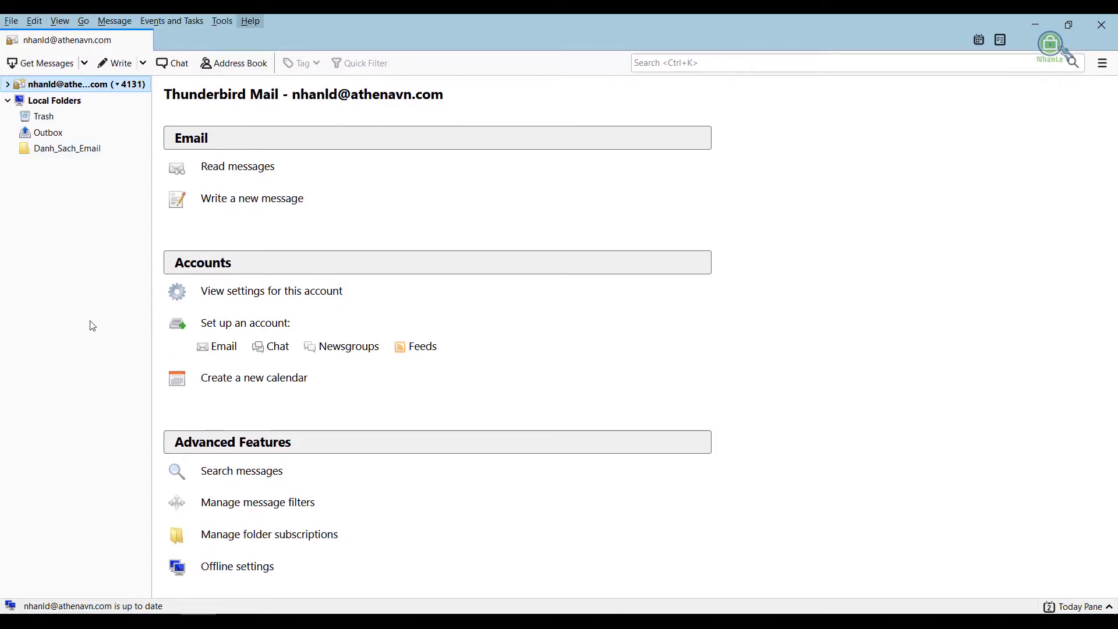
click(222, 21)
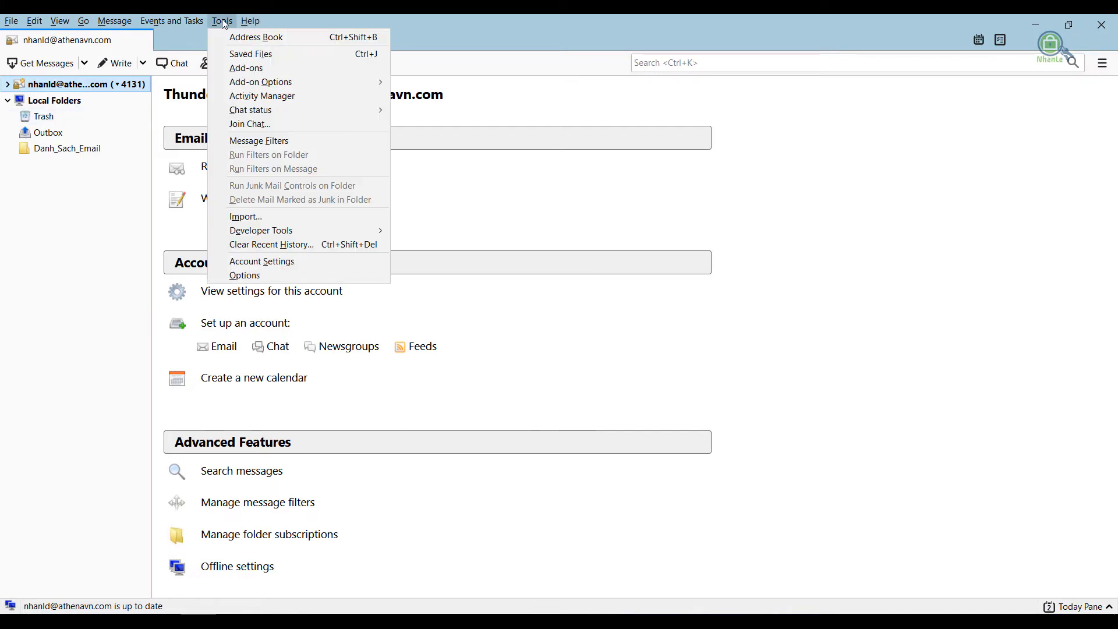
click(281, 262)
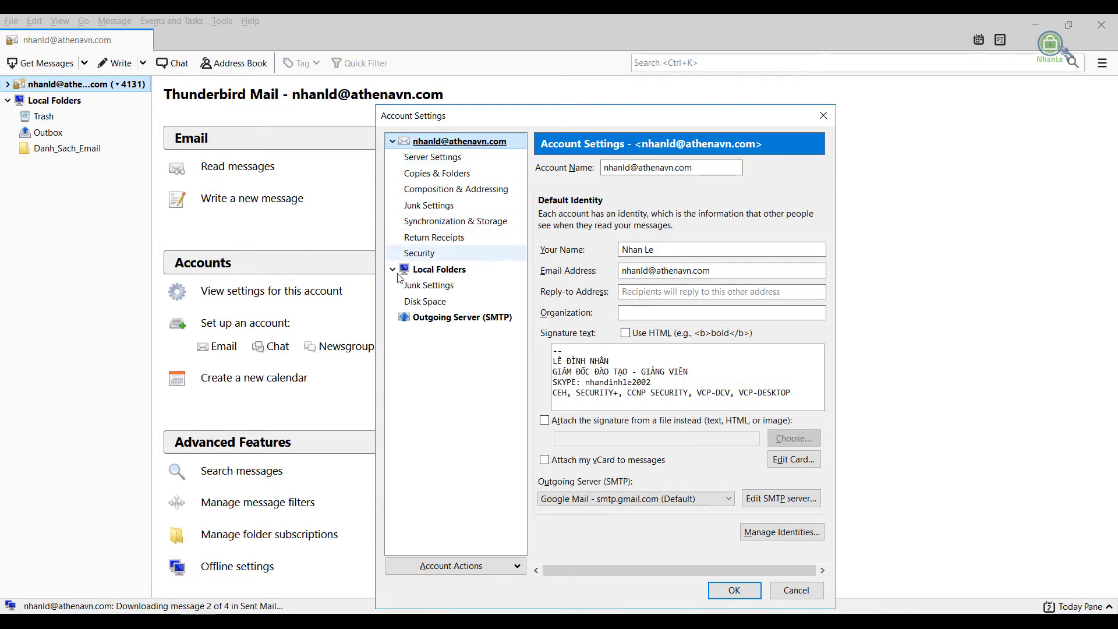
click(504, 568)
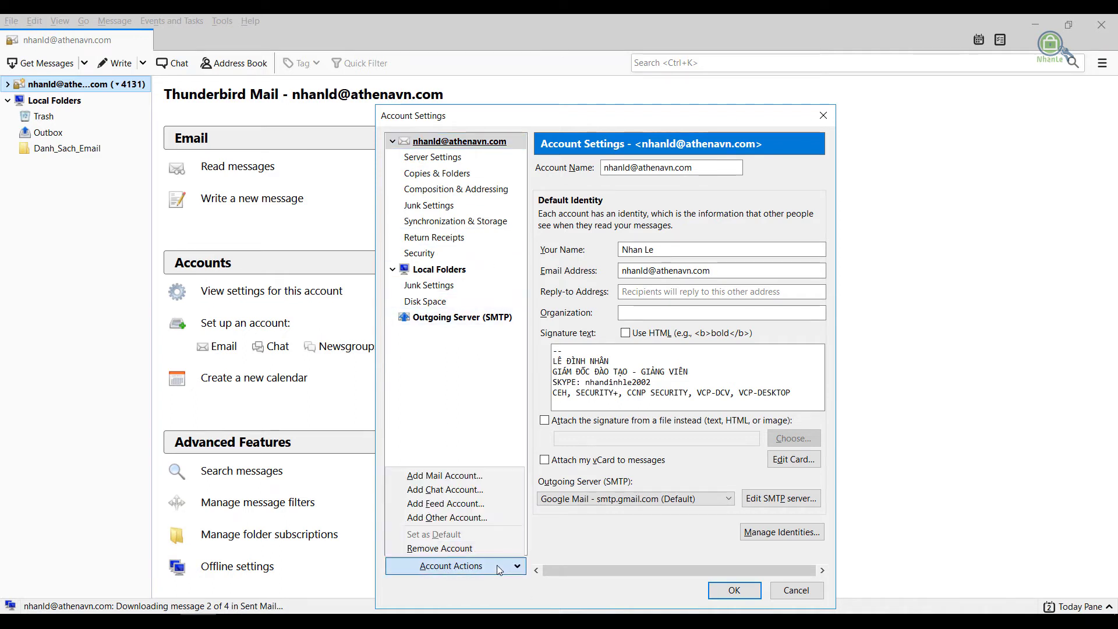
Add an existing mail account with the user's full name, e-mail and password, accepting the IMAP configuration
click(463, 475)
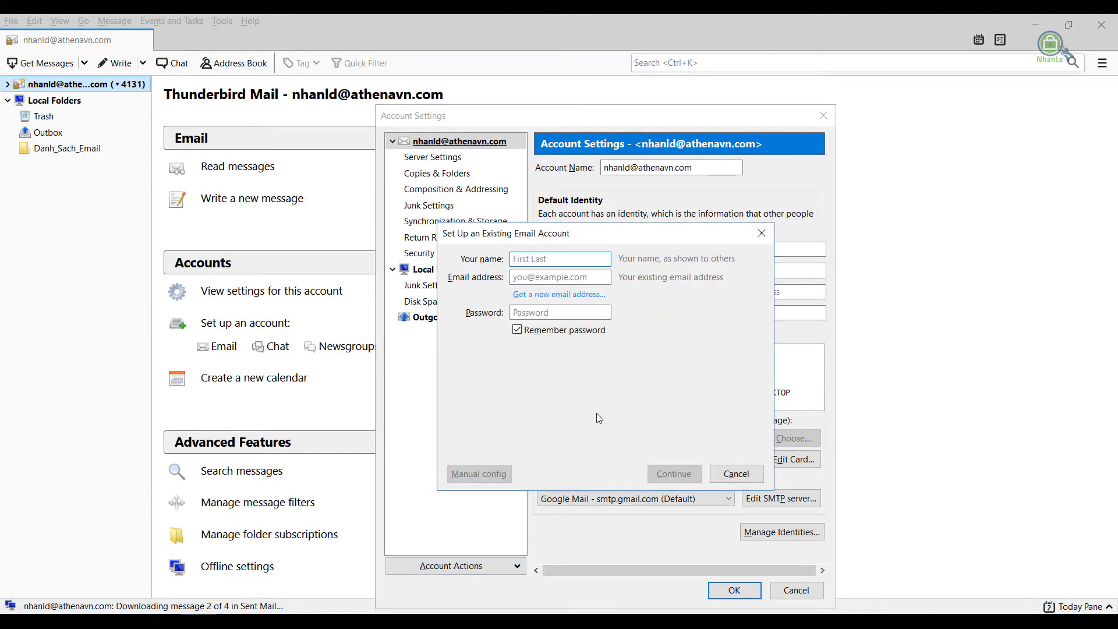
key(Tab)
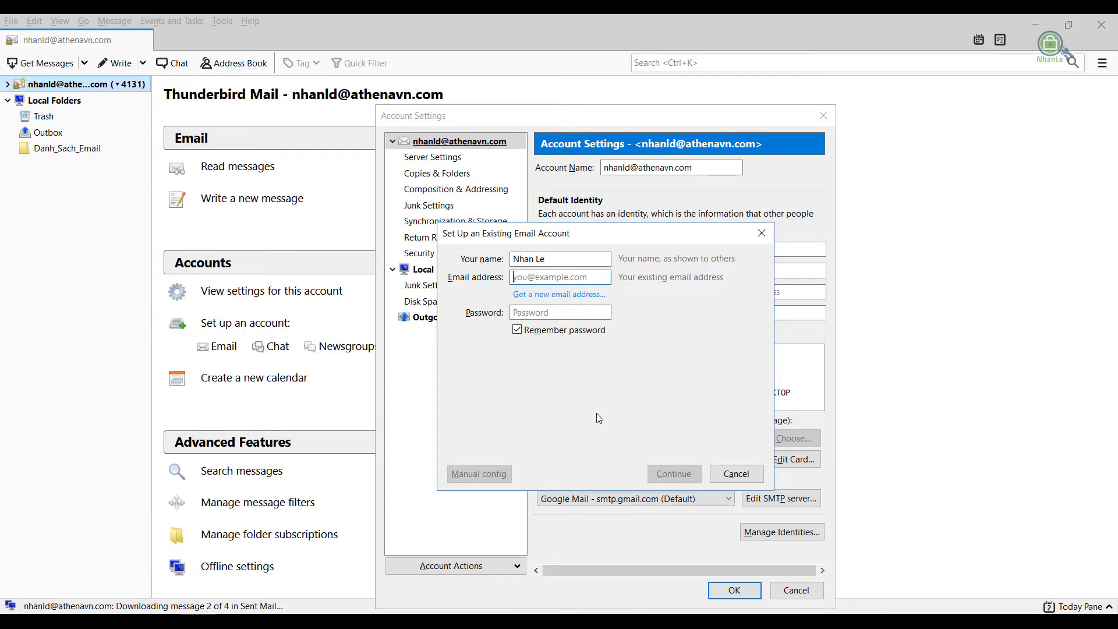
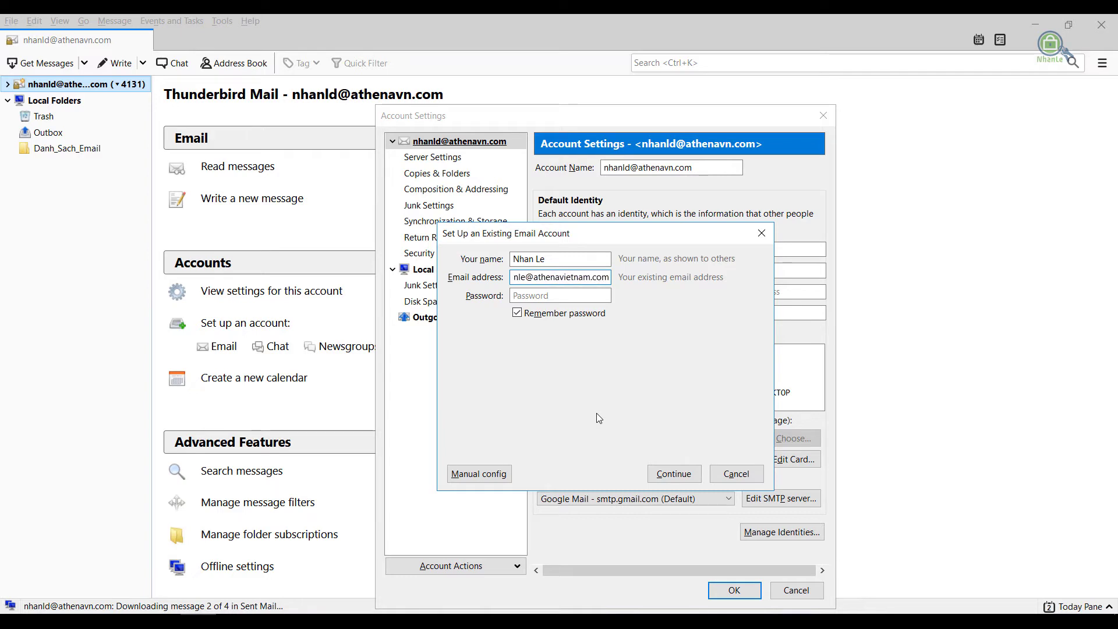
key(Tab)
text(•••)
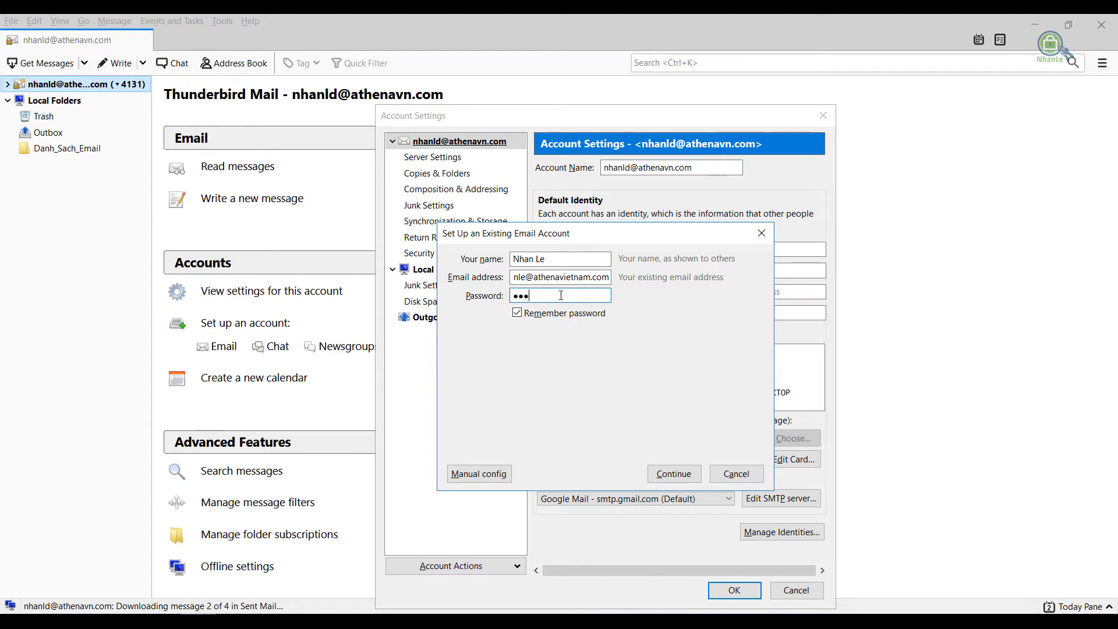
text(••••••)
click(683, 475)
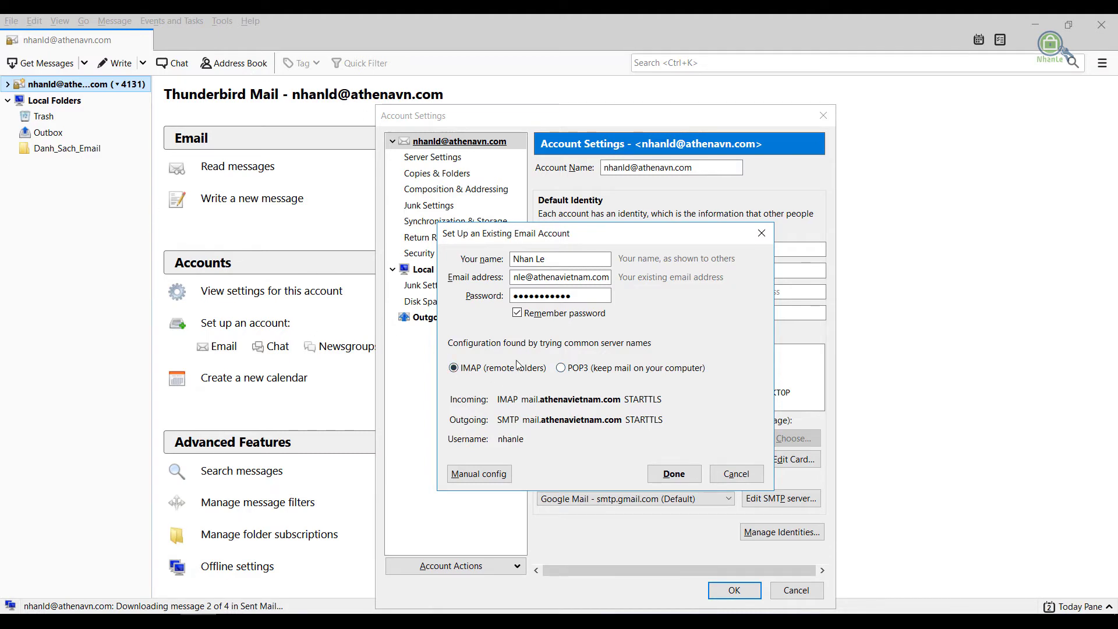
click(683, 474)
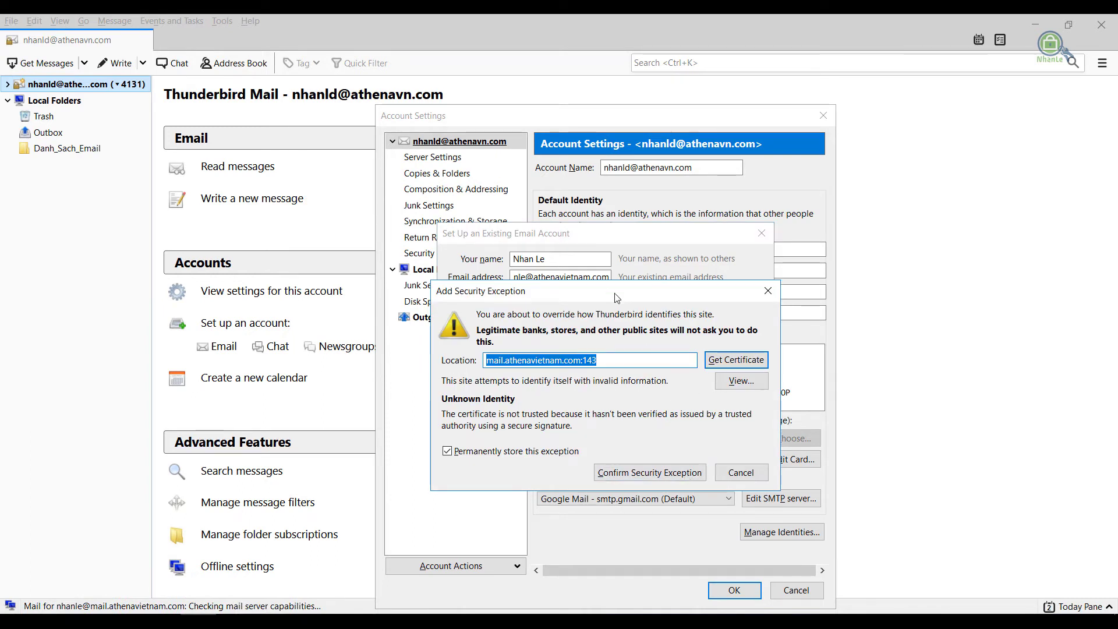
Close the Add Security Exception prompt and the Set Up an Existing Email Account dialog
drag(619, 298, 637, 328)
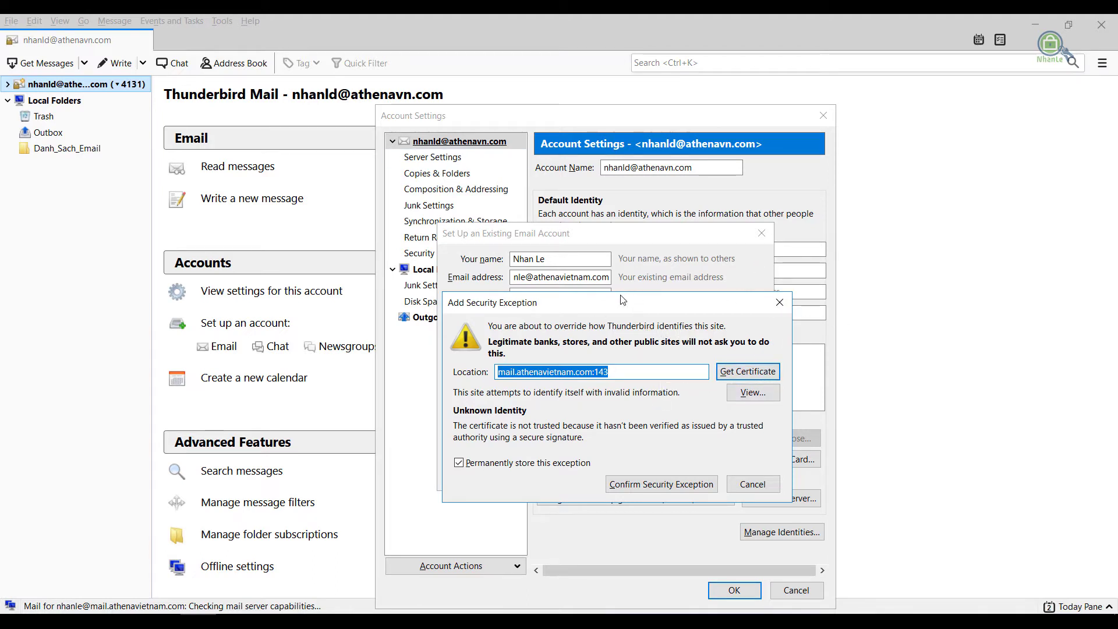
drag(622, 300, 627, 328)
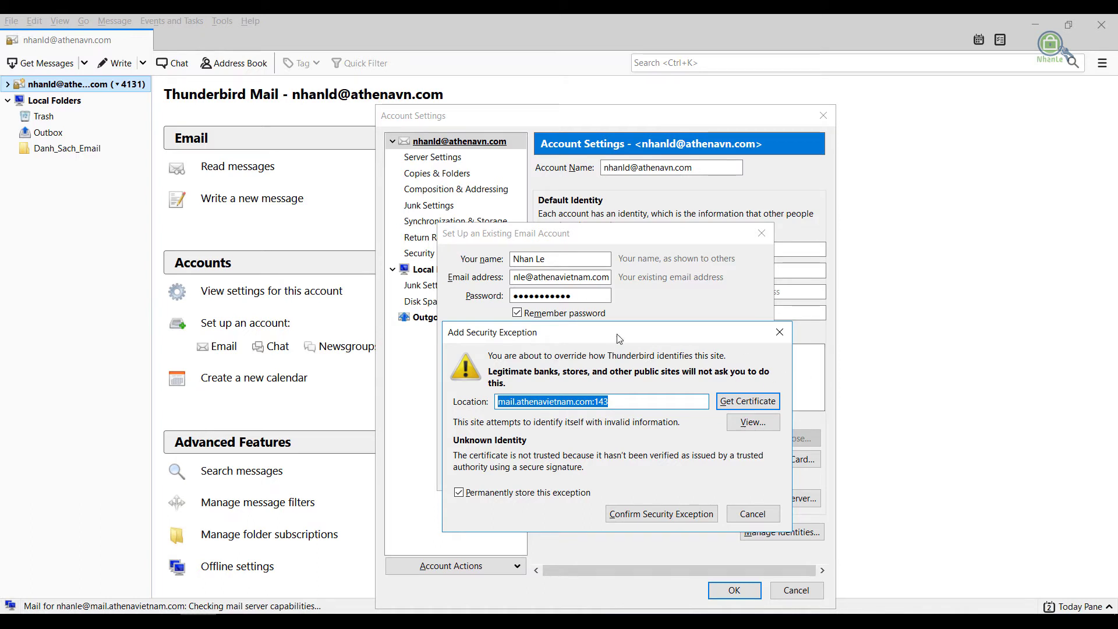
drag(618, 344, 616, 344)
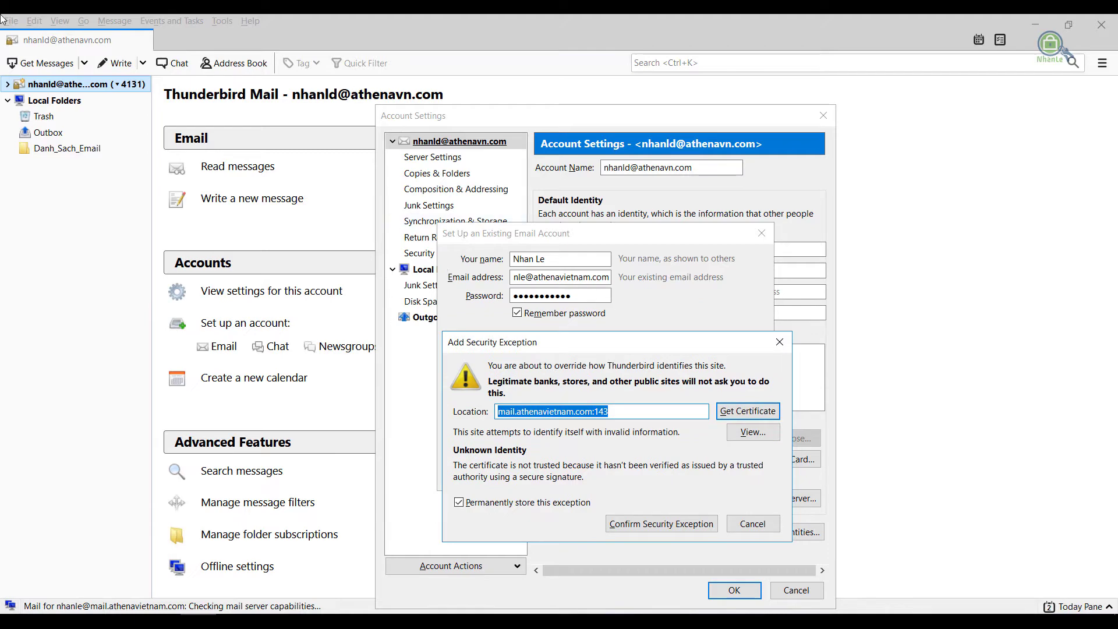
click(779, 342)
click(791, 234)
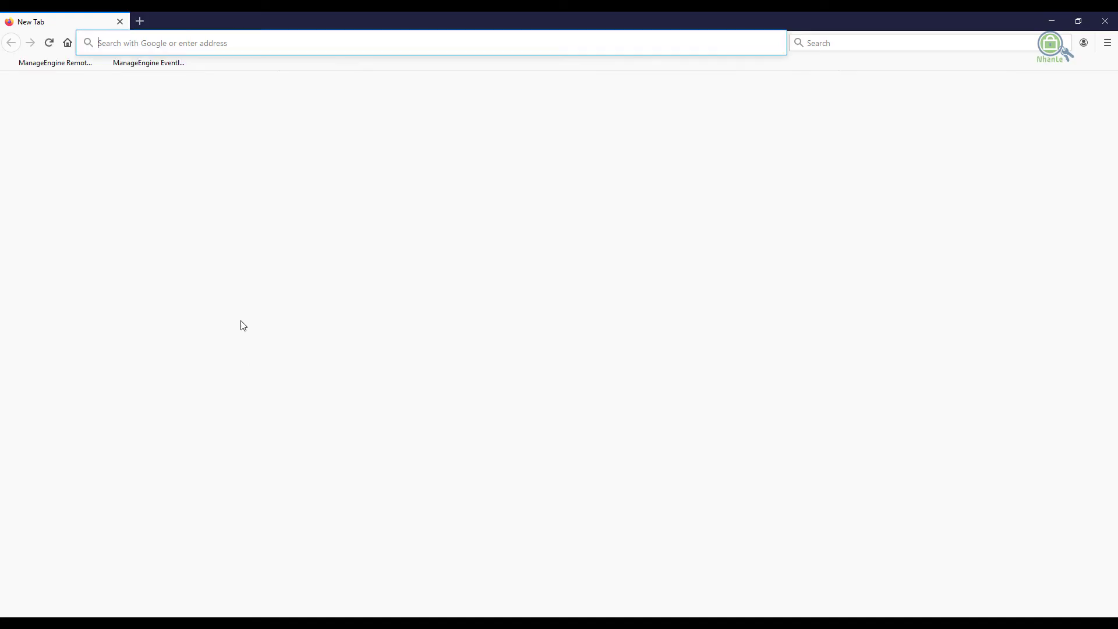
text(https)
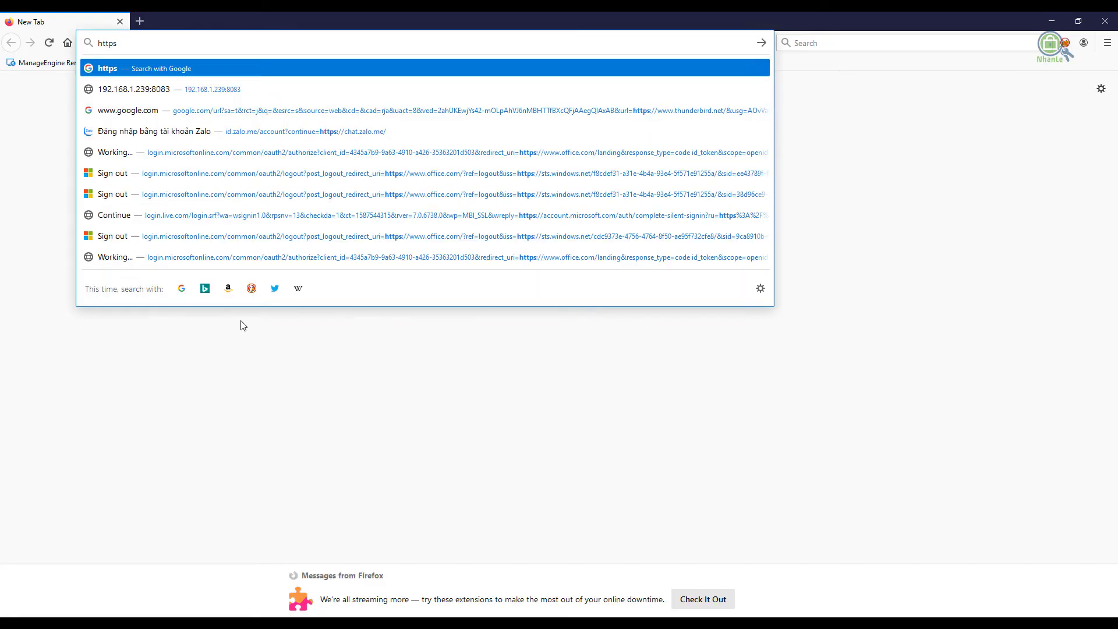
text(://ca-server.vmawr)
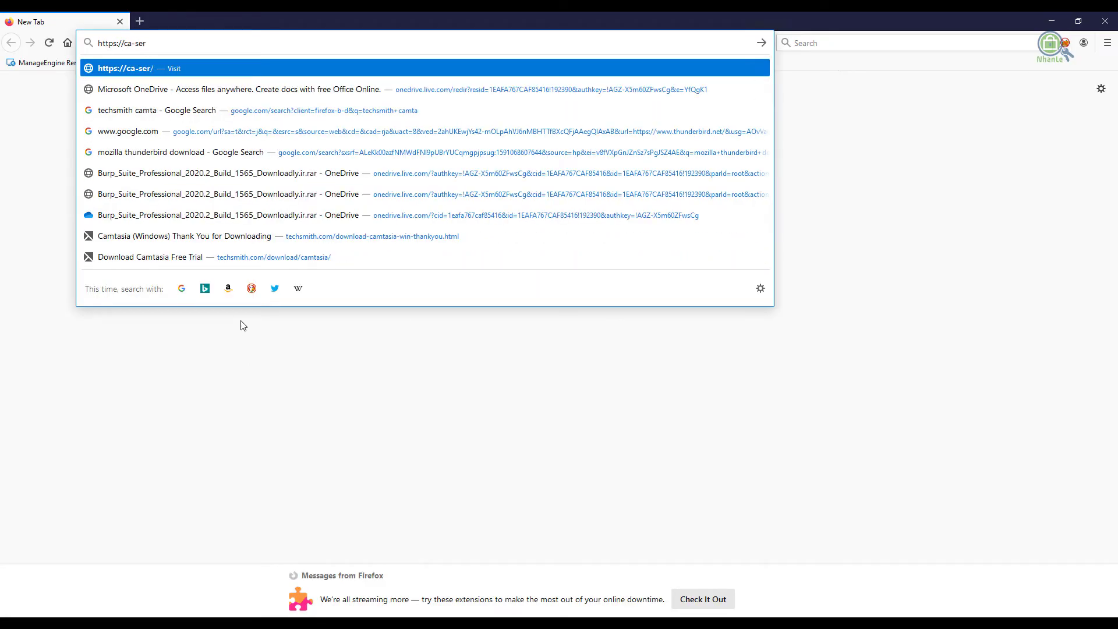
key(BackSpace)
key(BackSpace)
key(BackSpace)
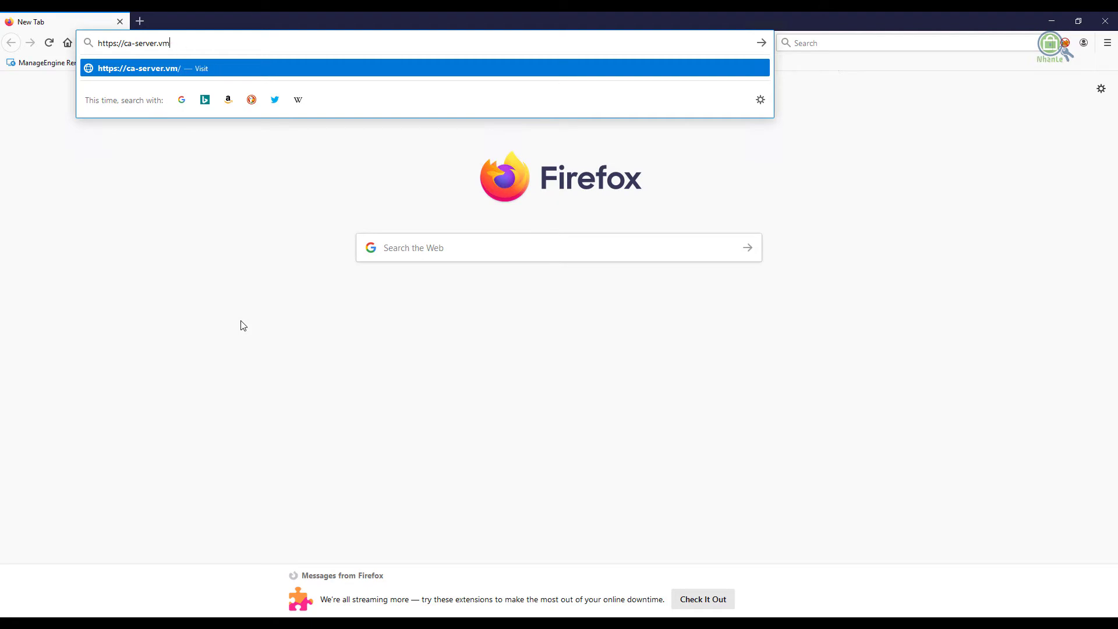
text(ware.lab)
key(Return)
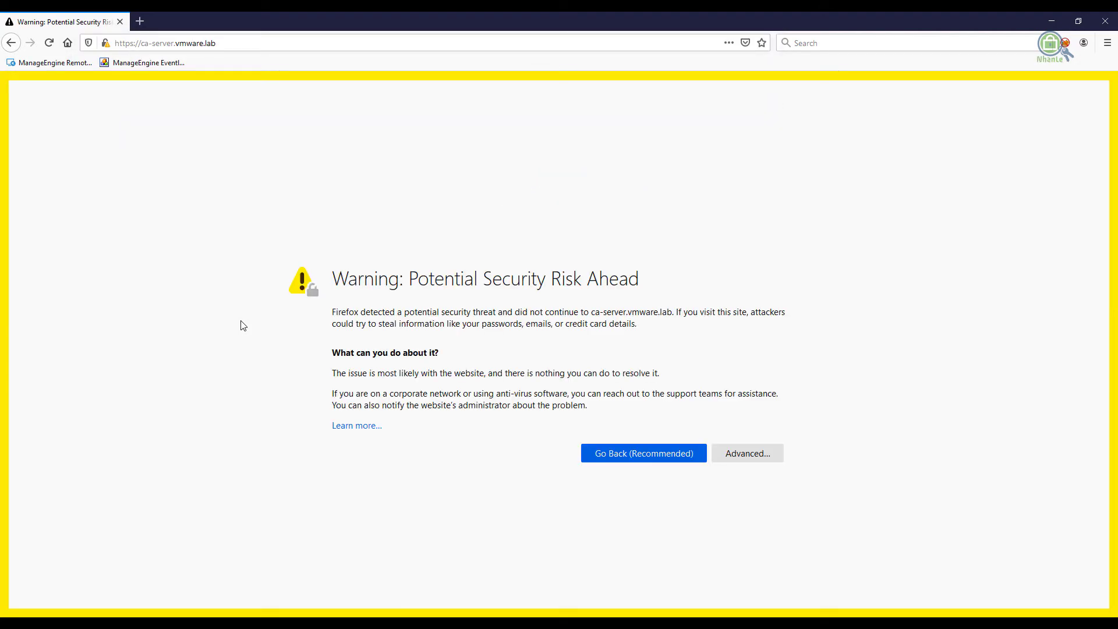
click(761, 456)
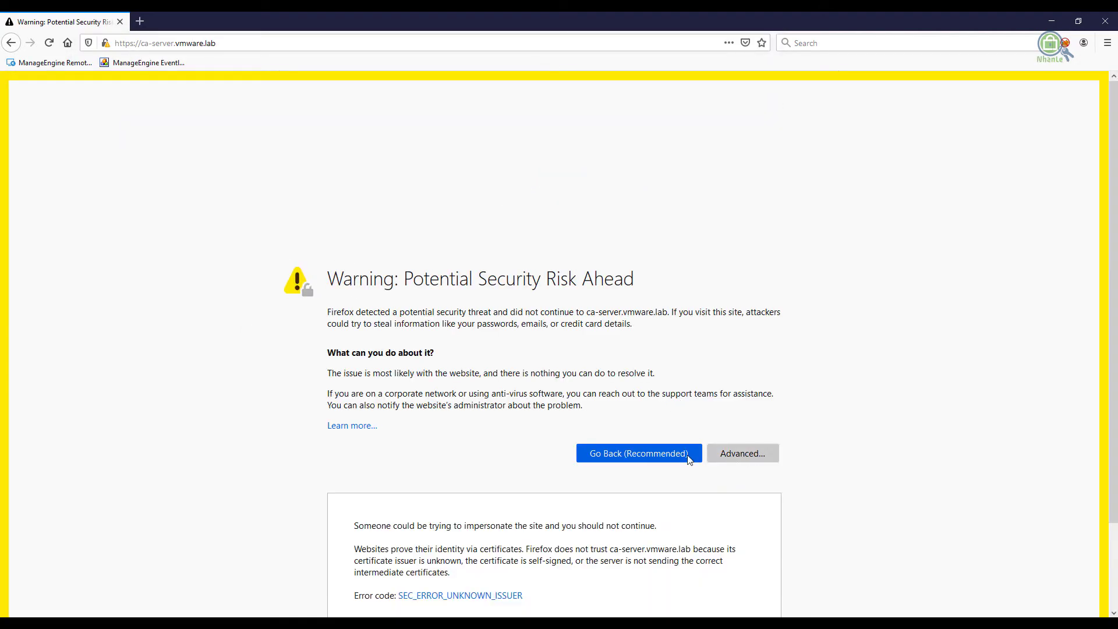
scroll(688, 460, down, 3)
click(735, 589)
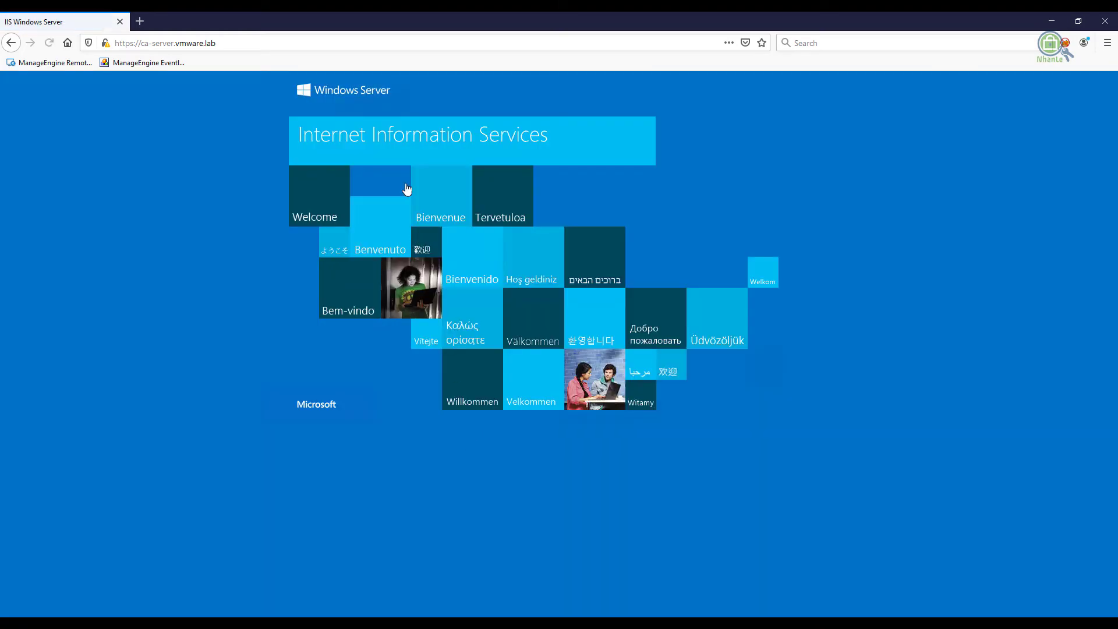
Append /certsrv to the address and load the certificate services page
click(358, 44)
click(361, 45)
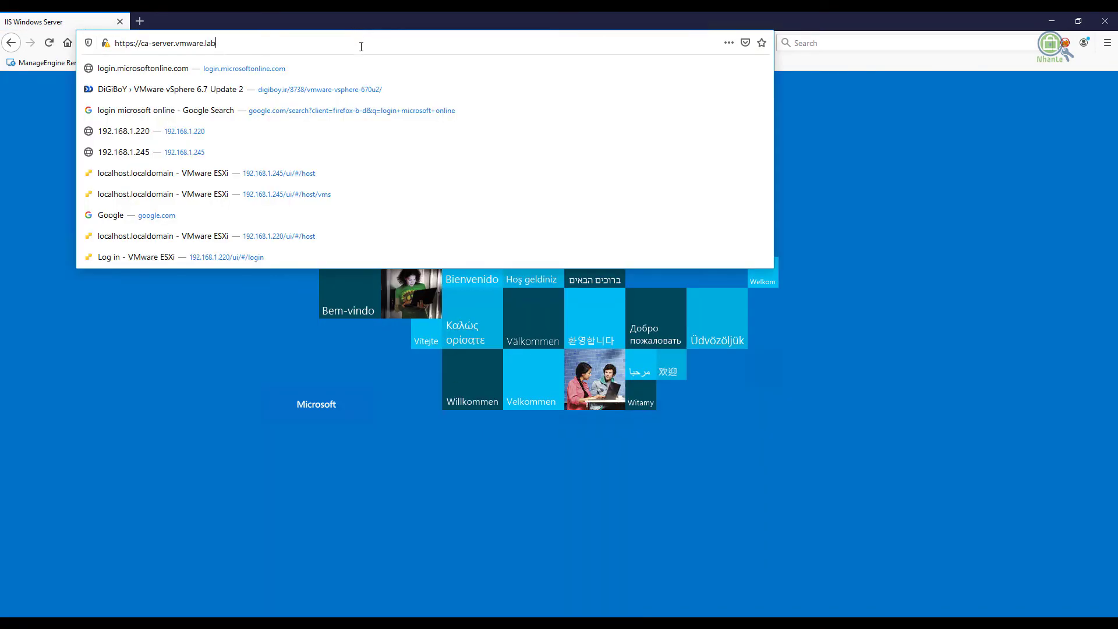
text(/certsrv)
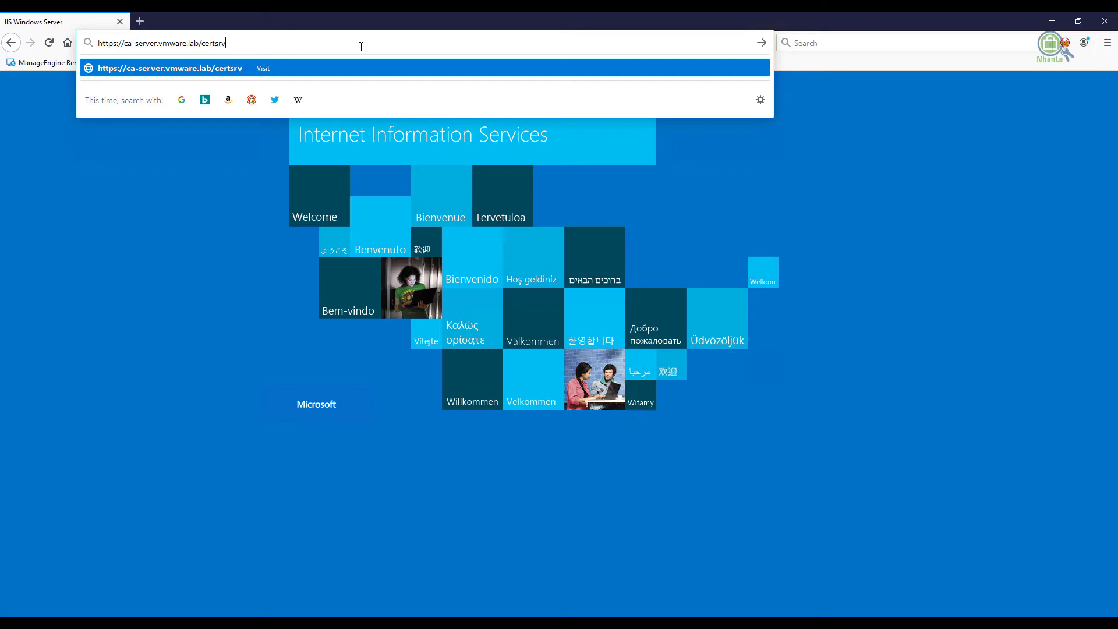
key(Return)
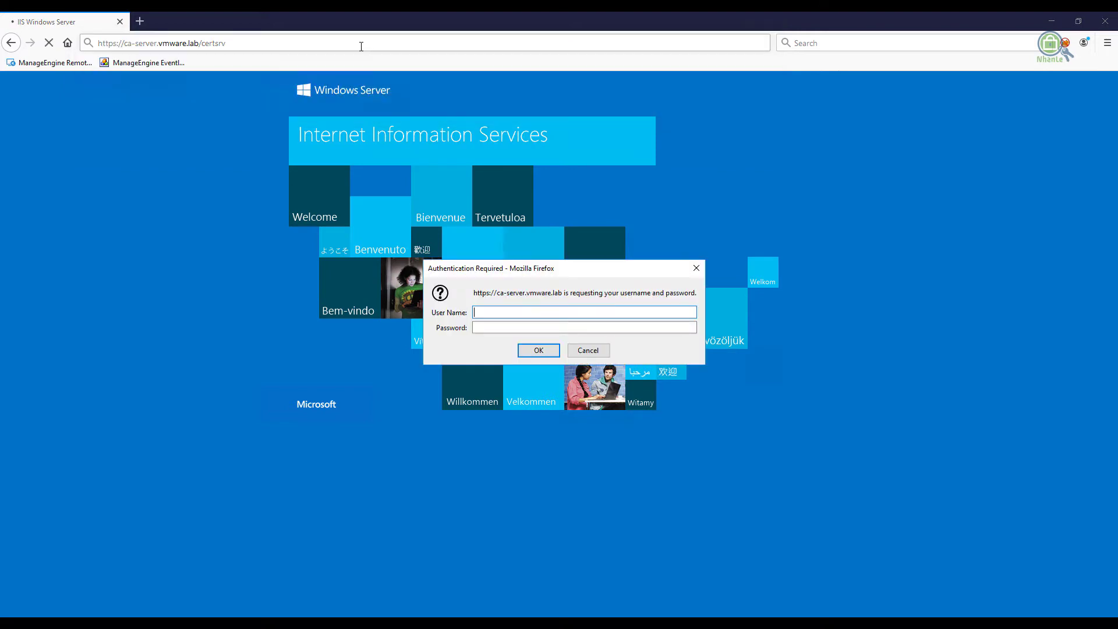
Sign in with the administrator account, decline saving the login, and zoom the page to 110%
key(Tab)
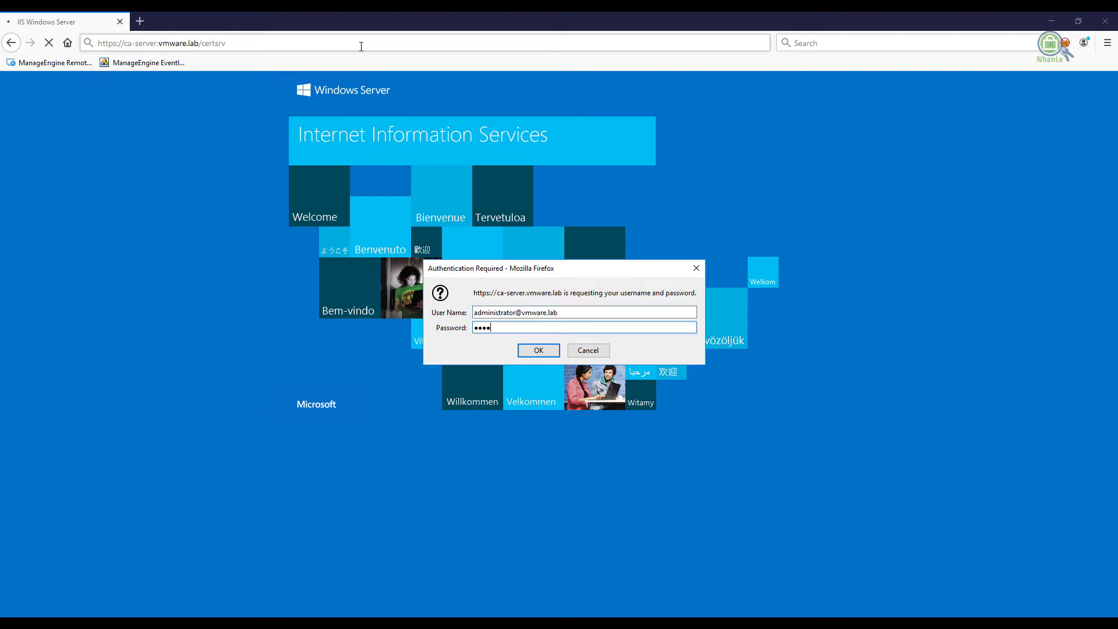
key(Return)
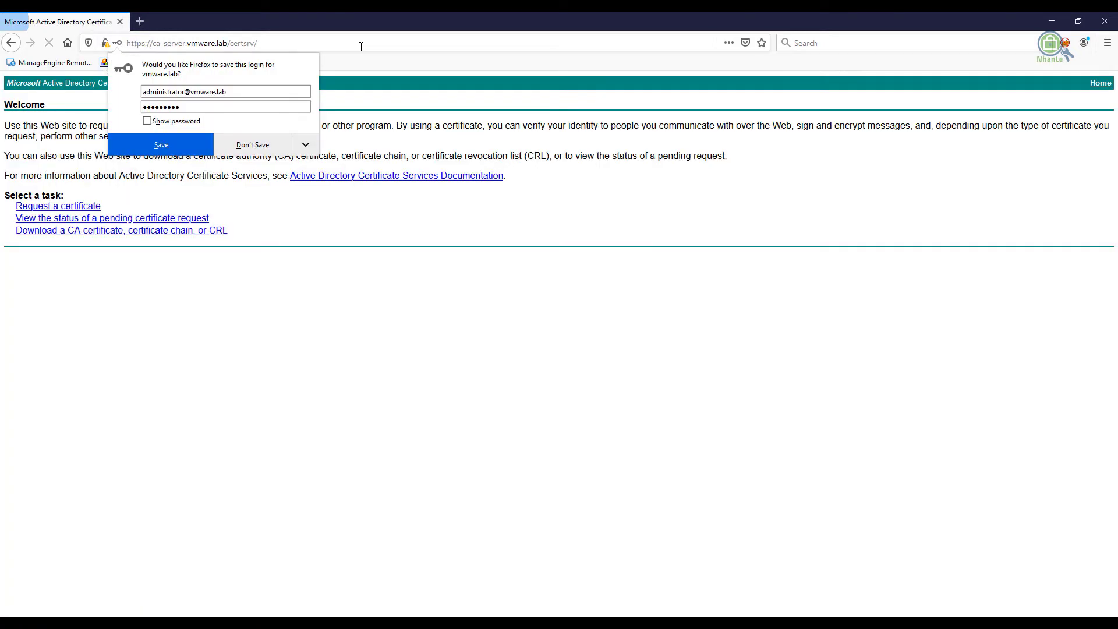
click(256, 150)
key(ctrl+plus)
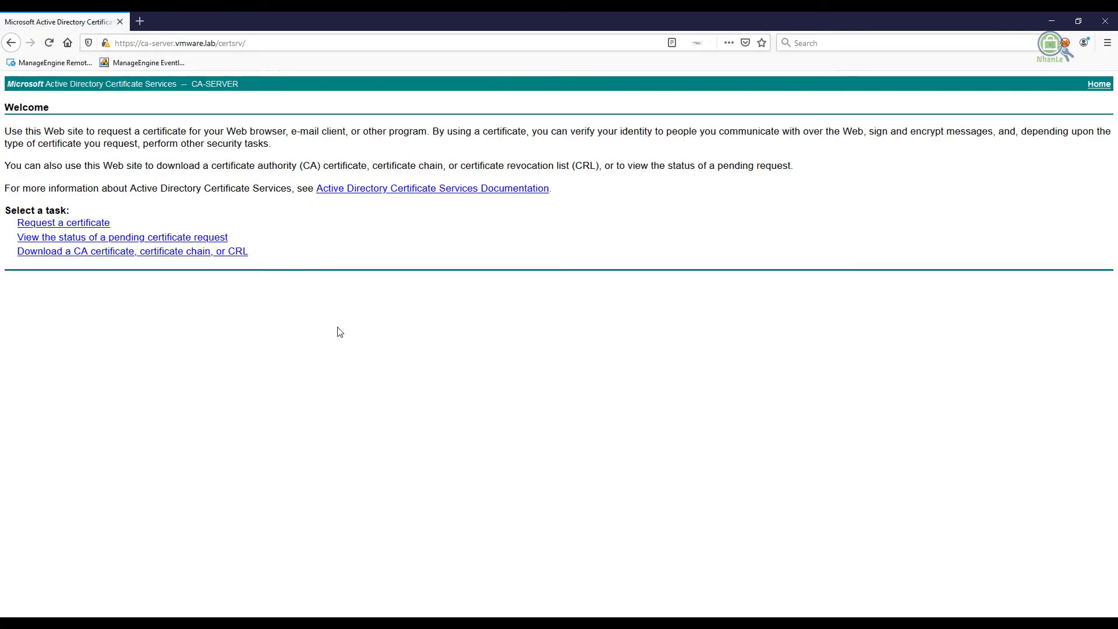
Download the CA certificate chain and save it as certnew.p7b
click(92, 251)
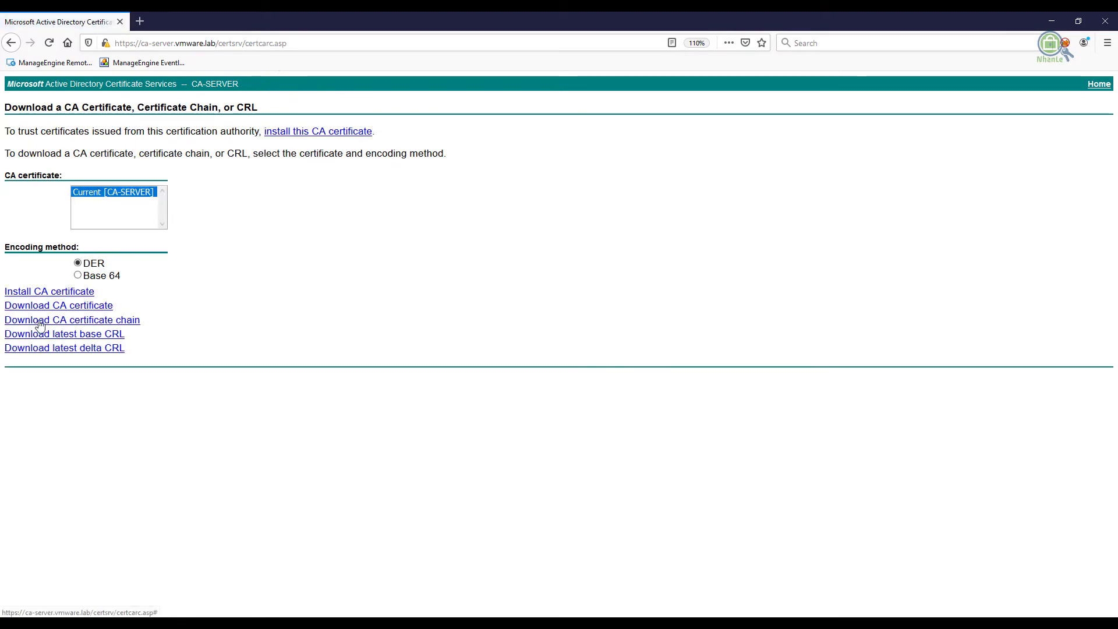
click(117, 320)
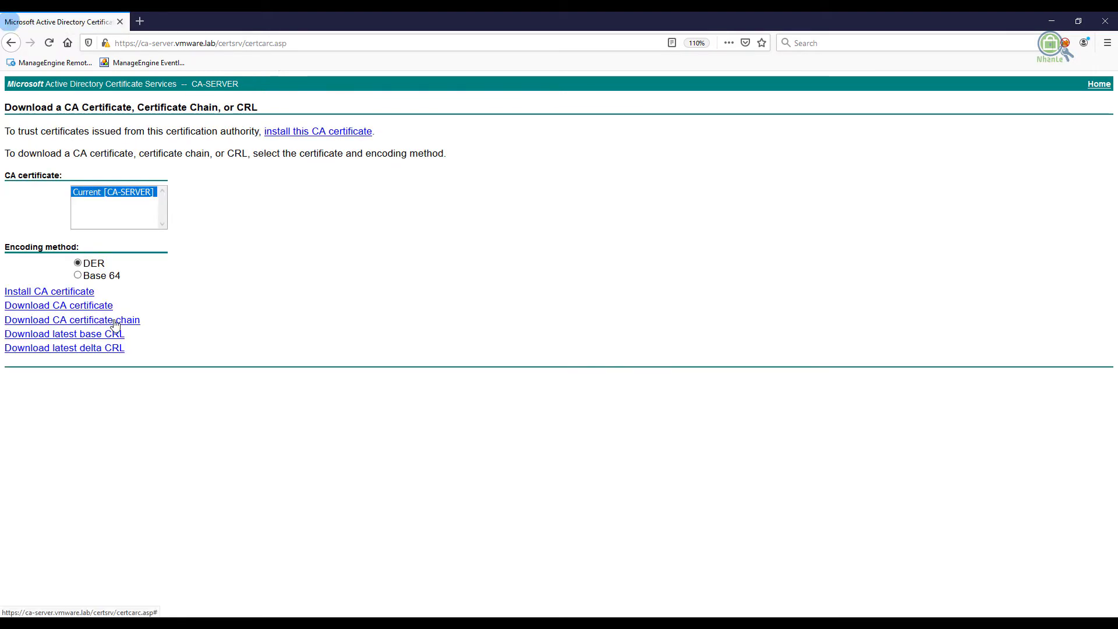
click(969, 534)
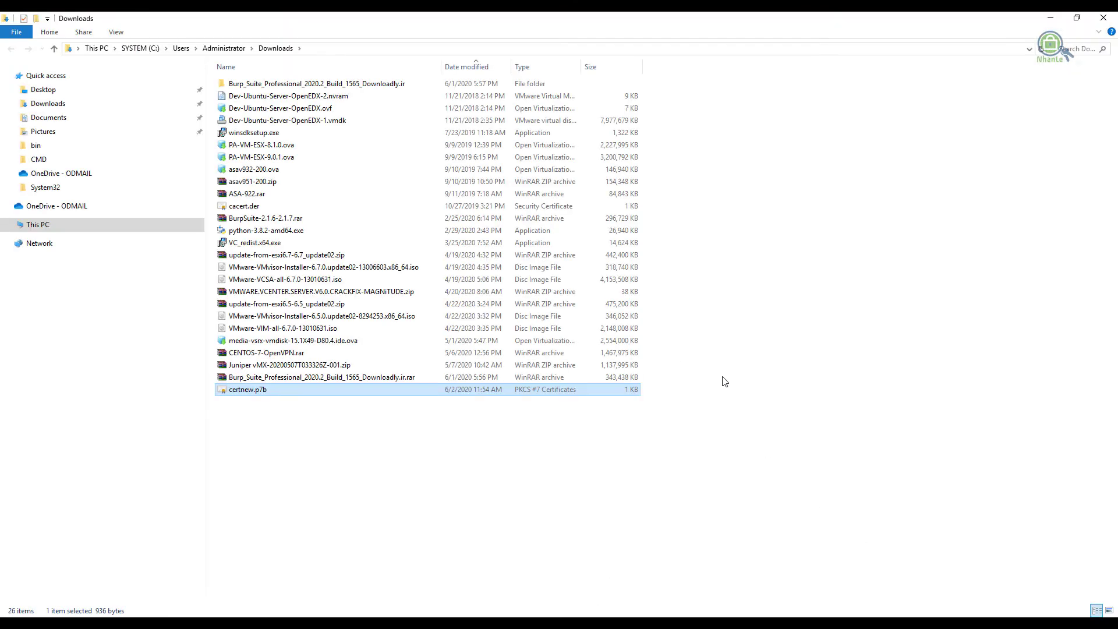
Paste the certnew.p7b certificate onto the desktop and relaunch Mozilla Thunderbird
click(260, 394)
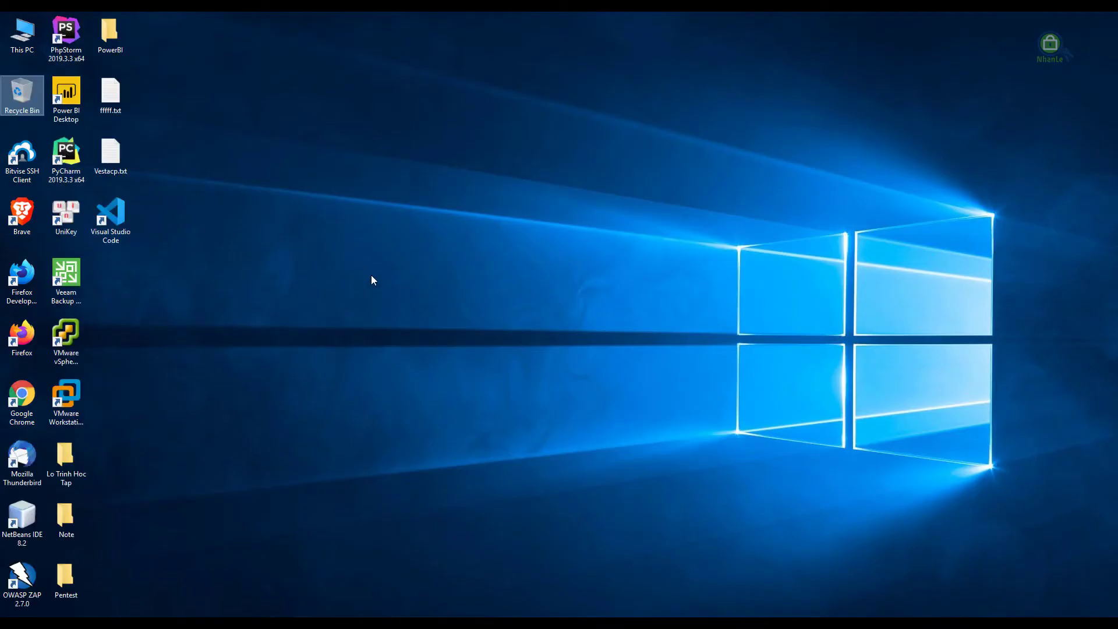
right_click(371, 274)
click(407, 327)
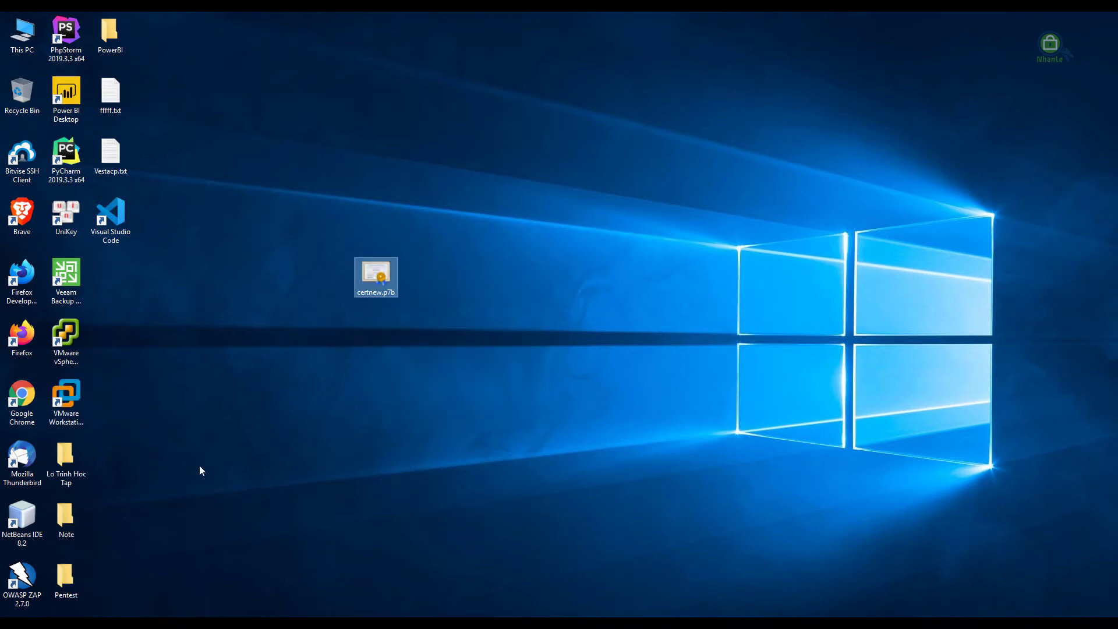
click(22, 460)
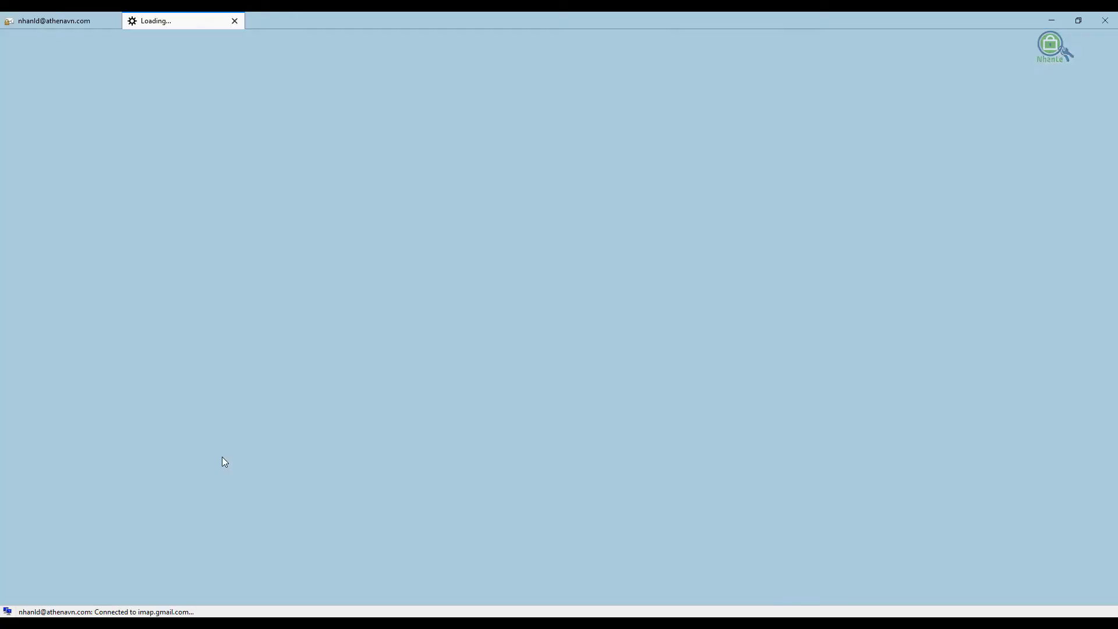
Open the Certificate Manager via Tools > Options > Advanced > Certificates to list trusted authorities
click(235, 20)
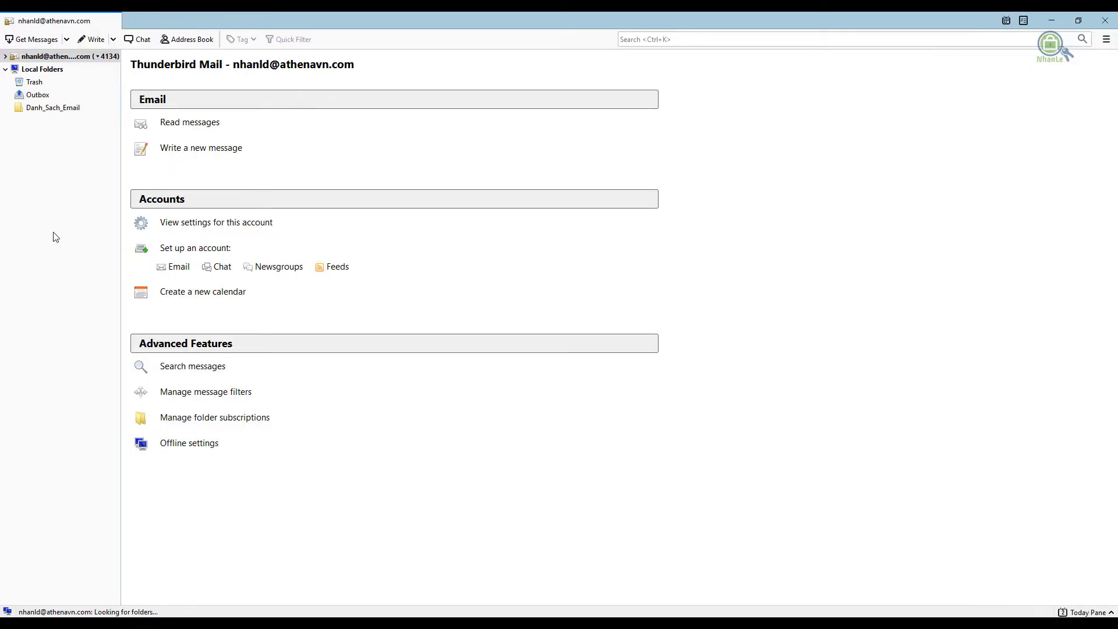
key(alt)
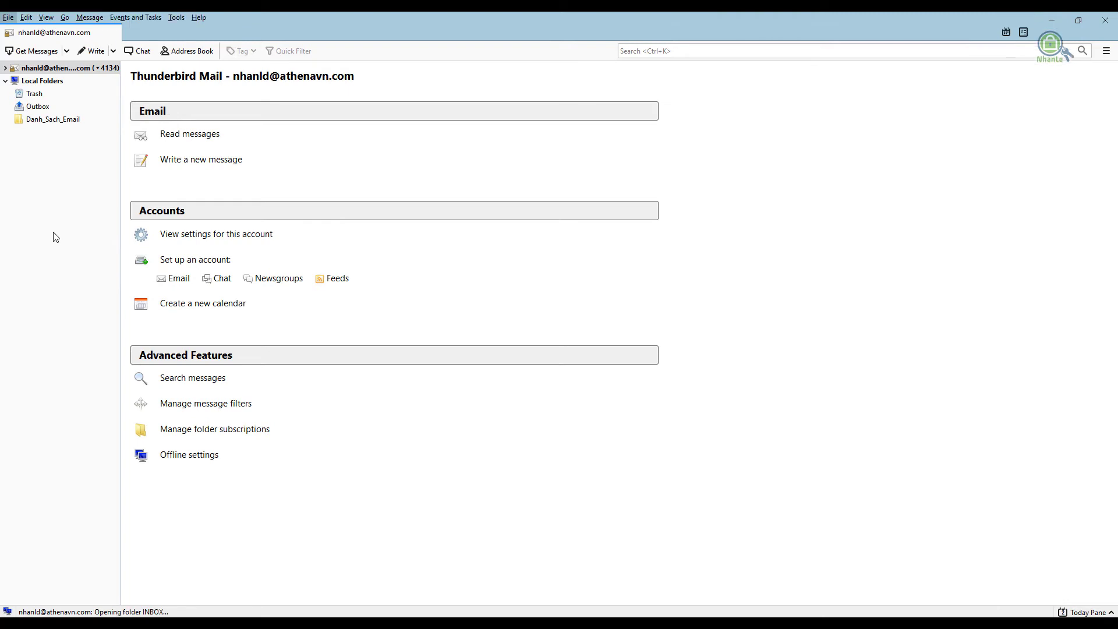
click(177, 18)
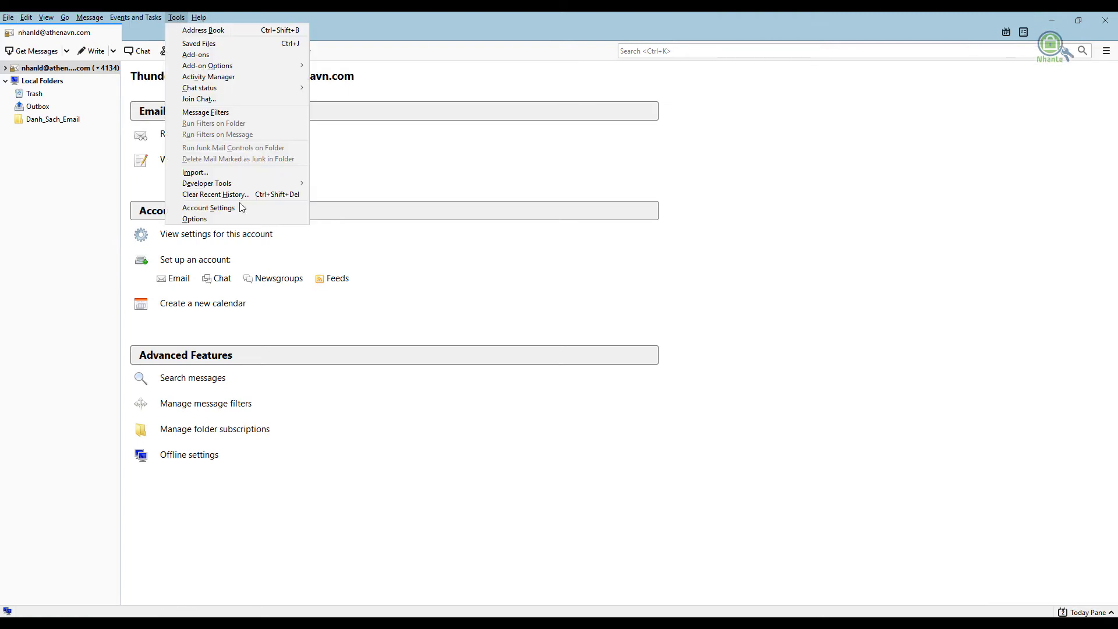
click(214, 221)
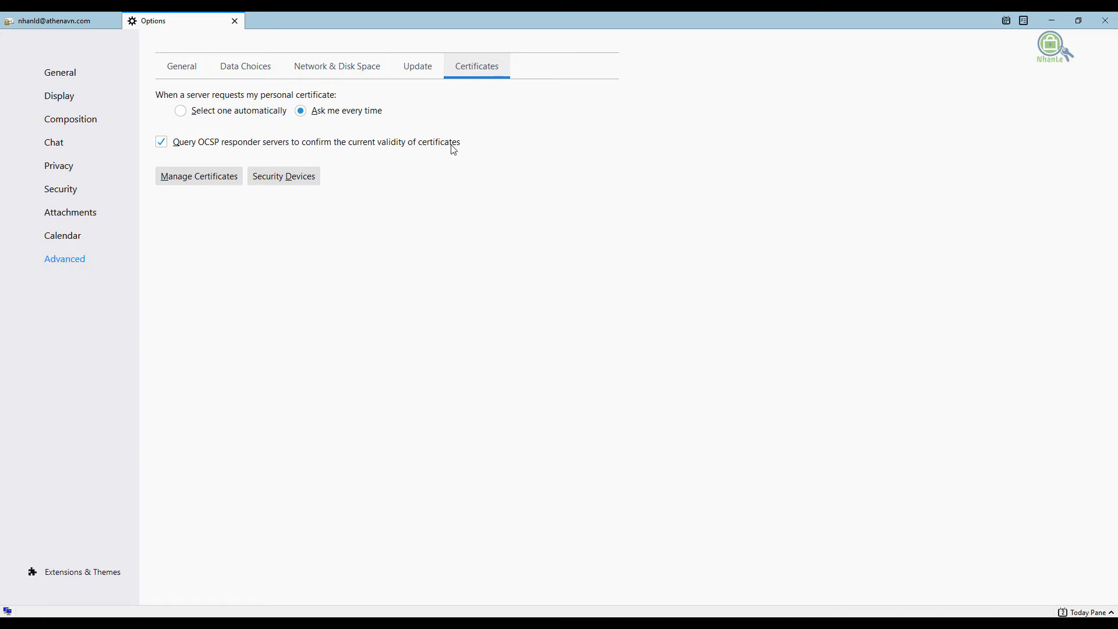
click(206, 176)
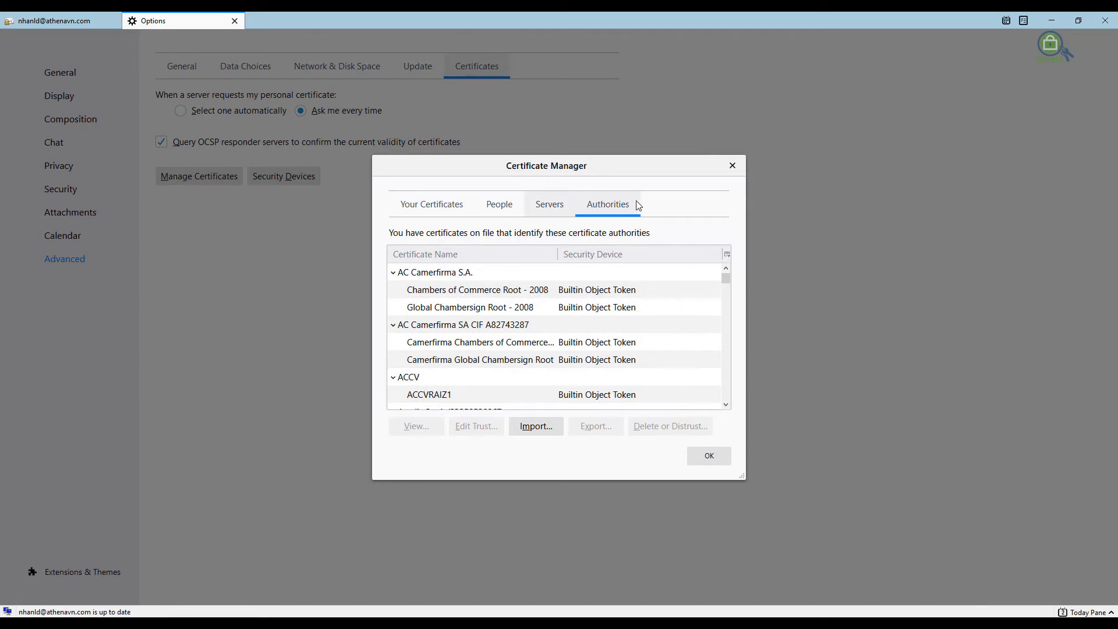
Import certnew.p7b as CA-SERVER, trusting it to identify websites, and close the Options
click(550, 425)
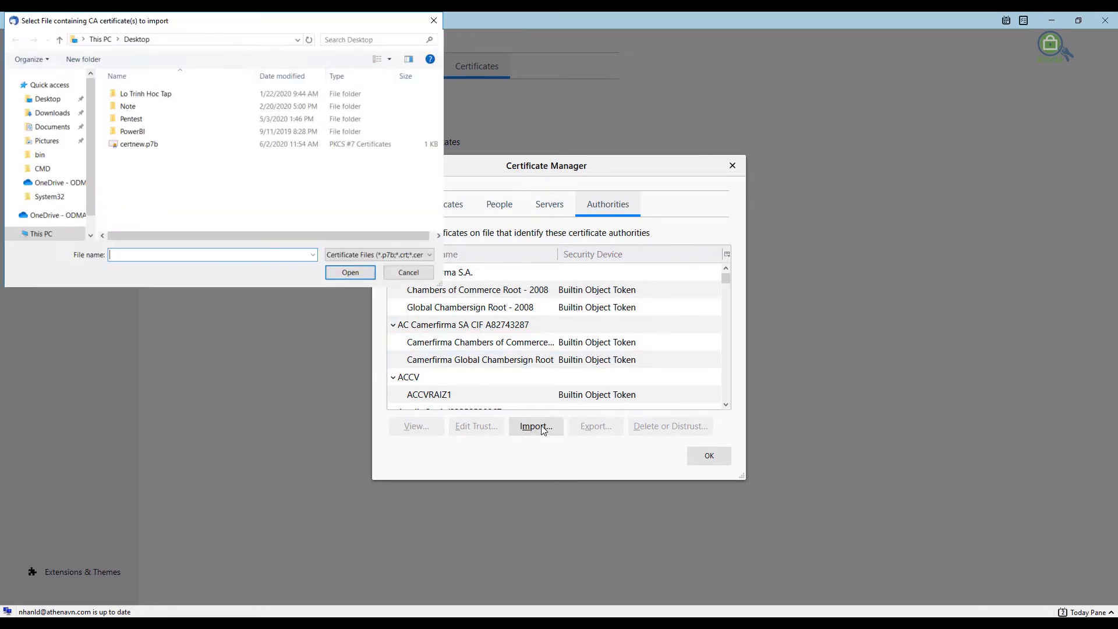
click(139, 144)
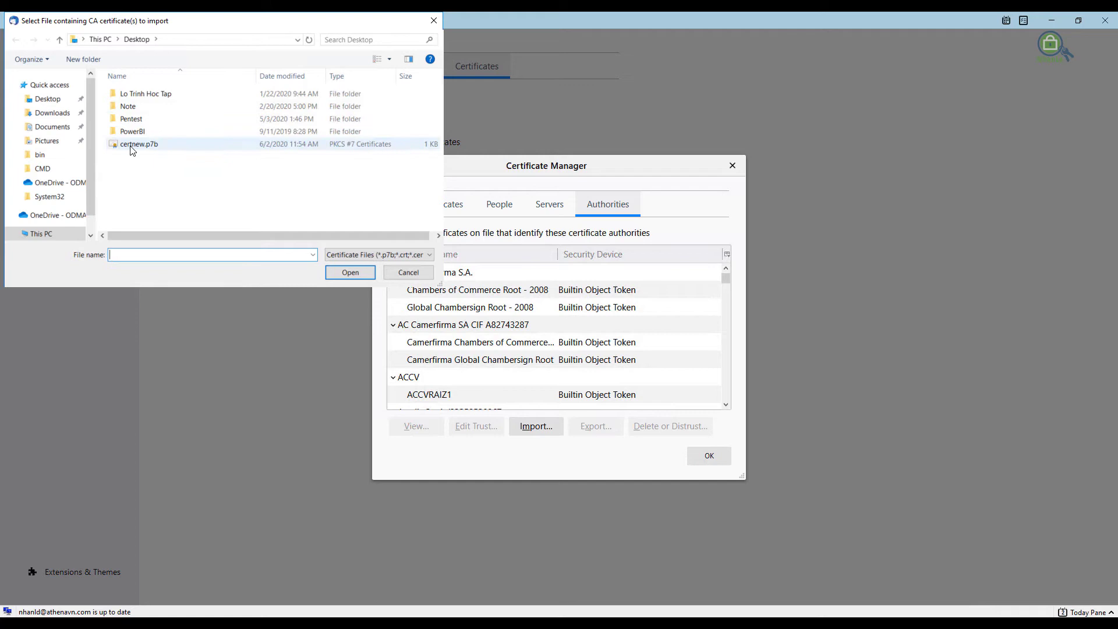
click(350, 272)
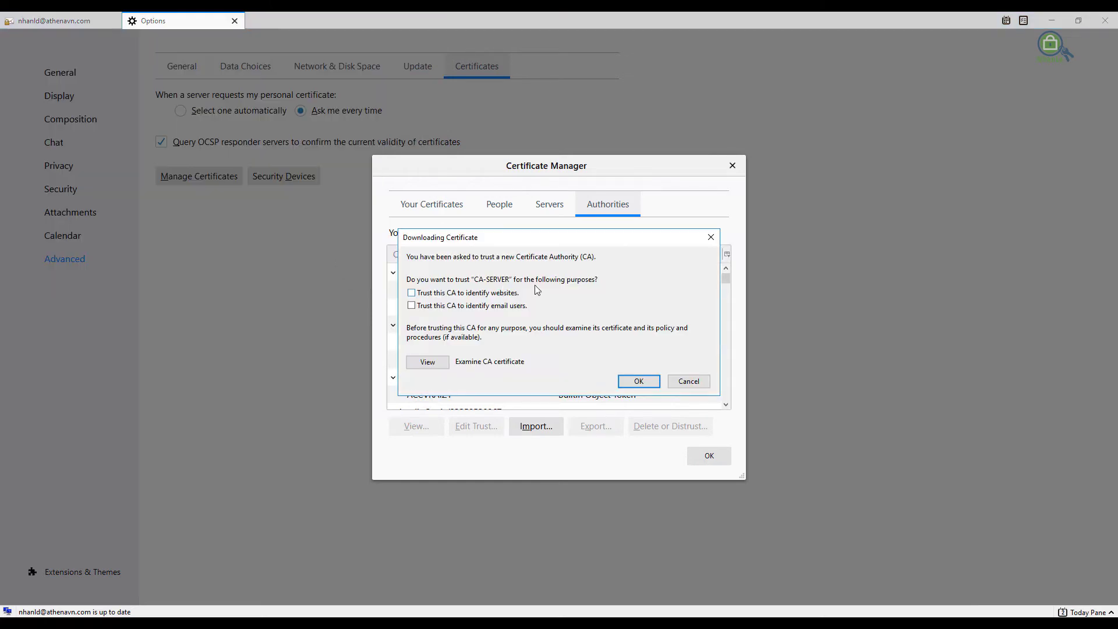
click(418, 292)
click(636, 382)
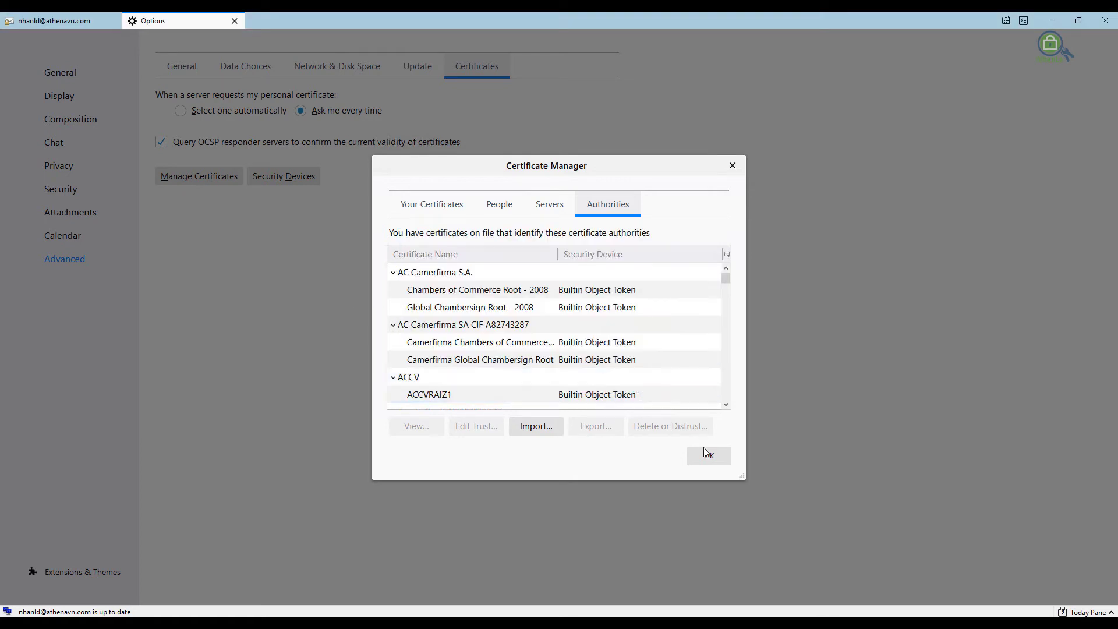
click(705, 453)
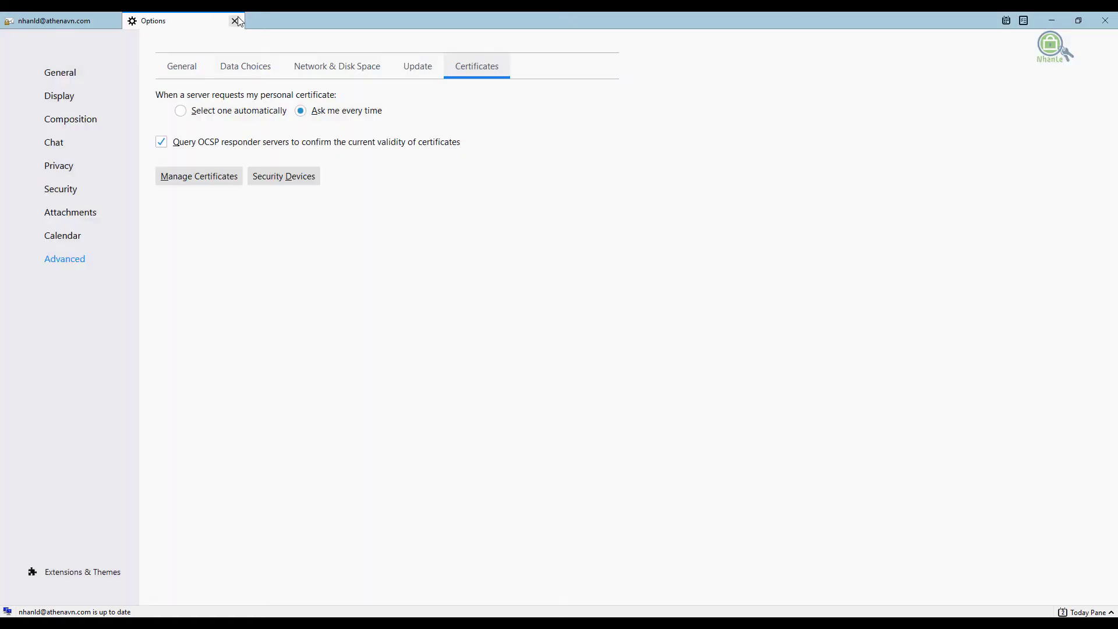
click(234, 21)
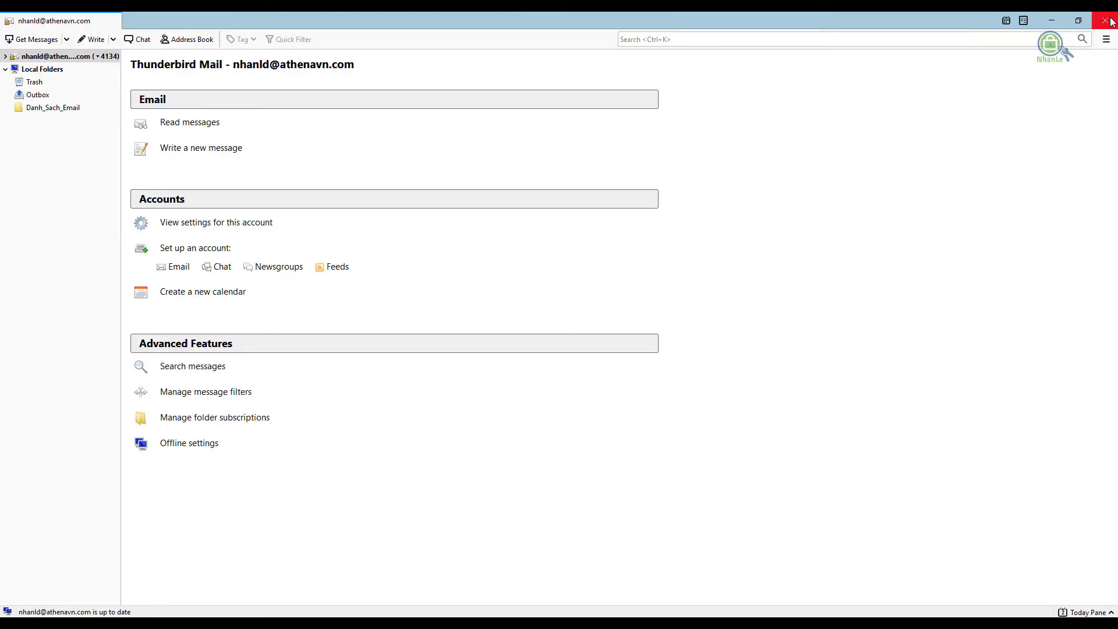
Restart Thunderbird from the desktop shortcut and open Tools > Account Settings
click(1110, 21)
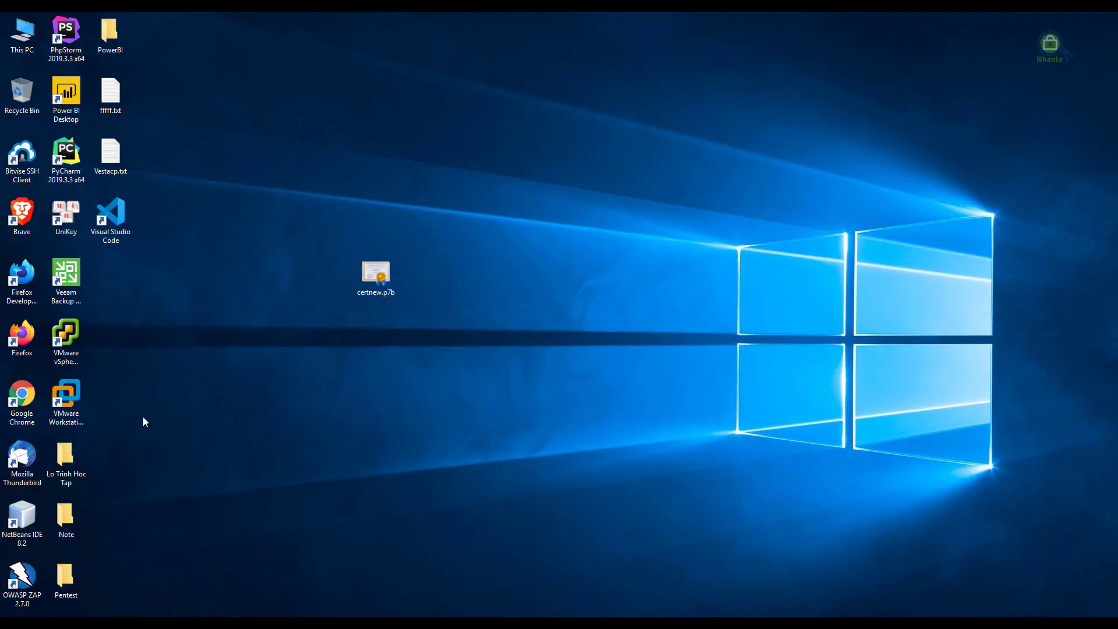
double_click(22, 460)
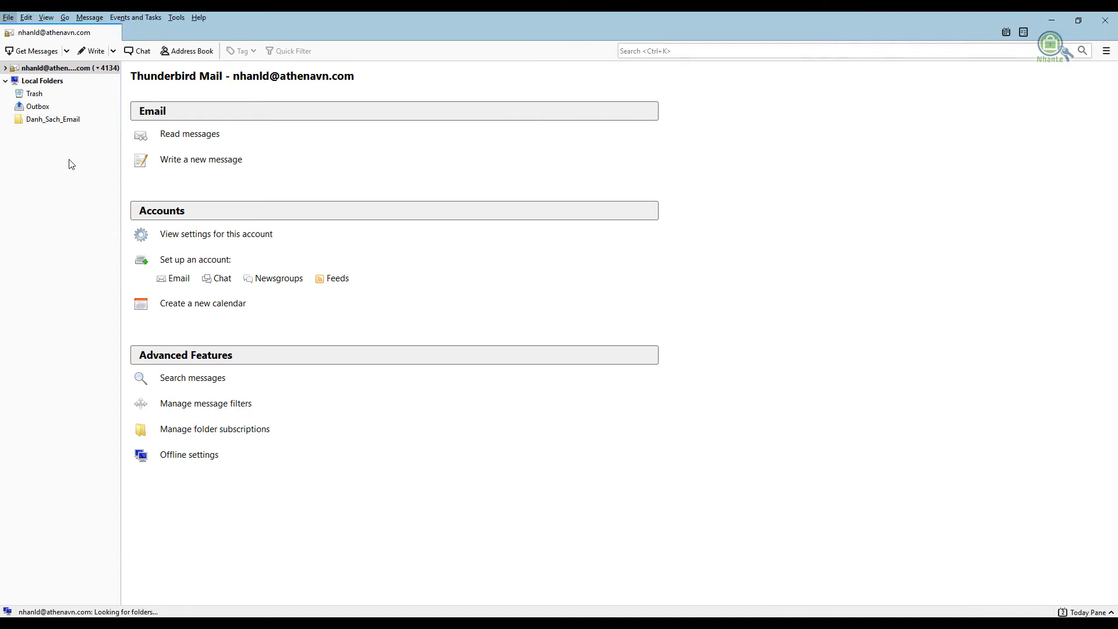
click(176, 17)
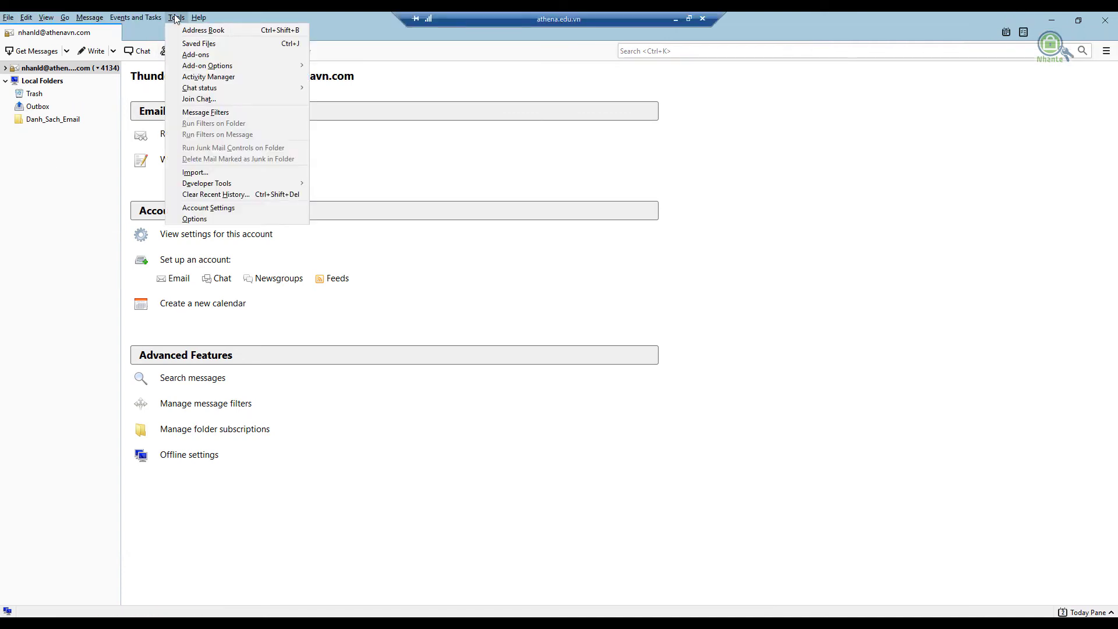
click(217, 208)
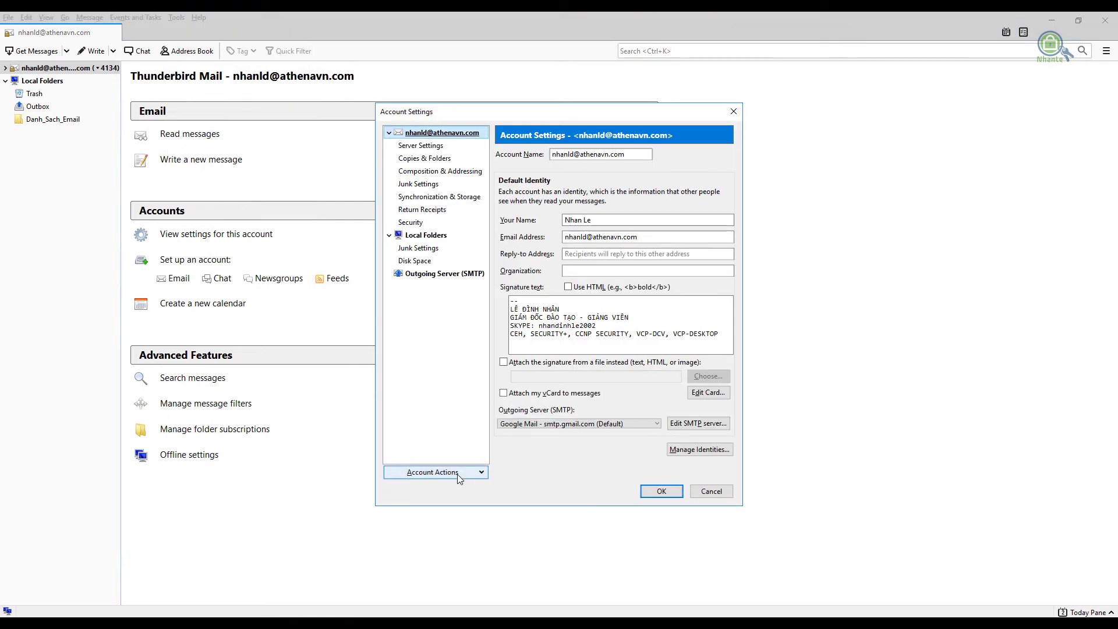
Add an IMAP mail account on athenavietnam.com using the user's name, e-mail address and password
click(457, 474)
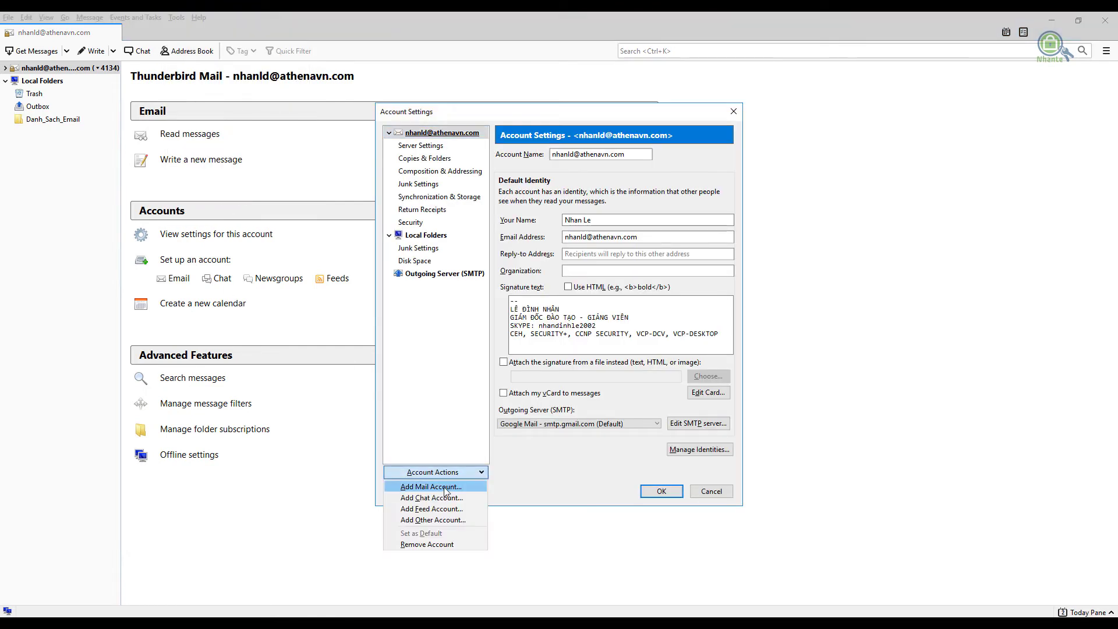
click(446, 487)
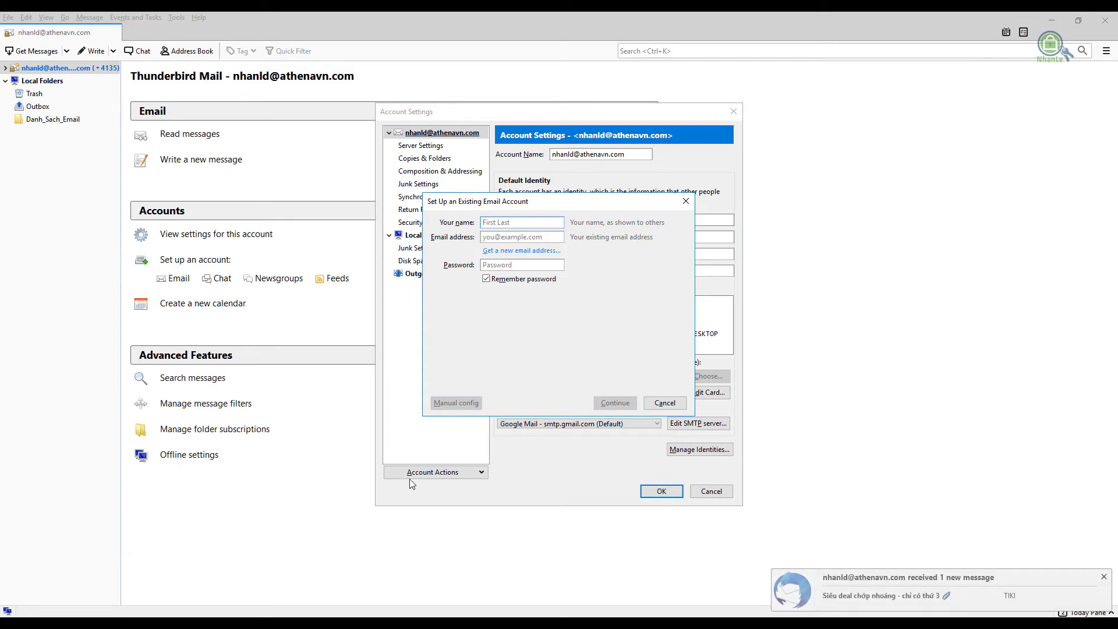
click(1104, 577)
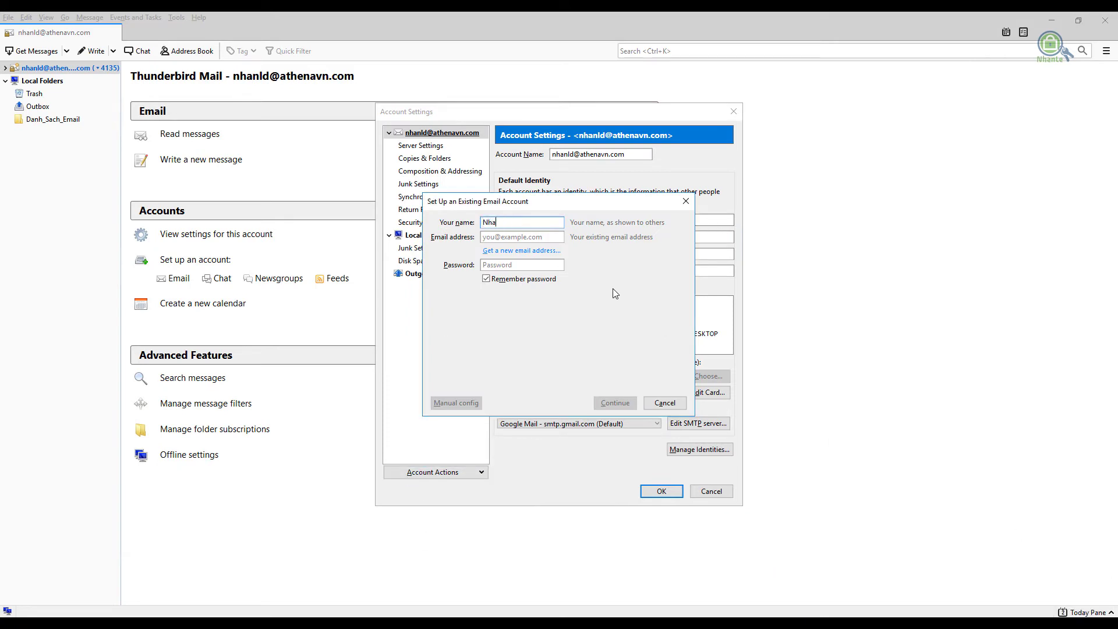
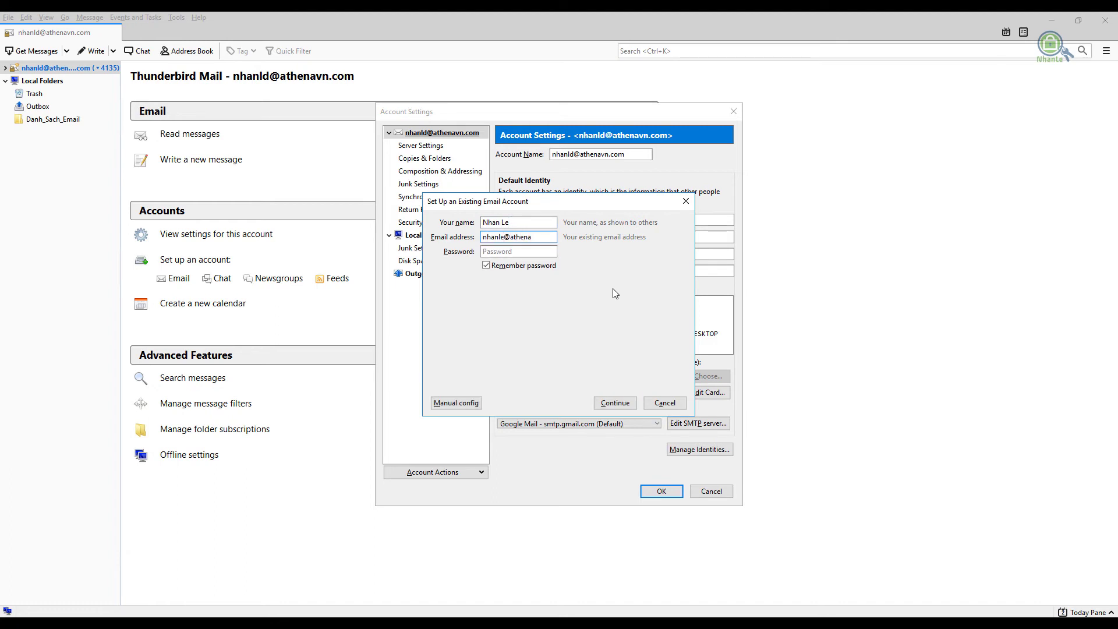
key(Tab)
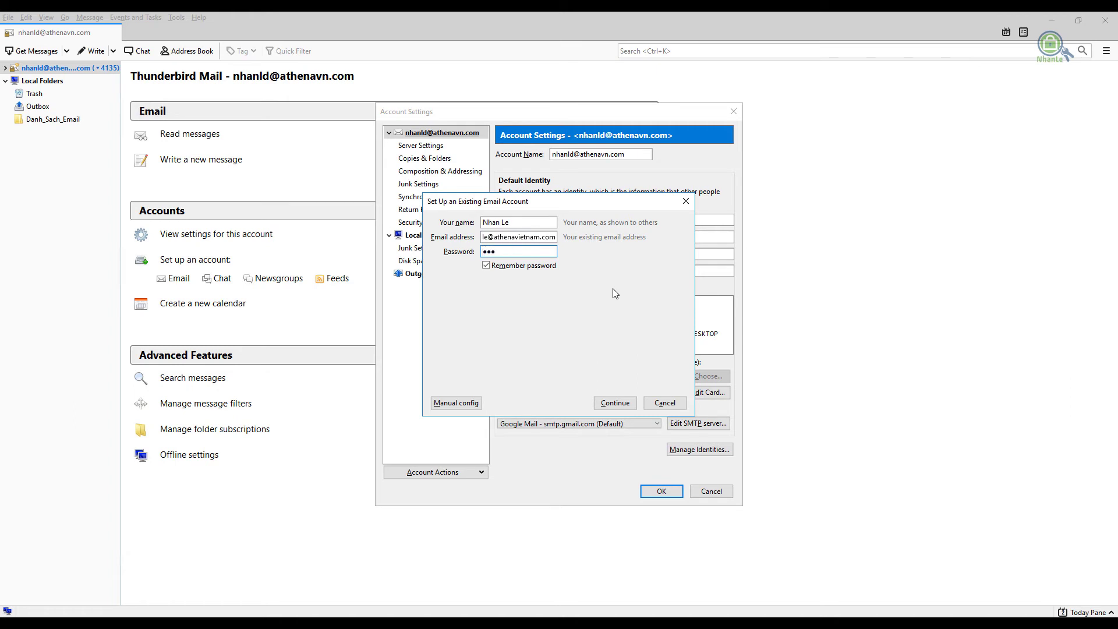
click(633, 402)
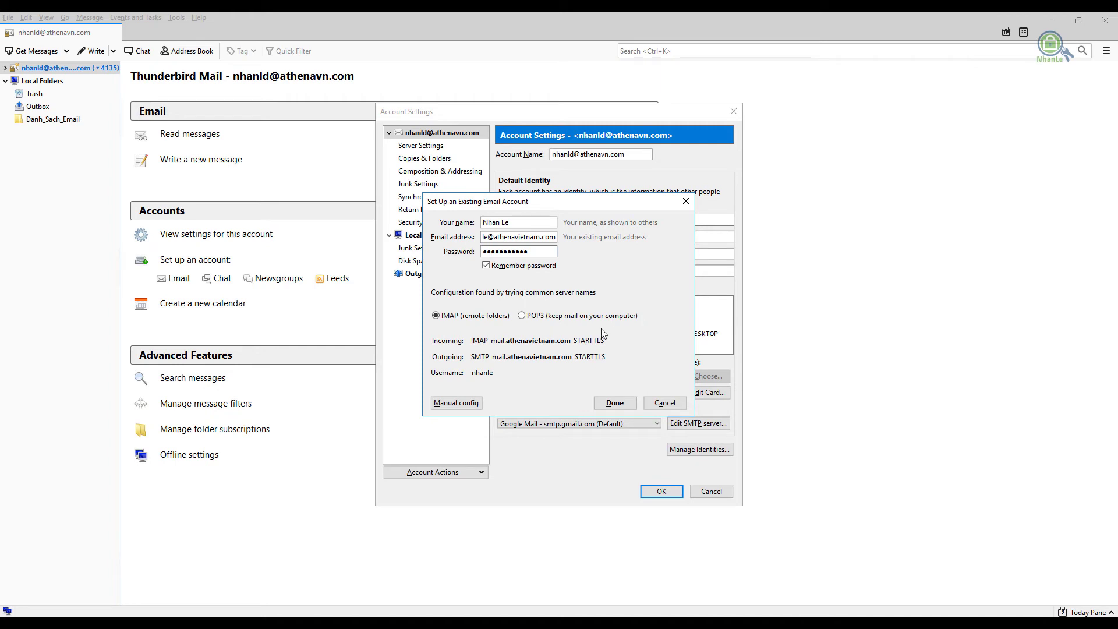
click(617, 404)
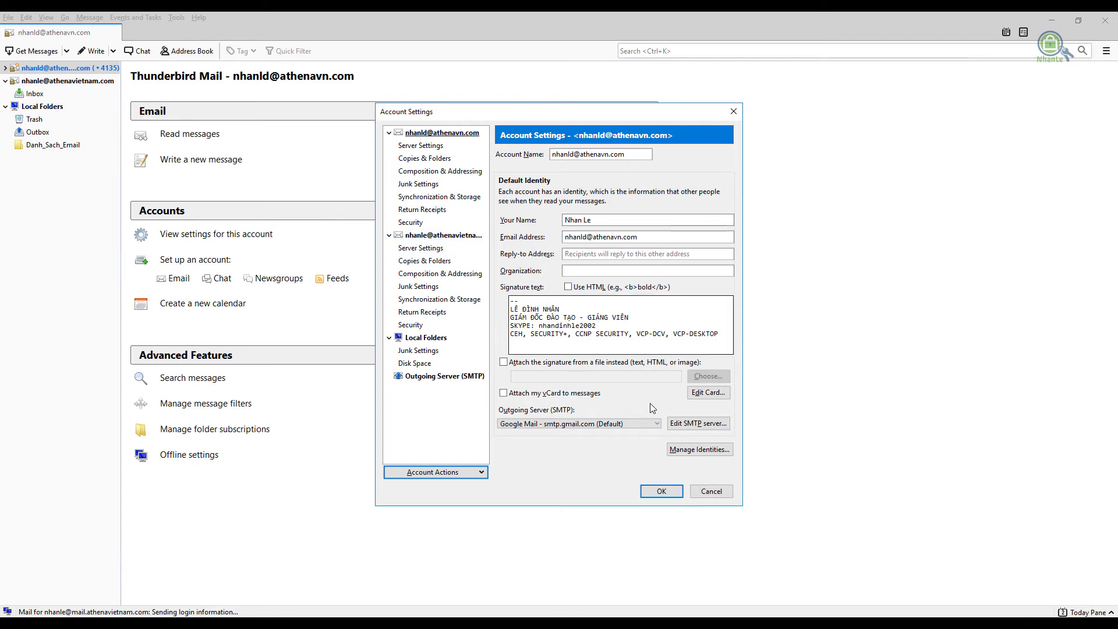
Close Account Settings and open the new account's Inbox
click(661, 491)
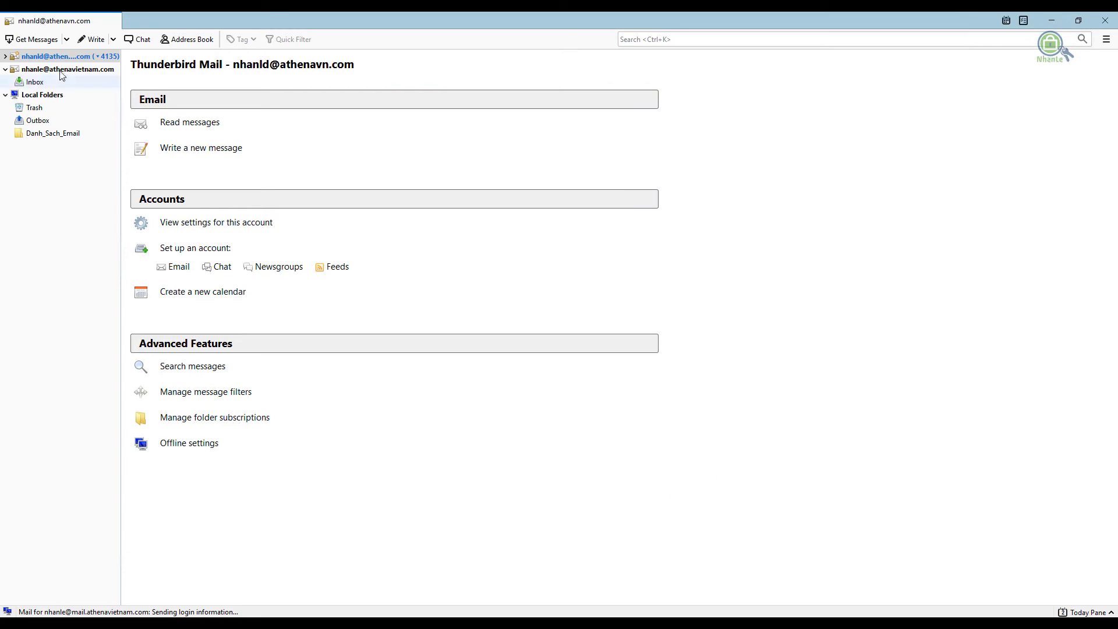
click(36, 83)
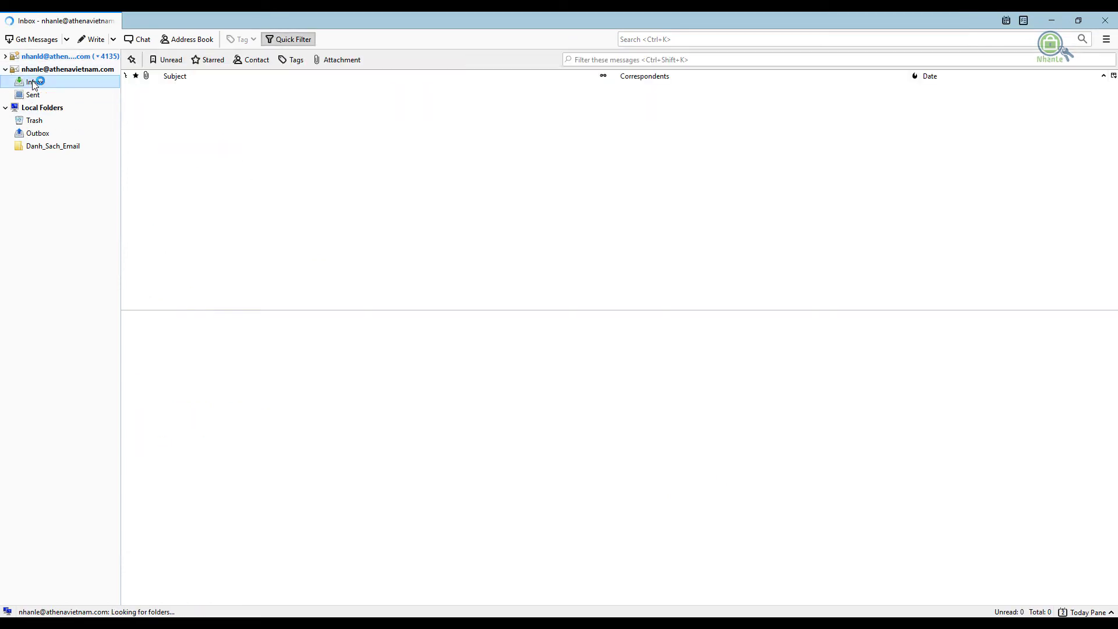
click(61, 70)
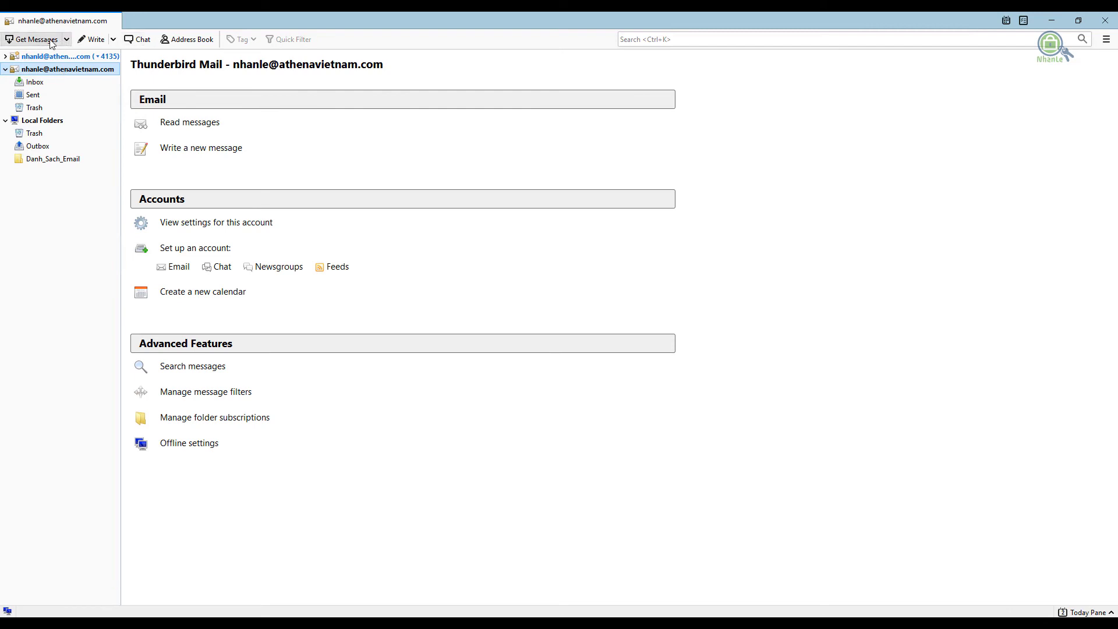
click(36, 82)
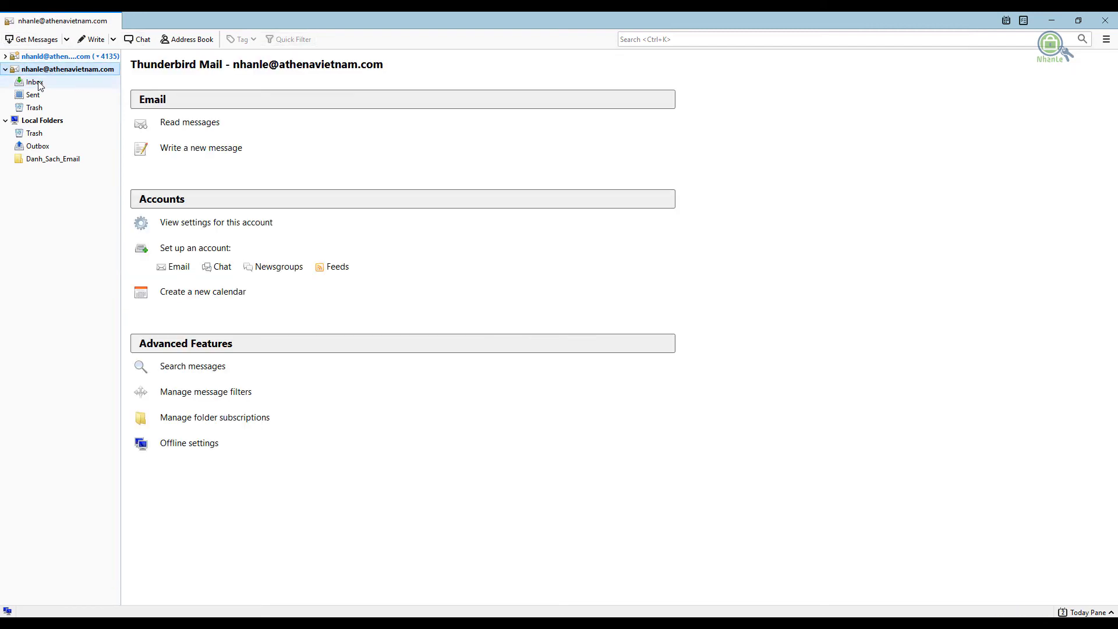
click(38, 84)
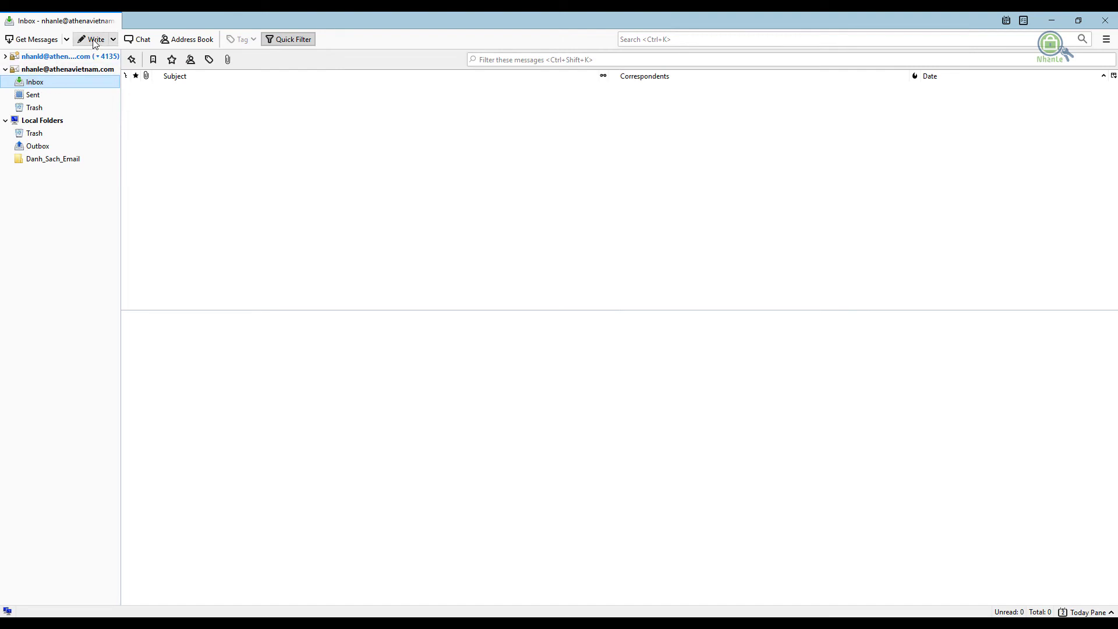
Start a new message from the athenavietnam.com account addressed to the admin mailbox
click(94, 40)
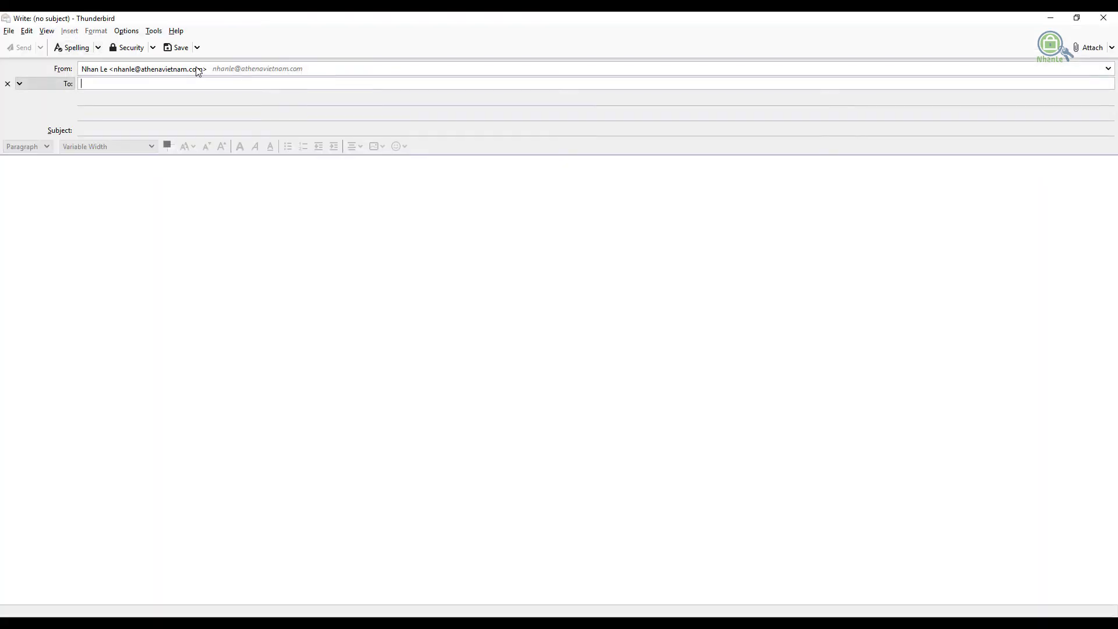
click(1108, 68)
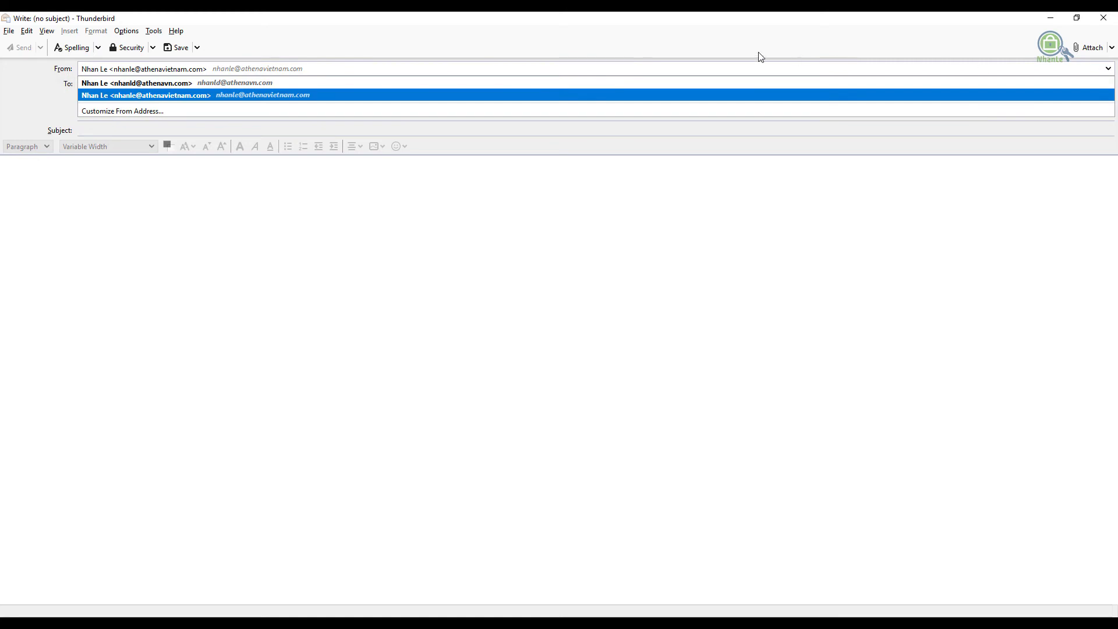
click(284, 96)
click(180, 86)
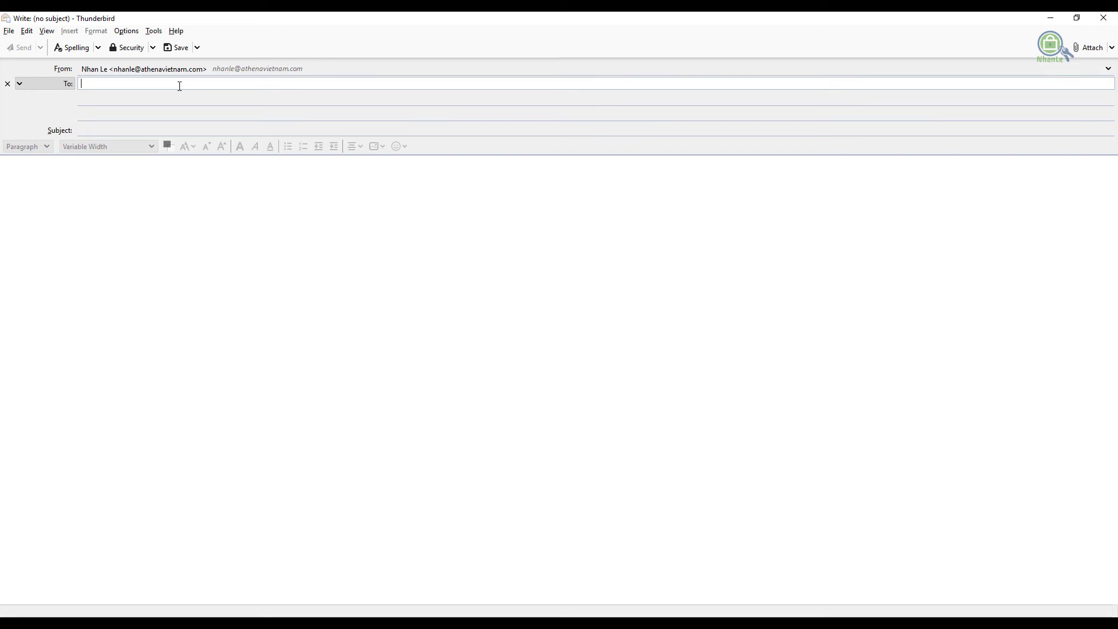
text(nhan)
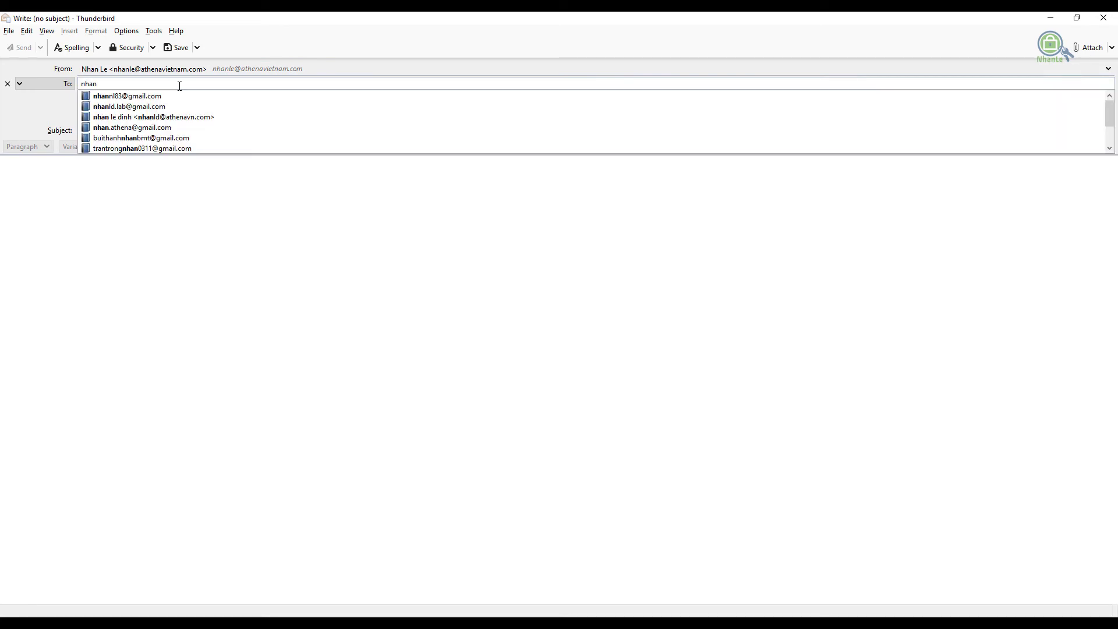
key(BackSpace)
key(BackSpace)
key(BackSpace)
key(BackSpace)
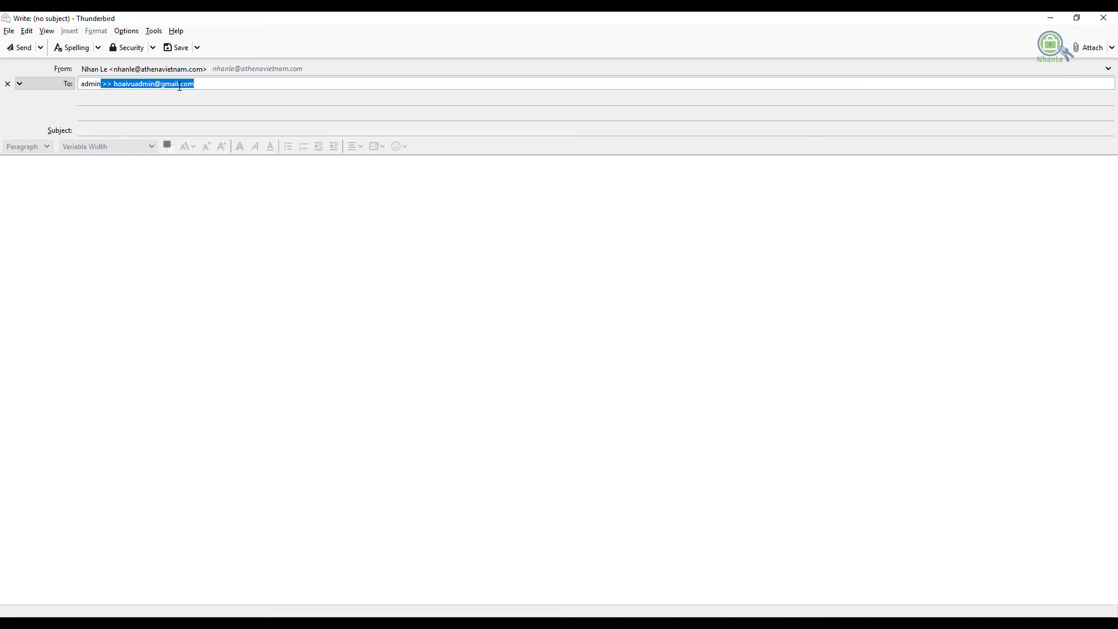
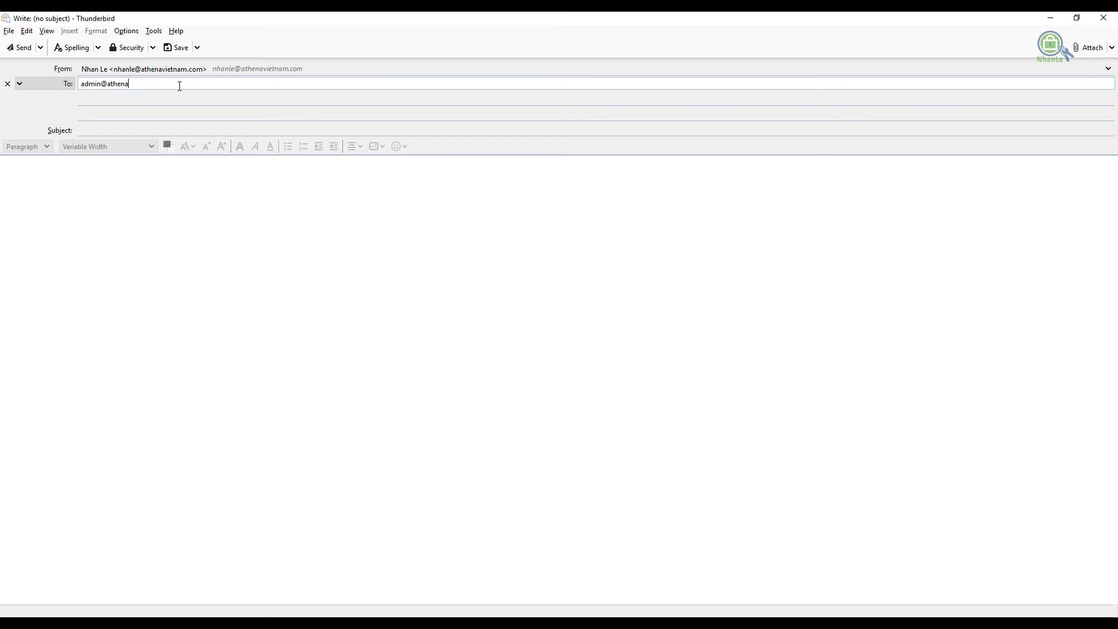
Give it a 'Test email from …' subject naming the user, paste that into the body, and send
click(173, 130)
text(TE)
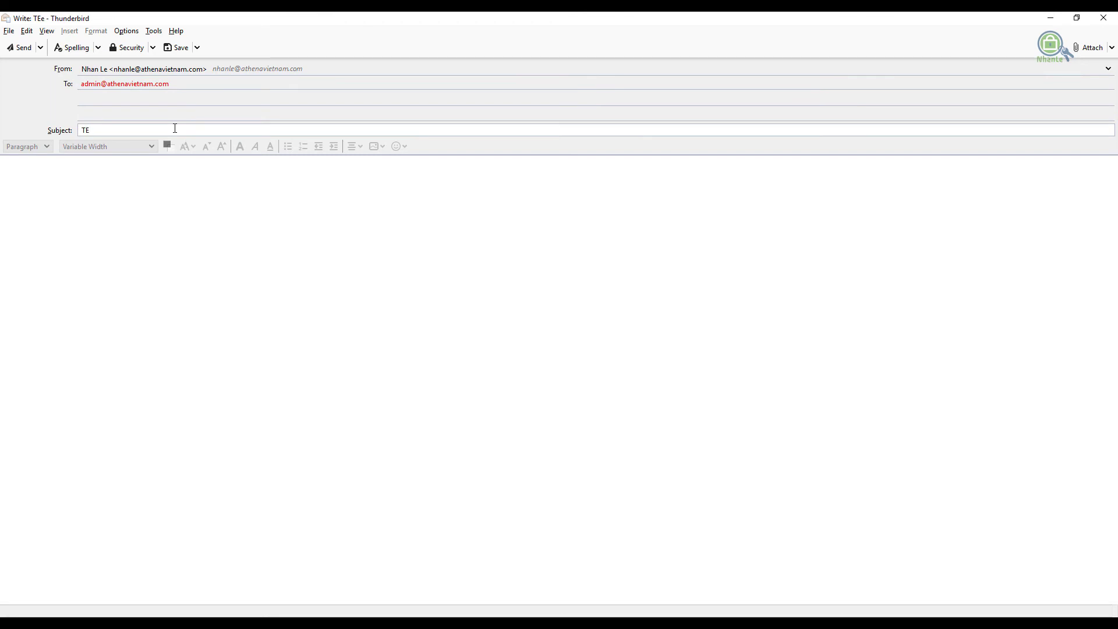
key(BackSpace)
key(ctrl+a)
key(ctrl+c)
click(123, 209)
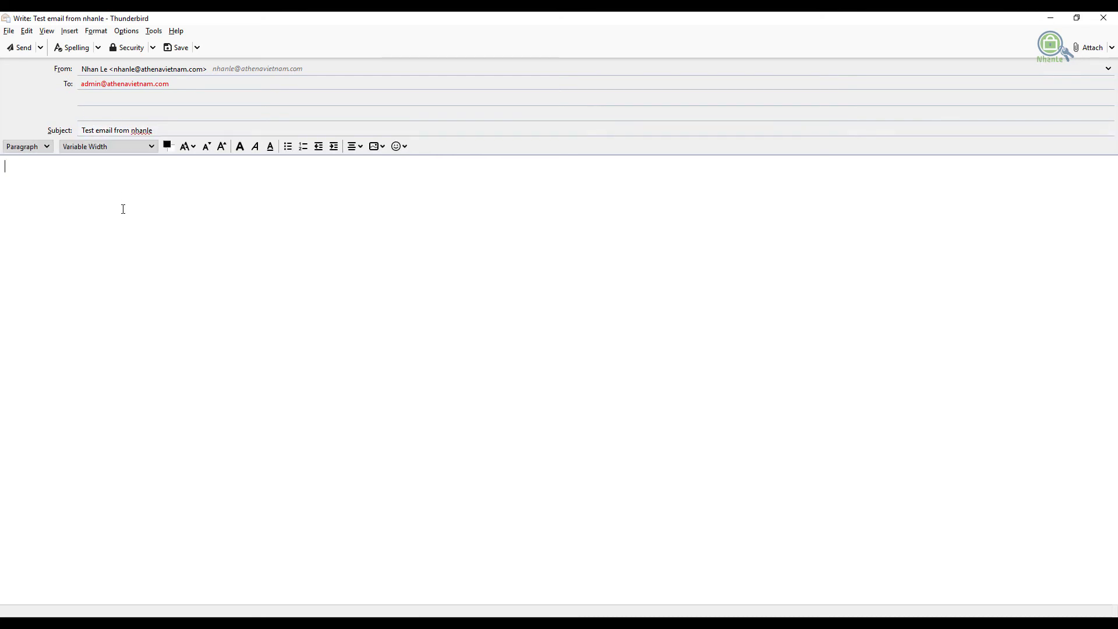
key(ctrl+v)
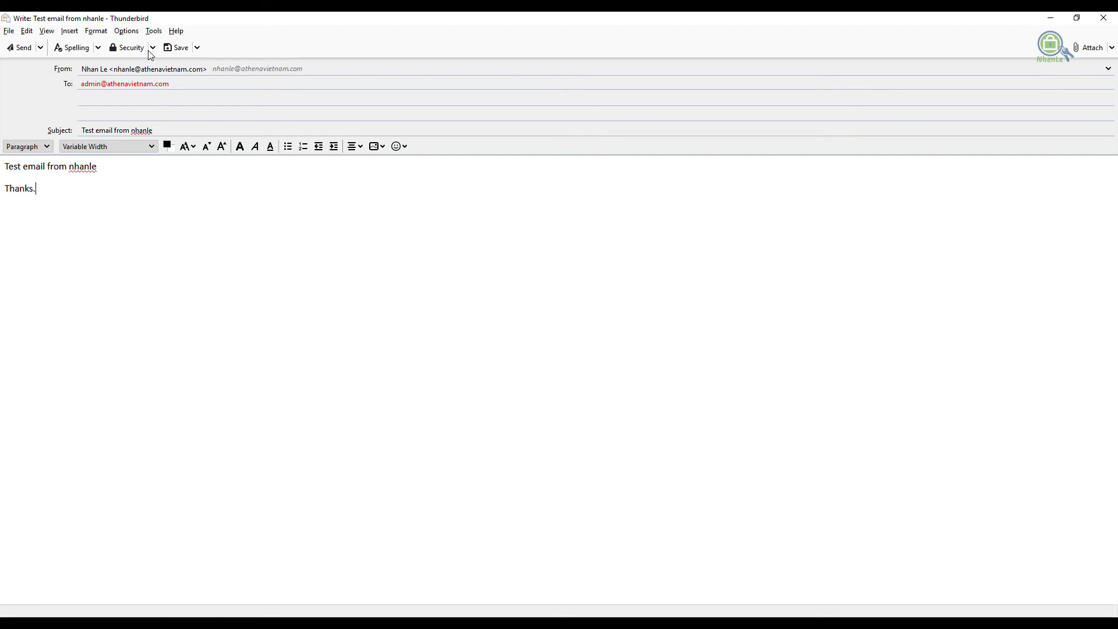
click(19, 47)
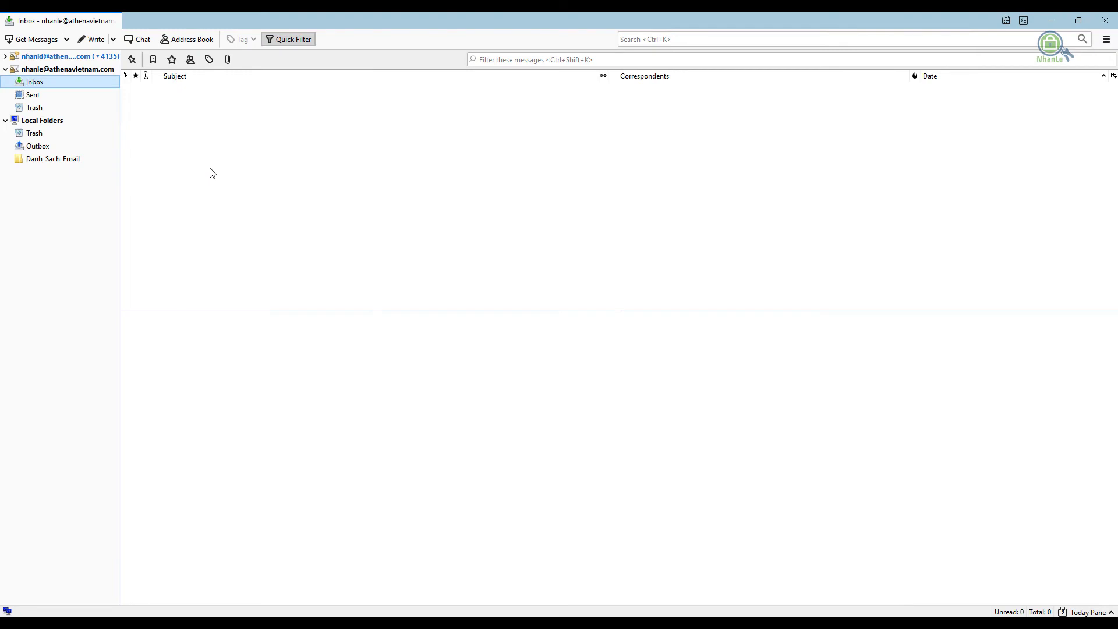
Confirm the test email is in the Sent folder while the Inbox remains empty
click(40, 96)
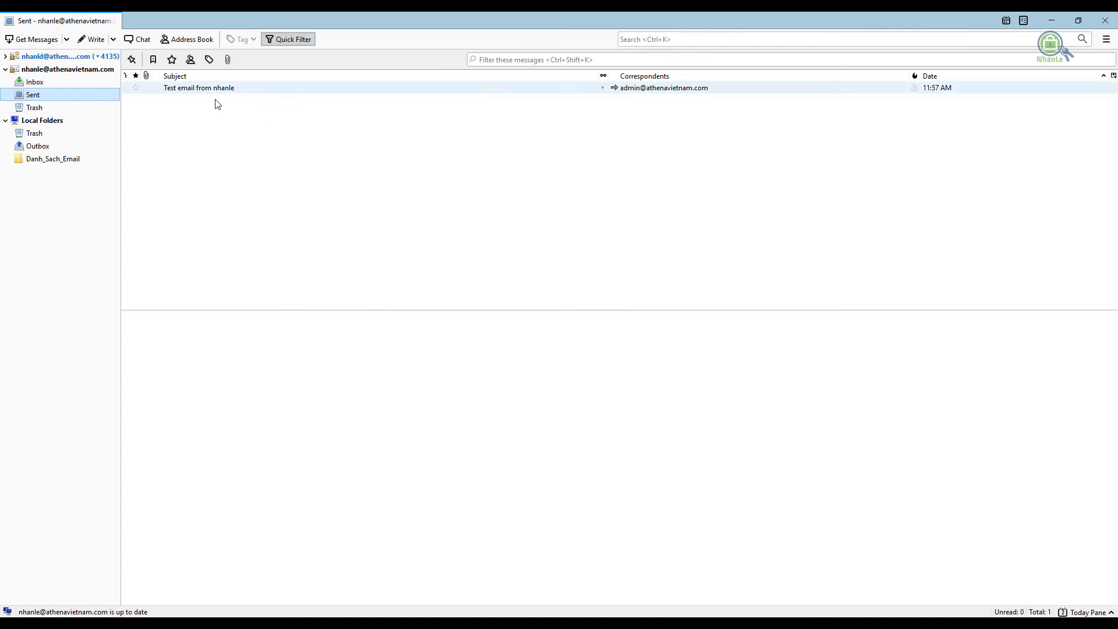
click(205, 93)
click(44, 81)
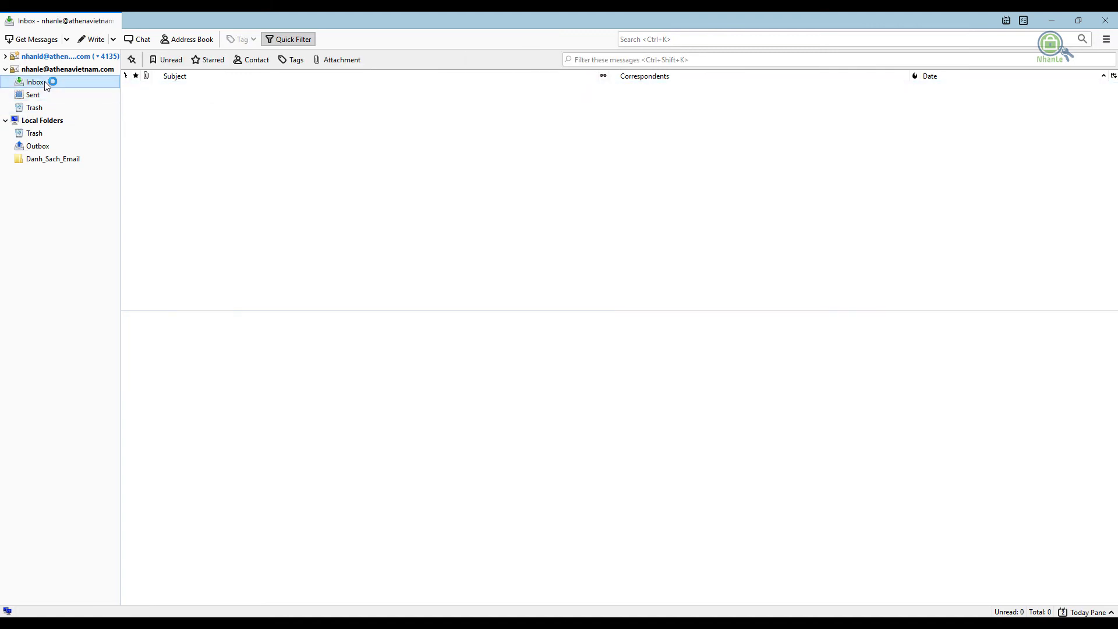
click(40, 96)
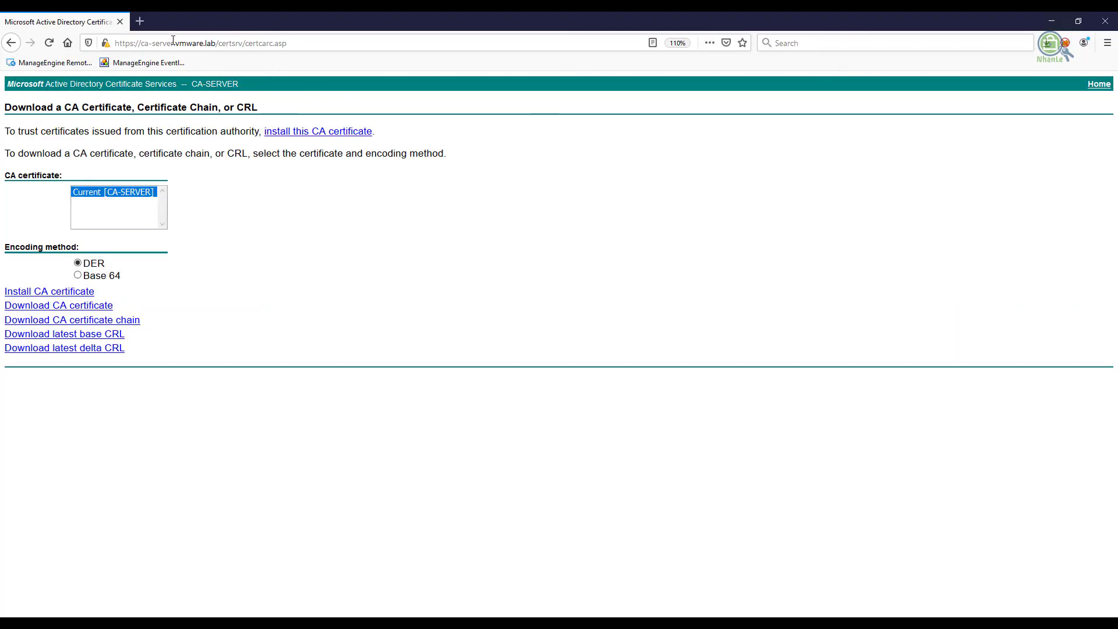
click(173, 40)
text(htt)
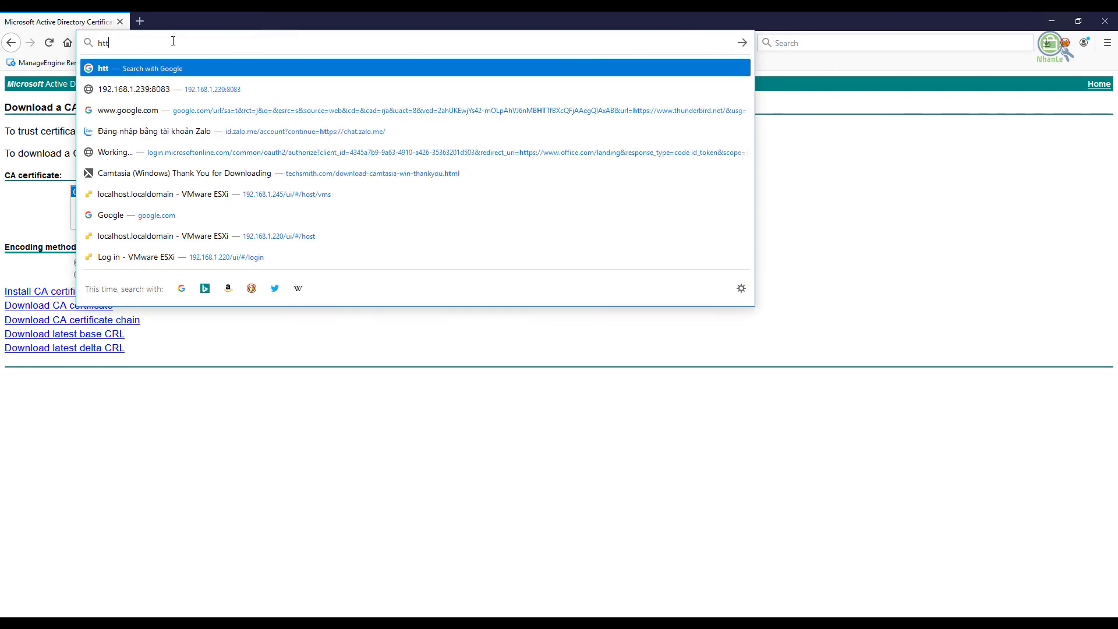
text(ps://)
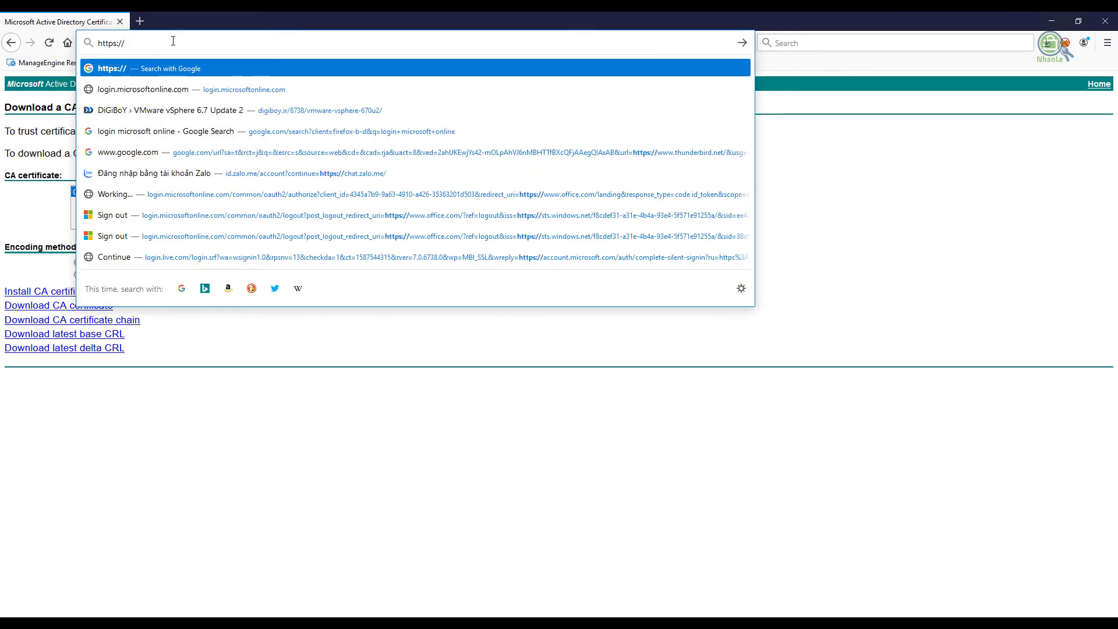
text(mail)
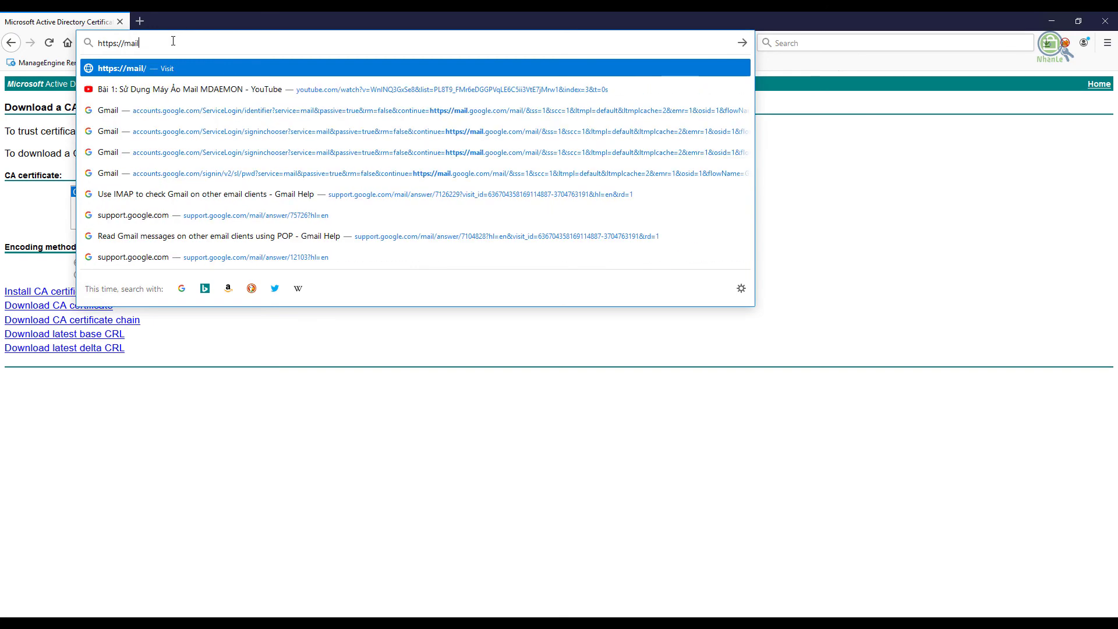
text(.athenav)
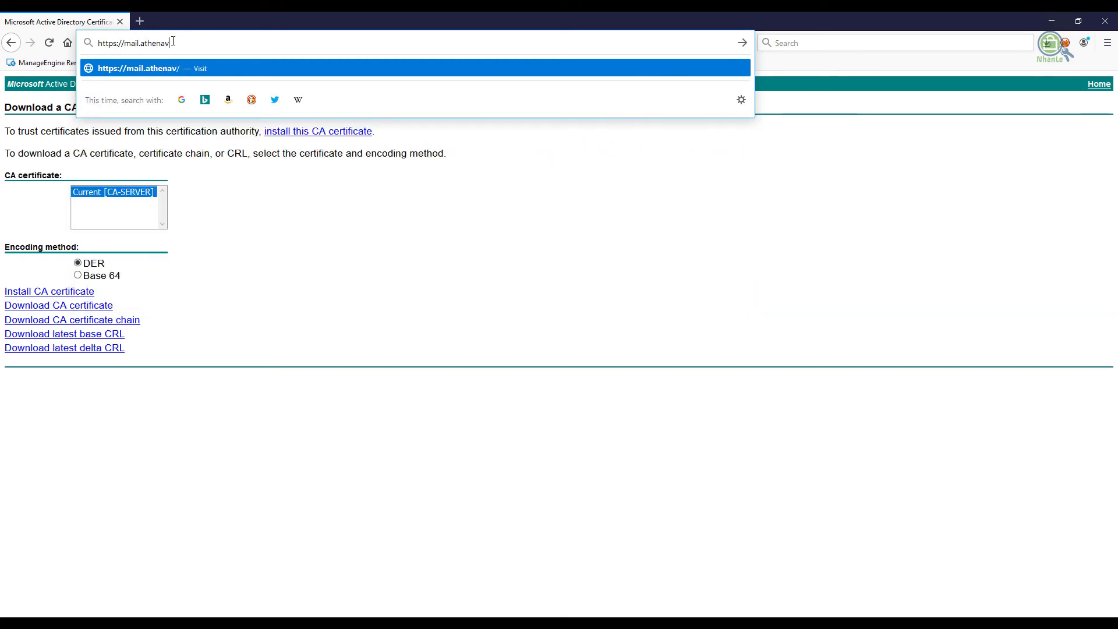
text(ietnam.com:)
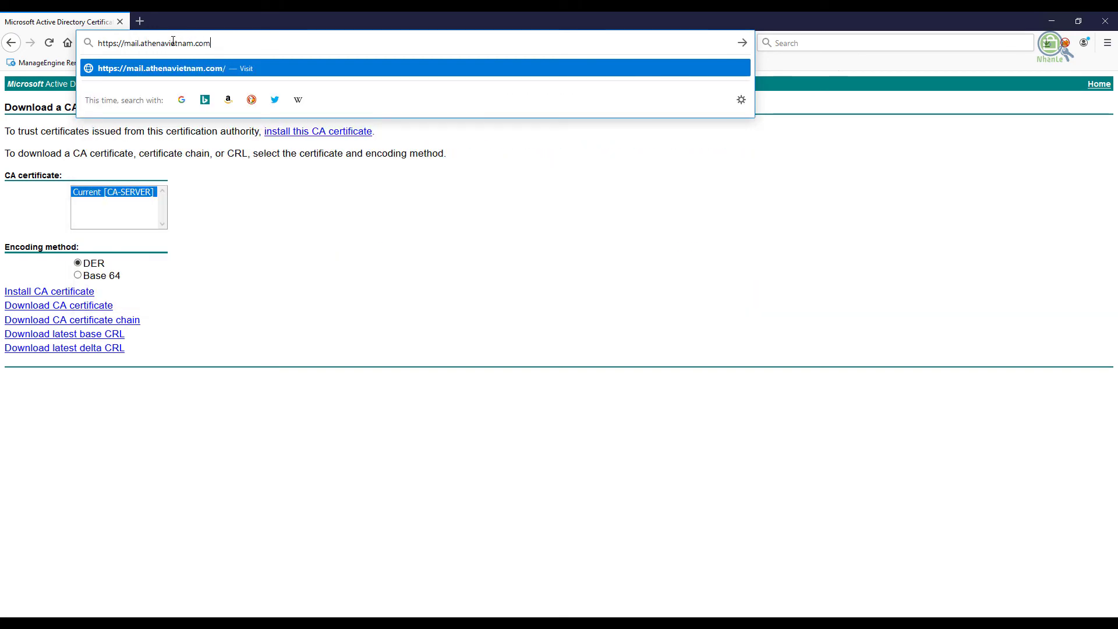
key(Return)
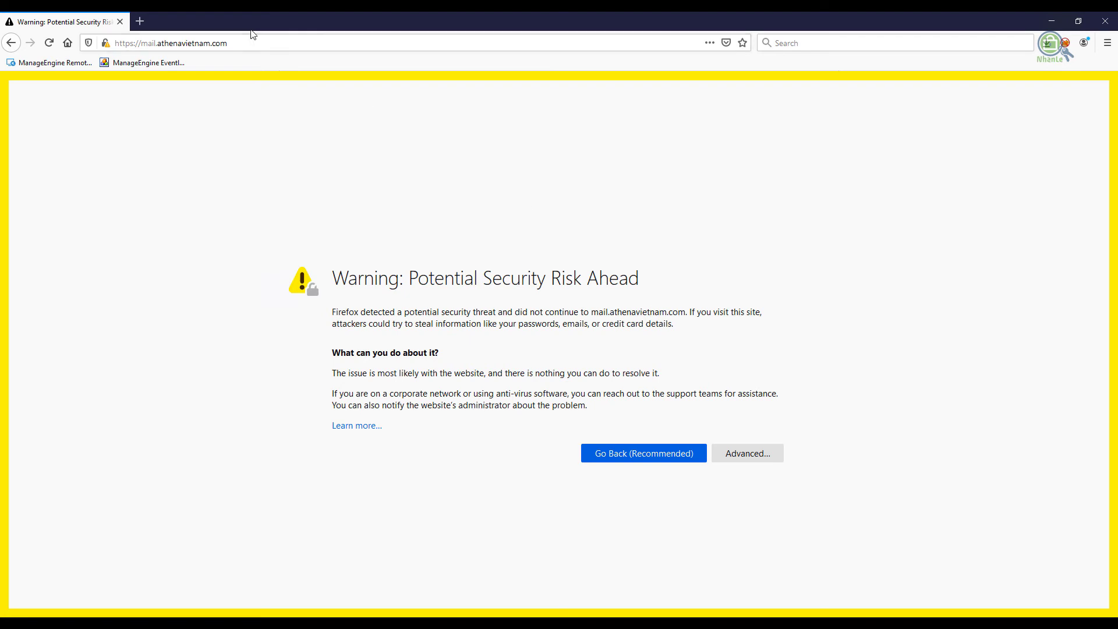
click(293, 47)
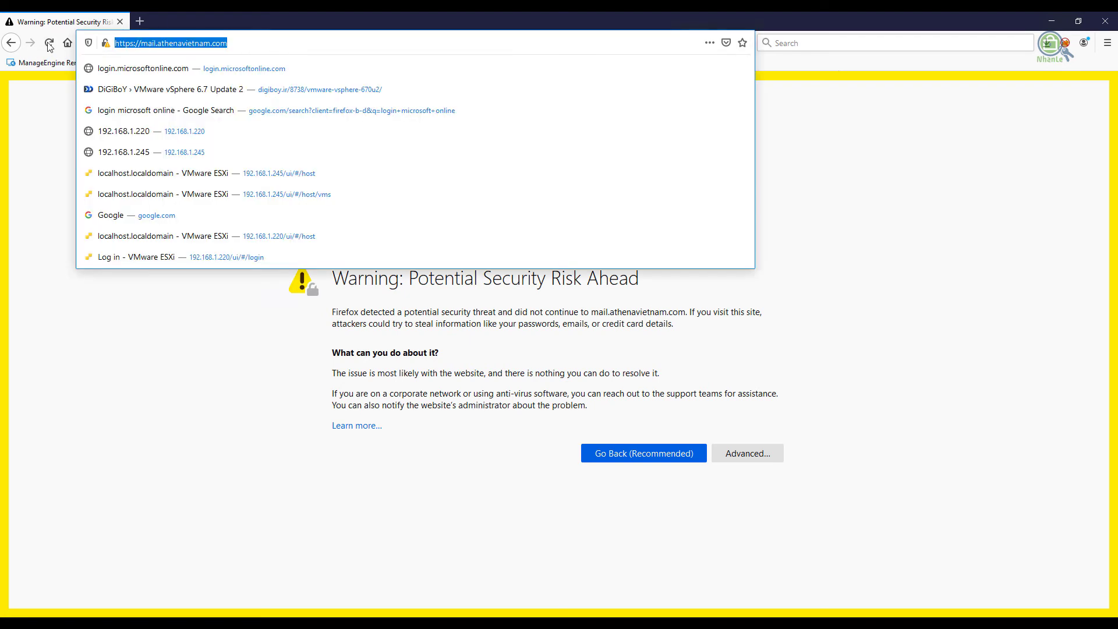
click(131, 326)
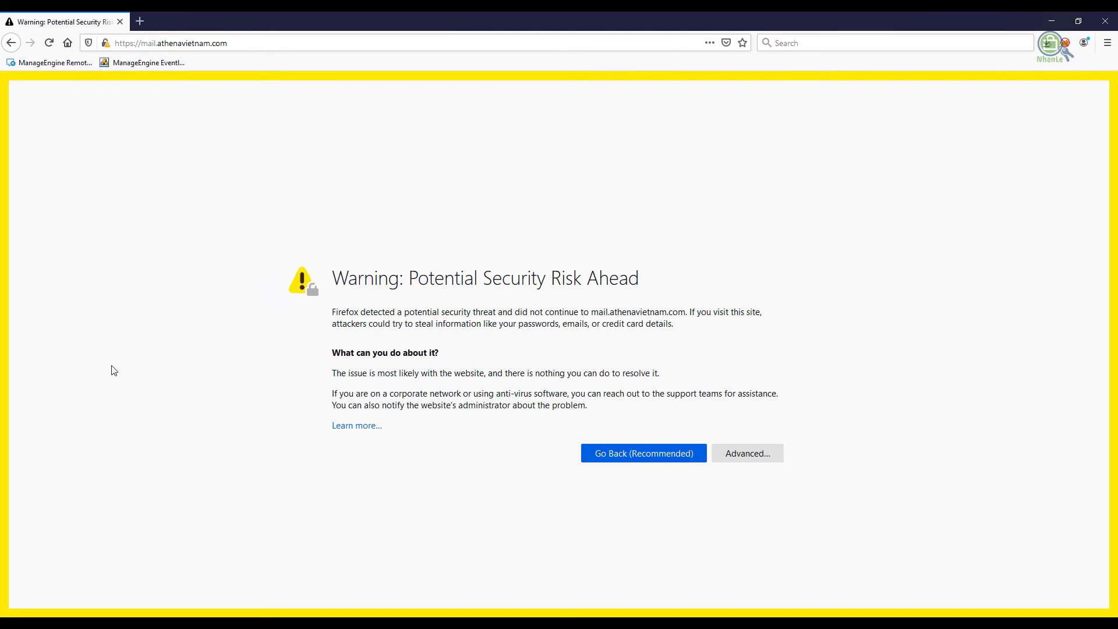
key(alt)
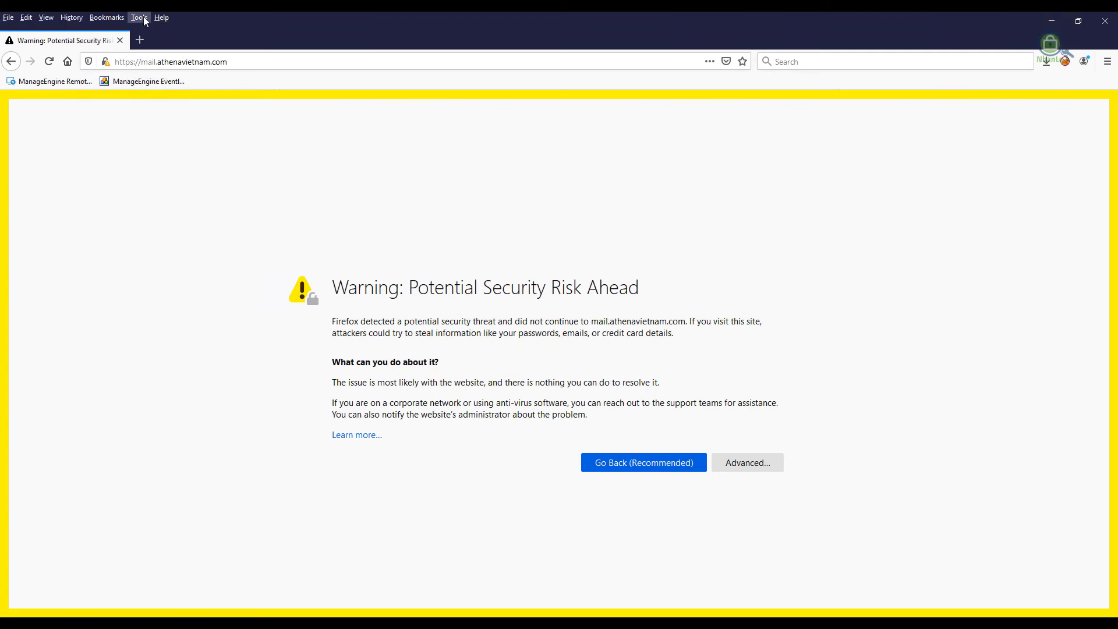
Open Firefox's certificate manager from Options > Privacy & Security
click(139, 18)
click(154, 89)
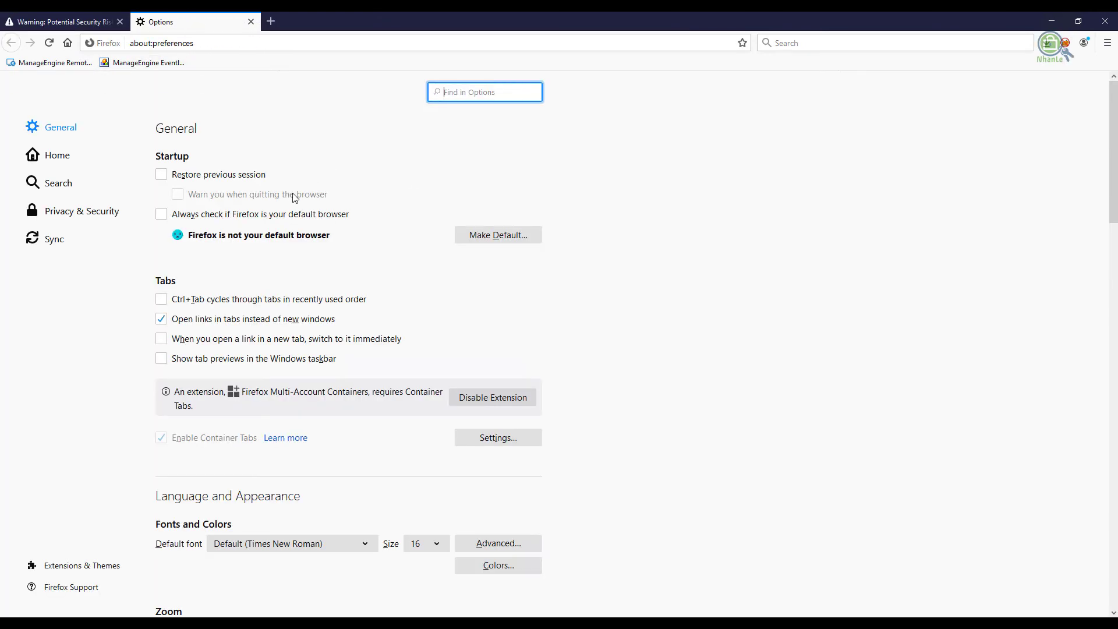
click(75, 213)
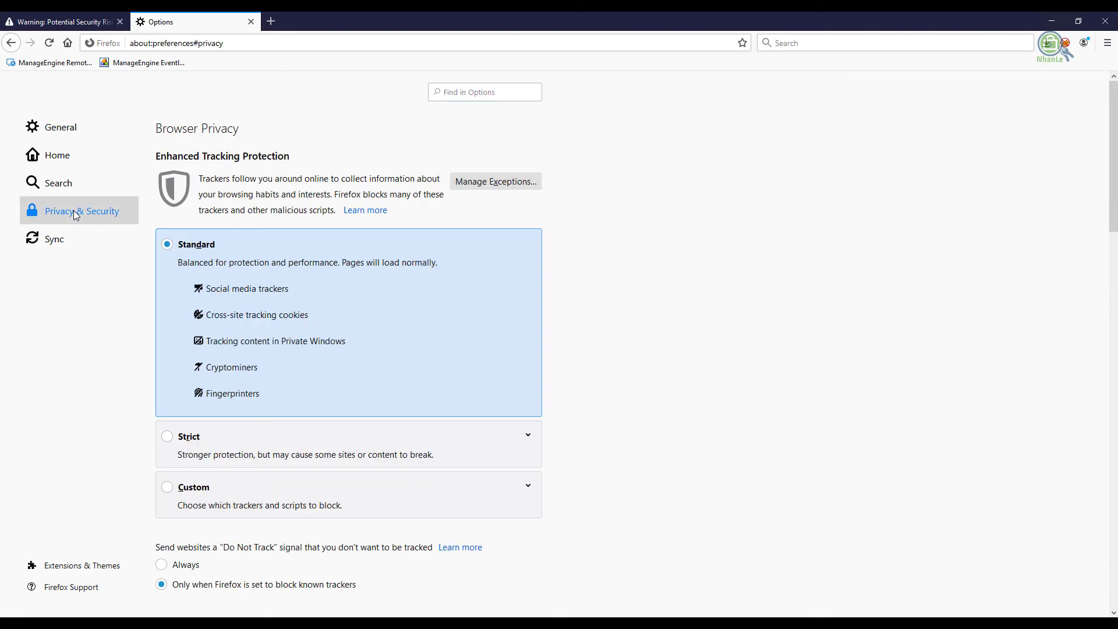
scroll(353, 397, down, 20)
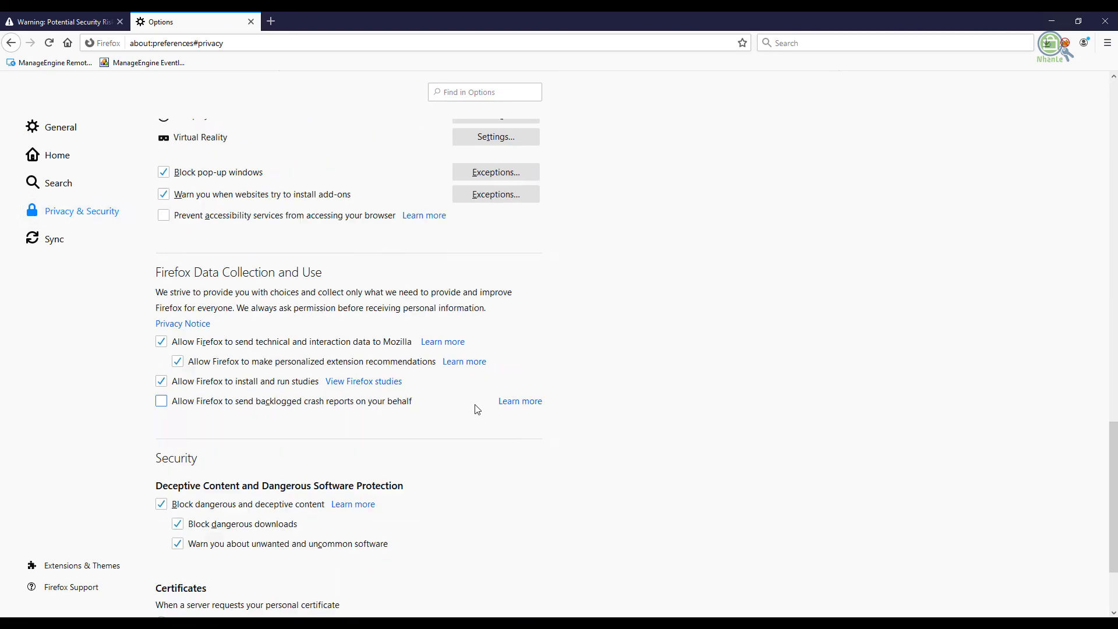
click(504, 543)
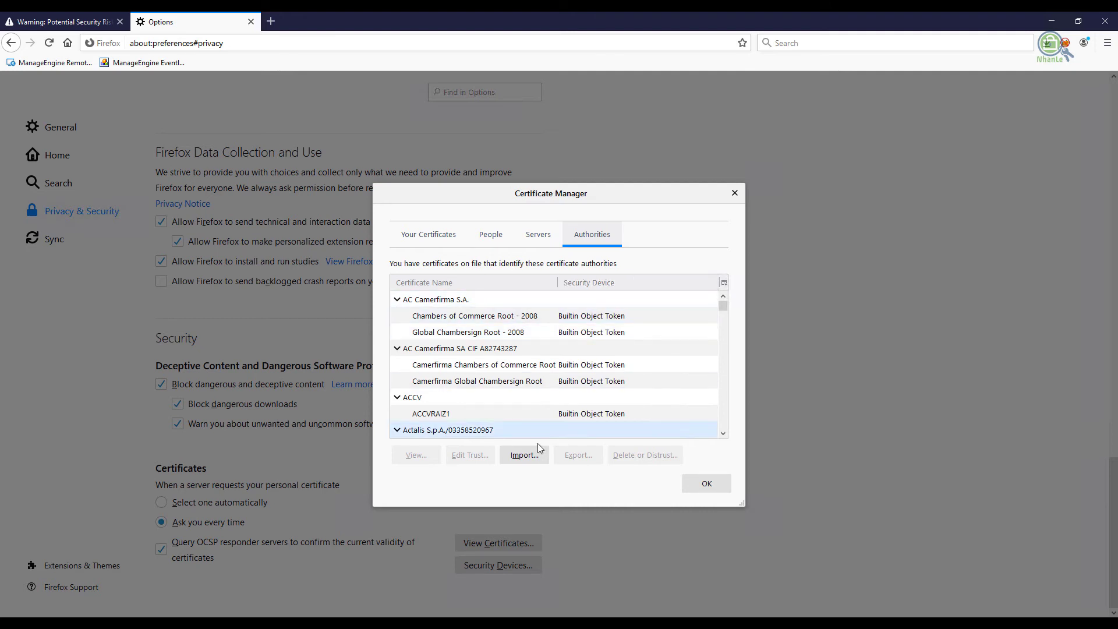
Import certnew.p7b, trusting CA-SERVER for websites and email users, then close Firefox with all its tabs
click(534, 460)
click(150, 145)
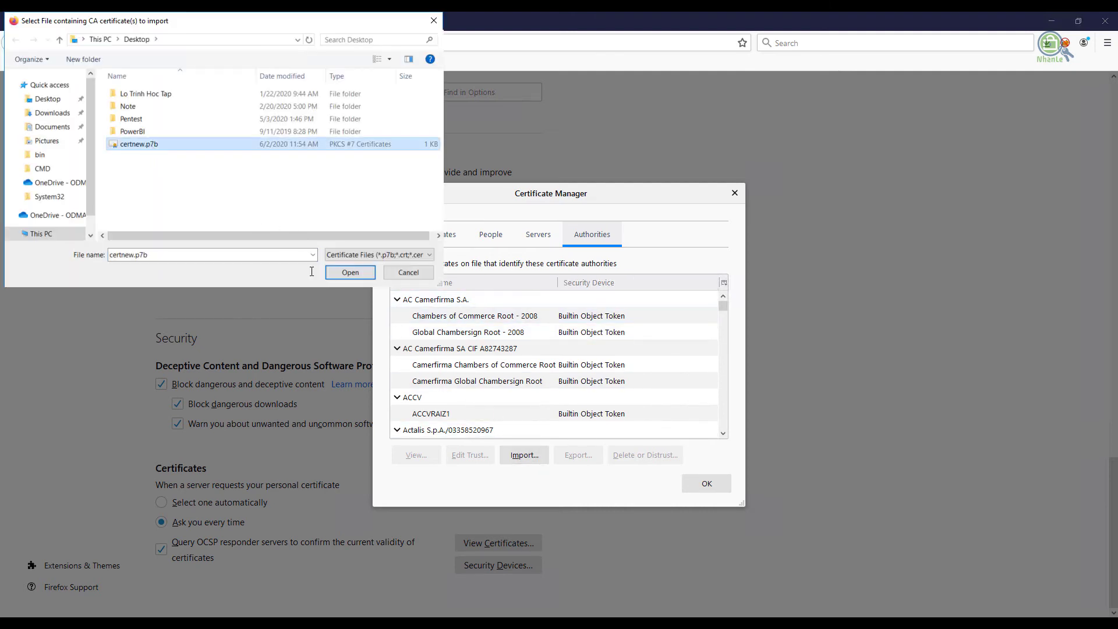
click(350, 272)
click(436, 293)
click(435, 309)
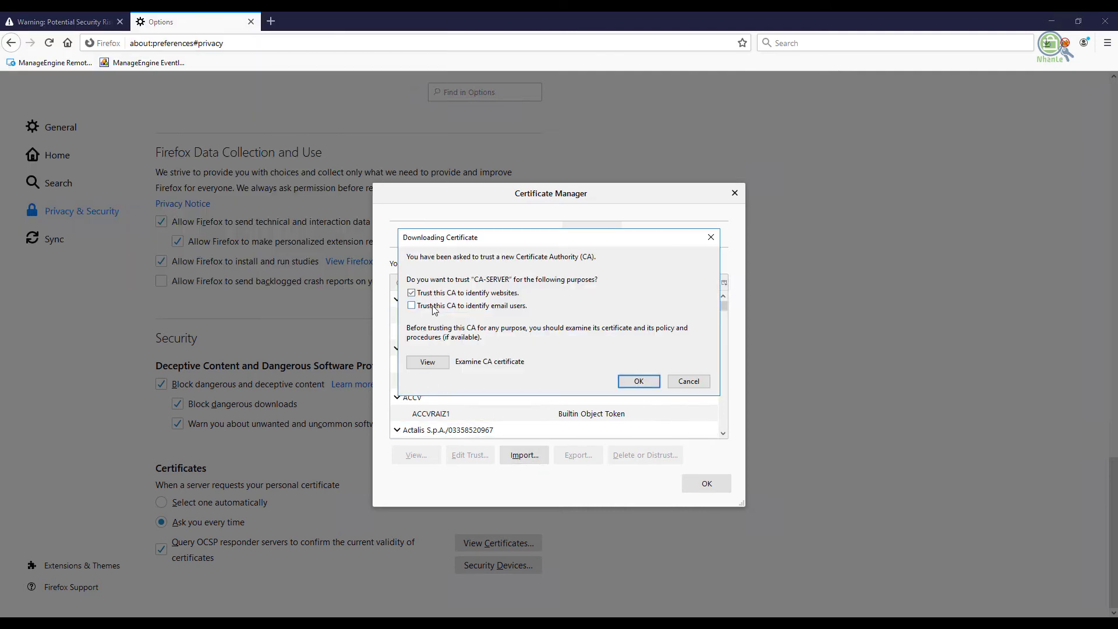
click(628, 385)
click(711, 484)
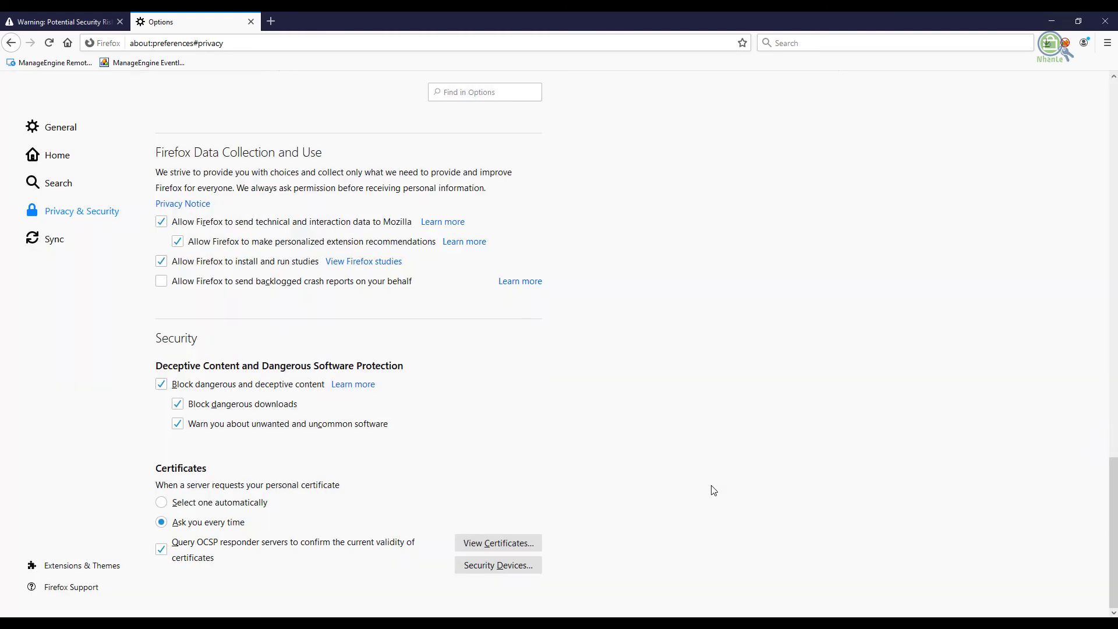
click(1105, 21)
click(547, 342)
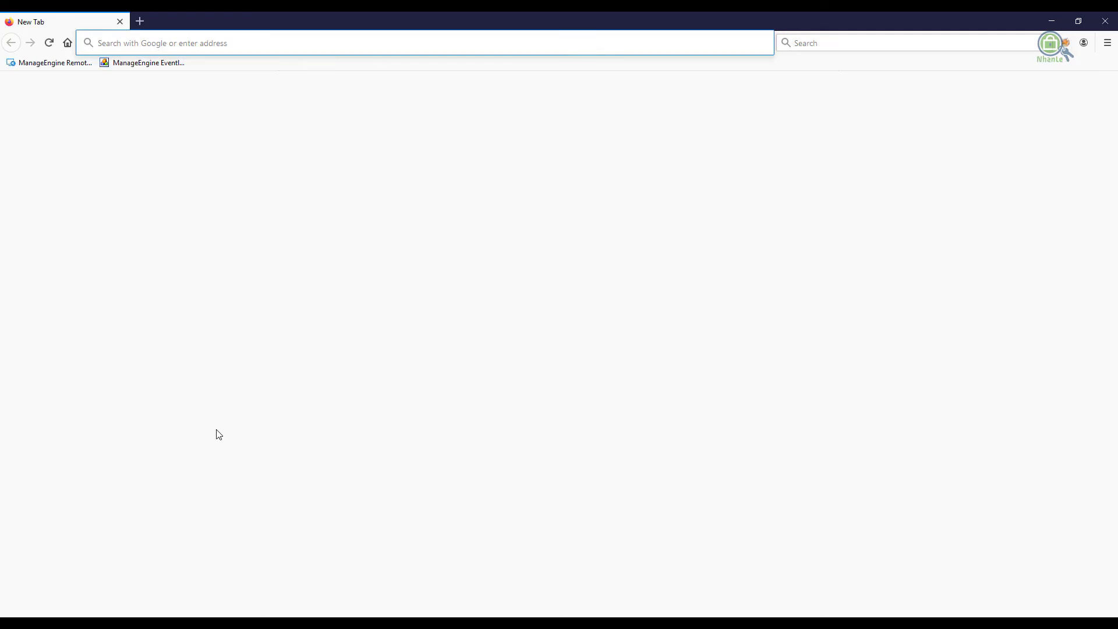
text(https://)
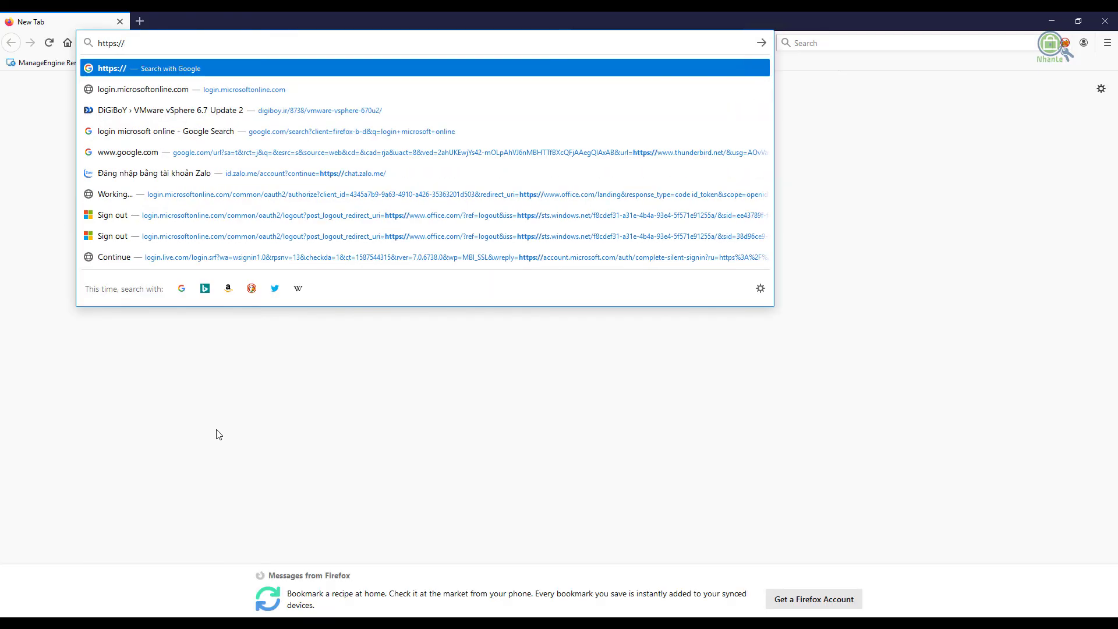
text(mail.at)
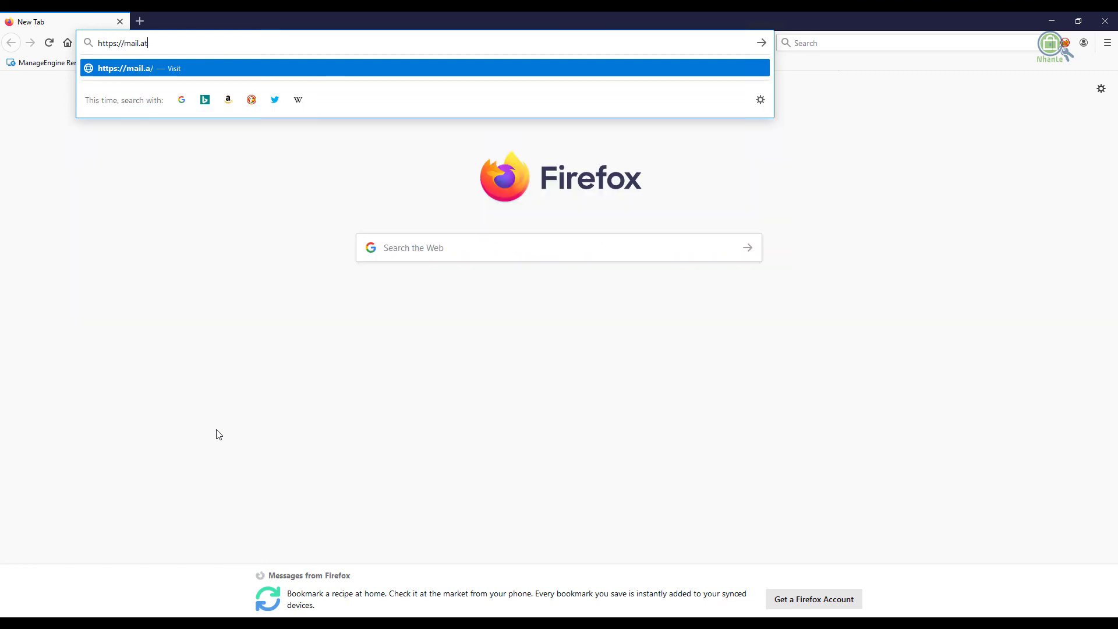
text(henavietnam.com)
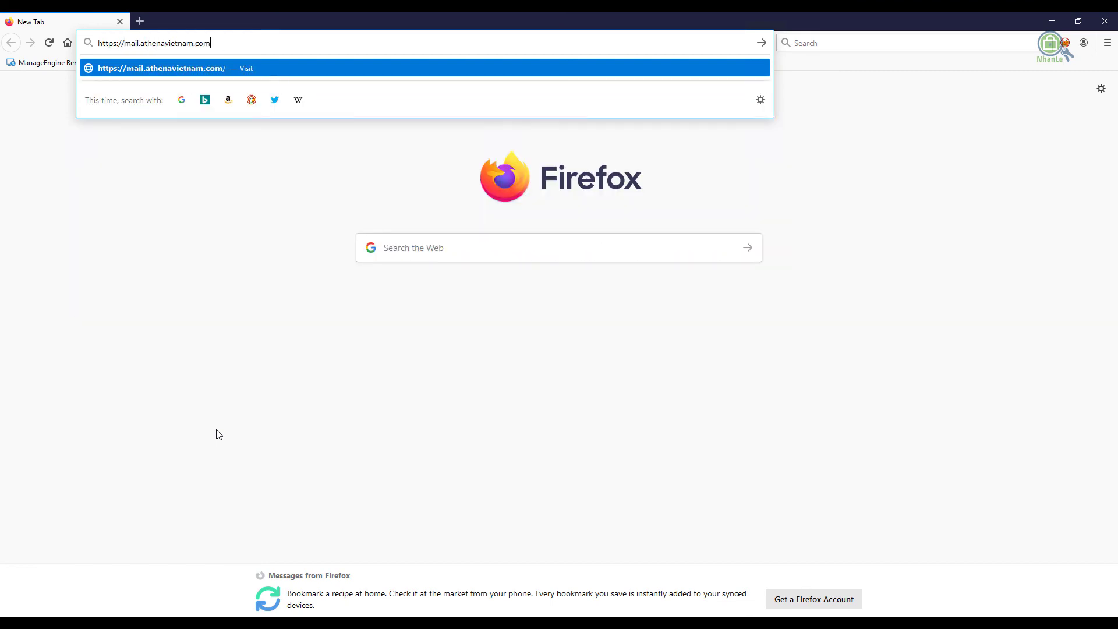
key(Return)
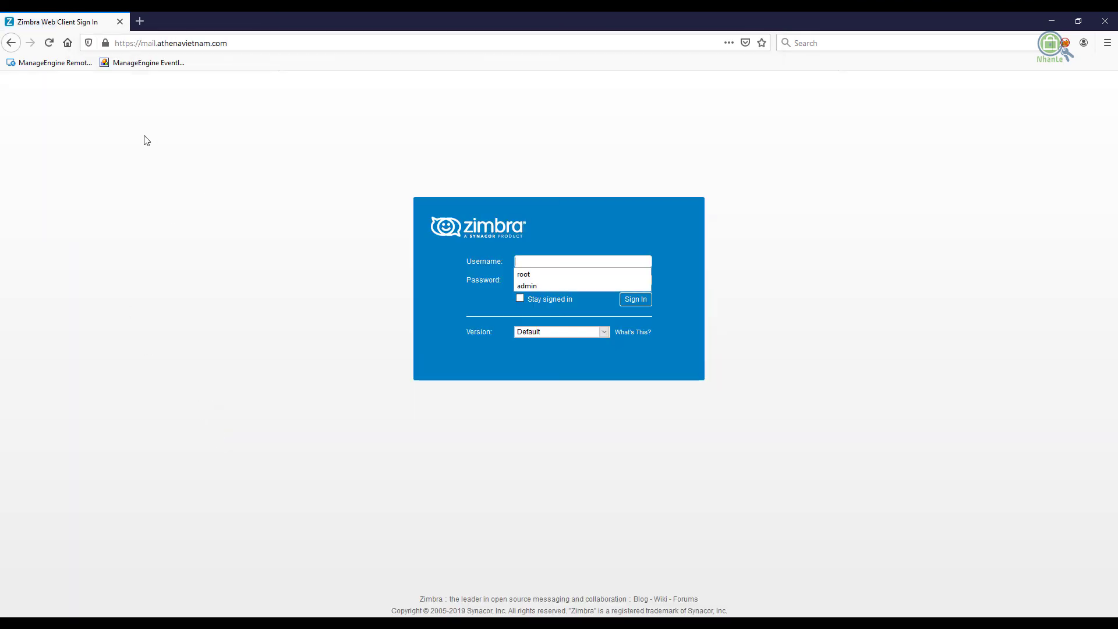
click(105, 43)
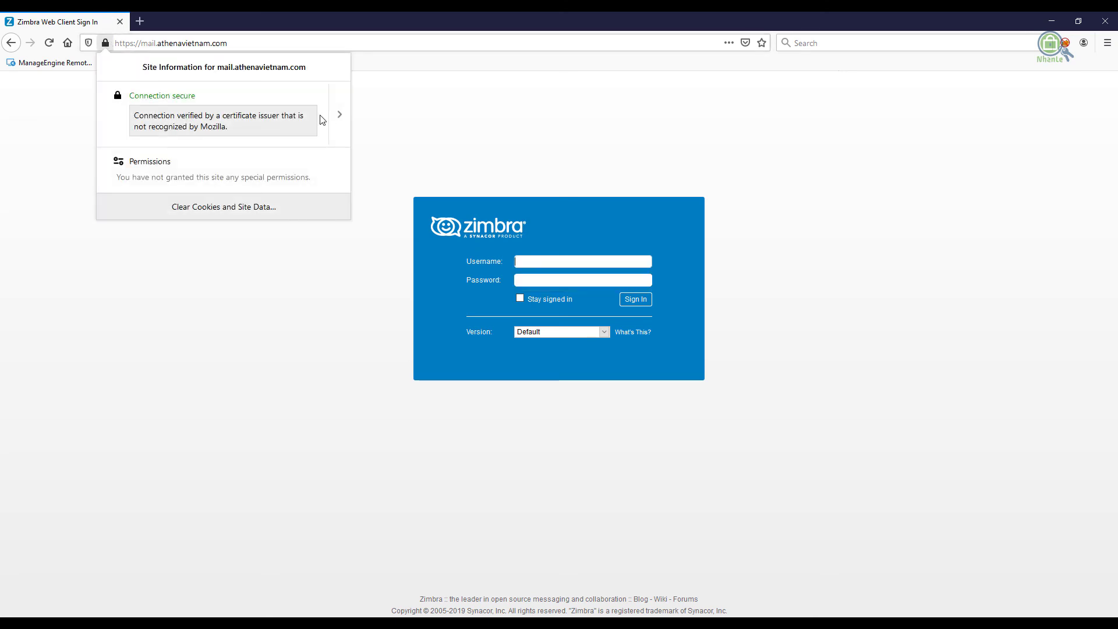
click(346, 141)
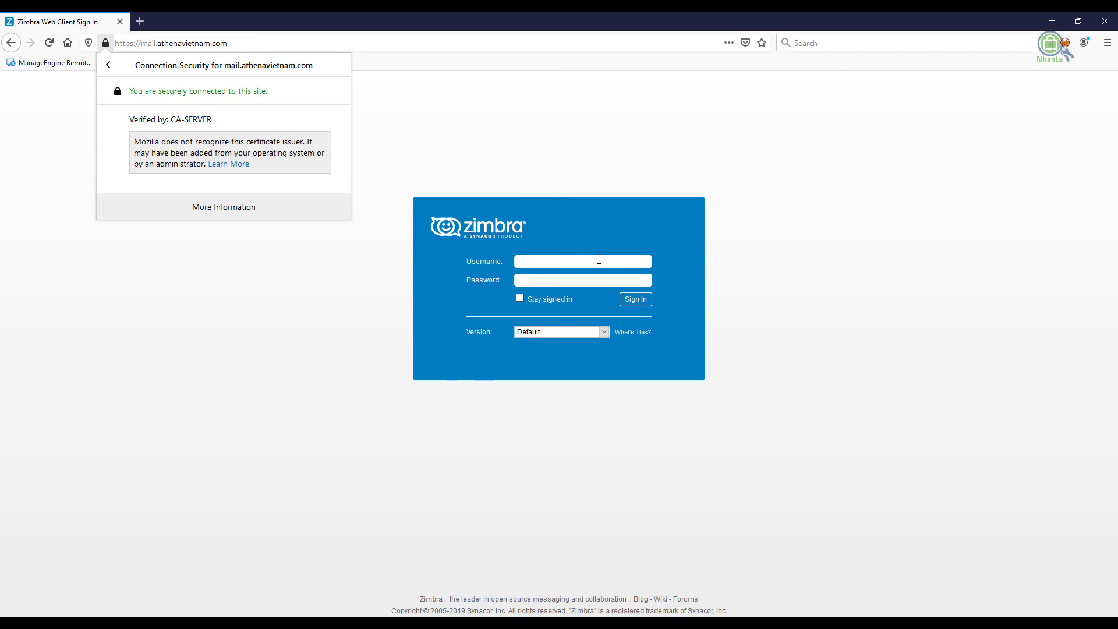
Enter the admin account's e-mail address as the Zimbra username
click(594, 262)
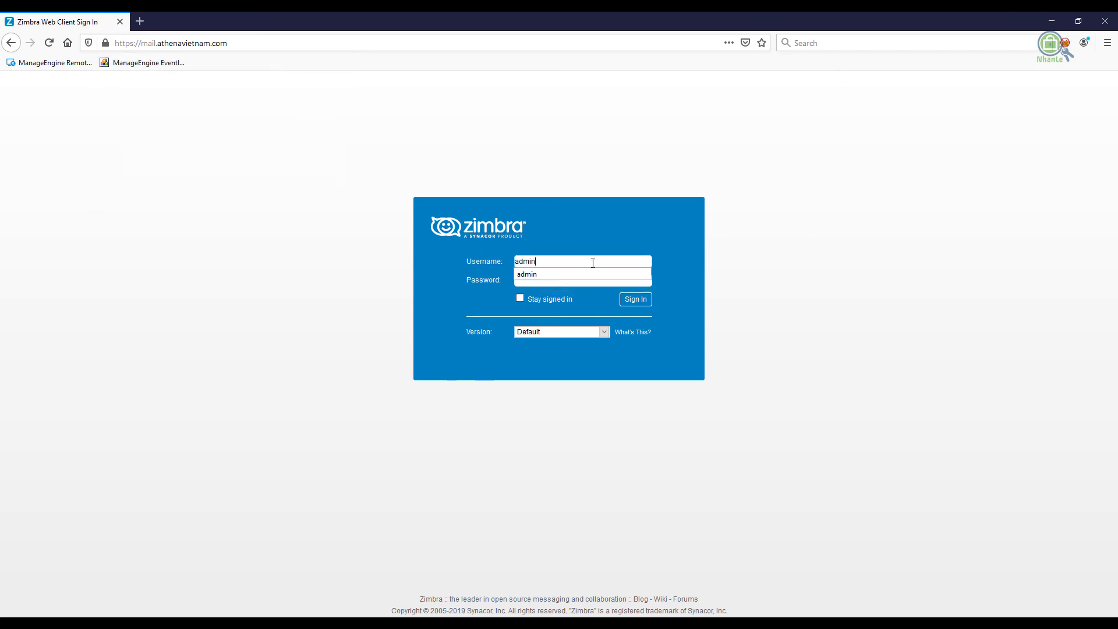
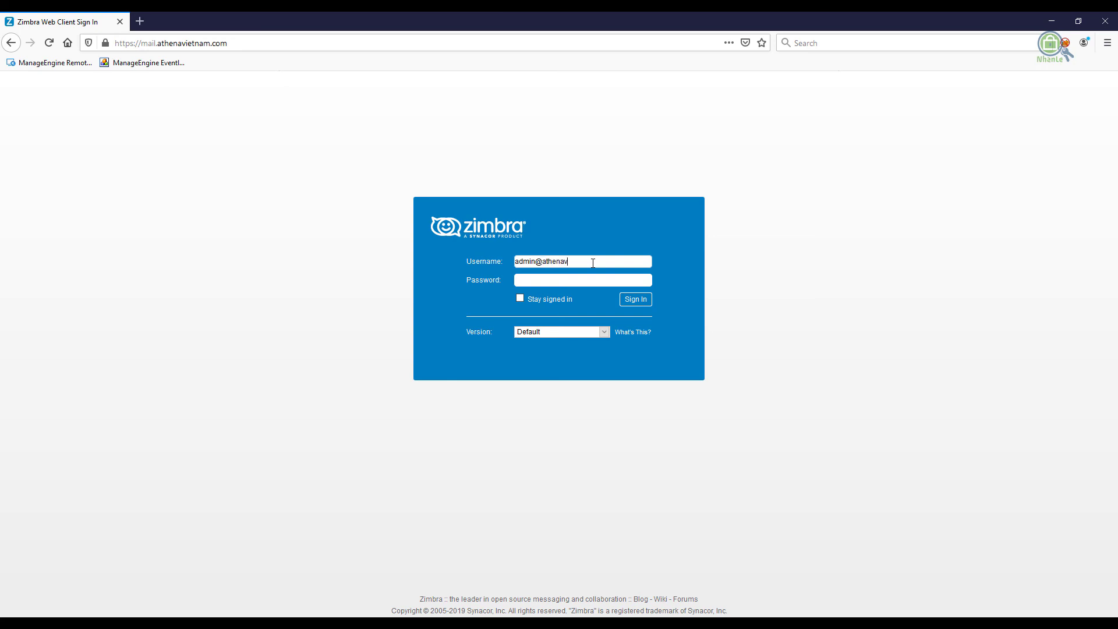
key(Tab)
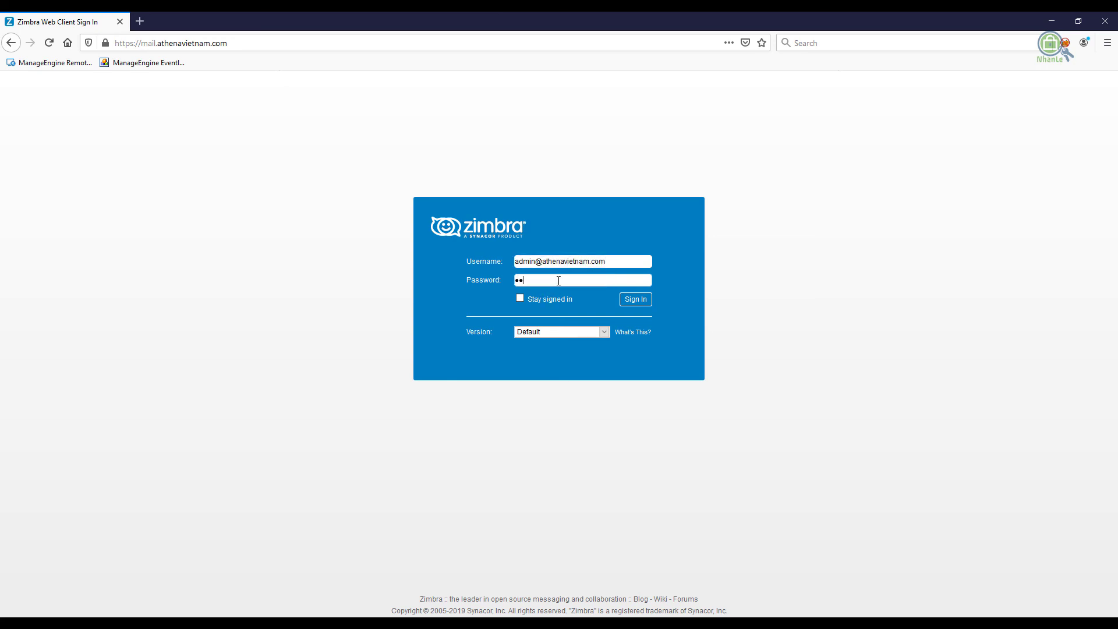
Try the admin sign-in, dismiss Firefox's save-login prompt, and reload the Zimbra sign-in page
click(635, 300)
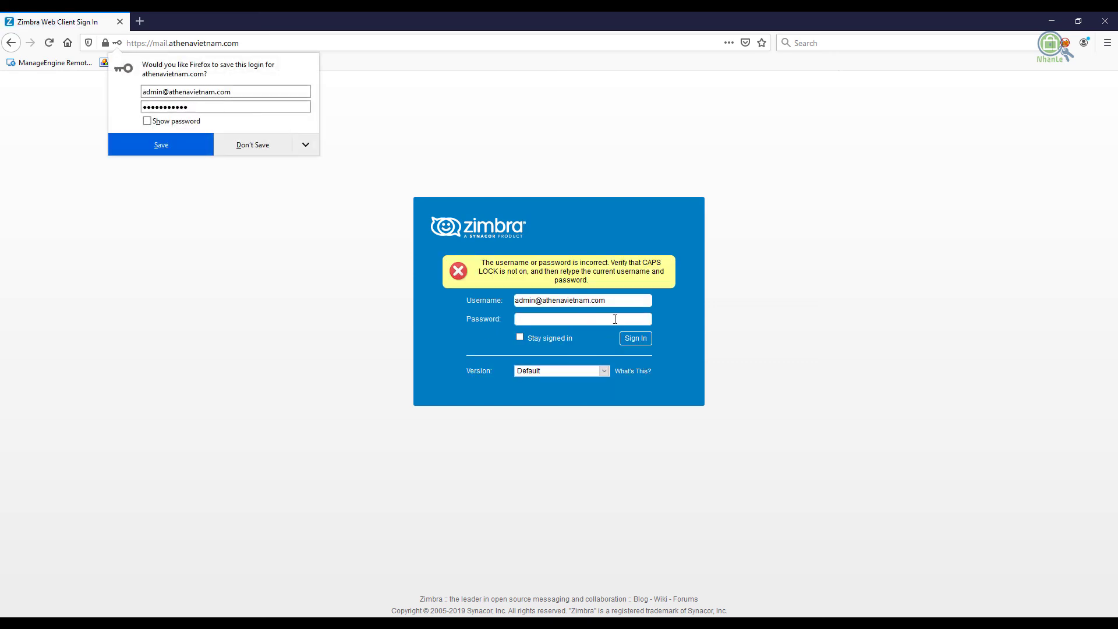
click(615, 319)
click(579, 316)
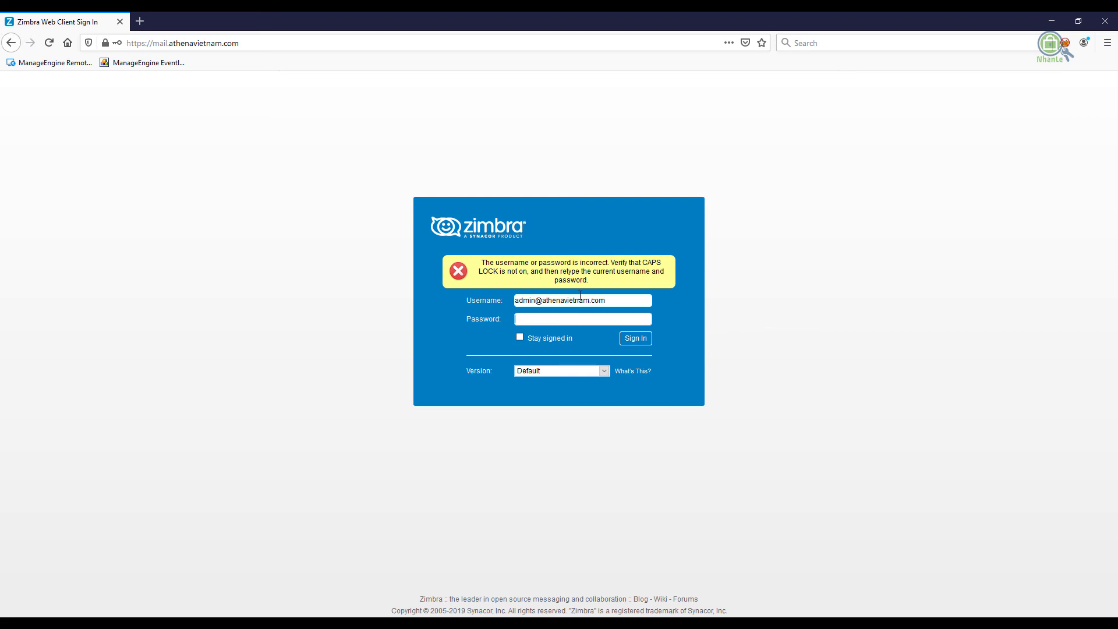
triple_click(610, 300)
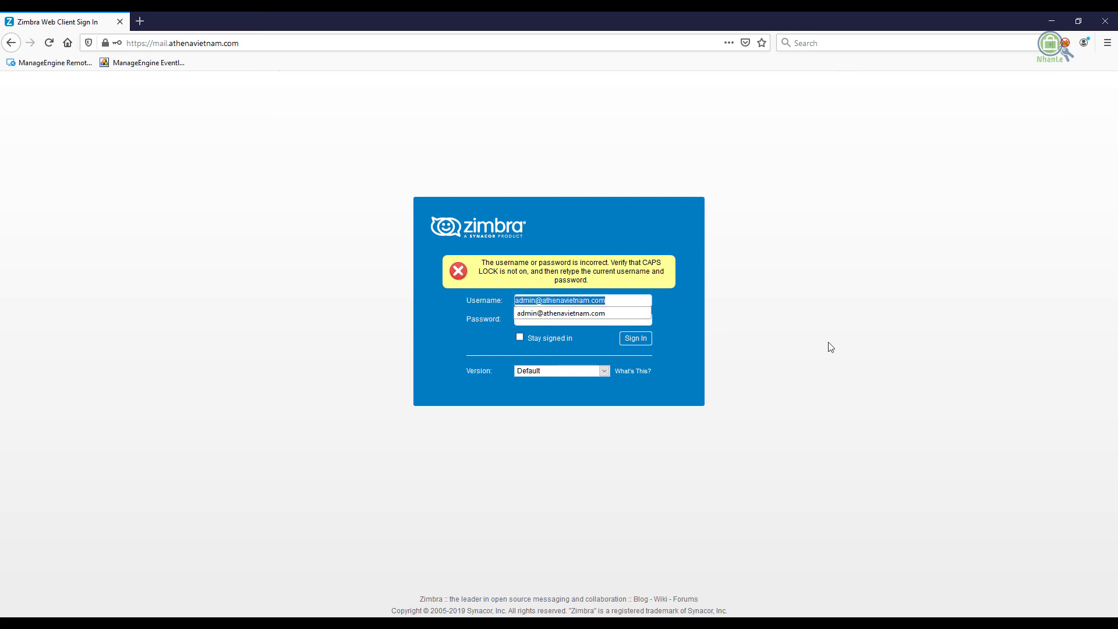
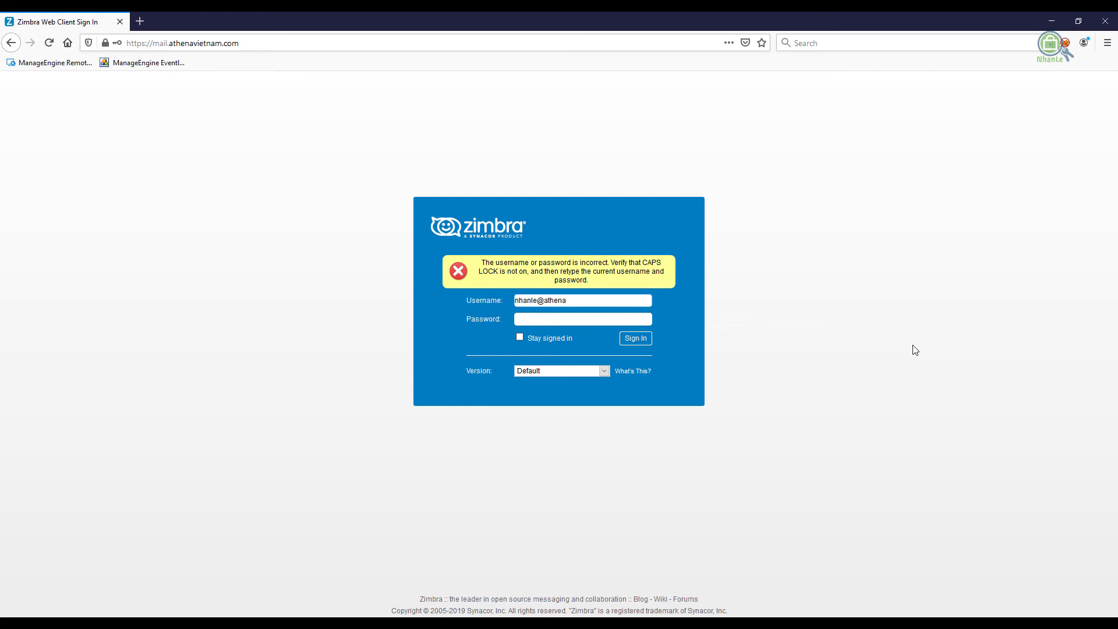
click(436, 42)
key(Return)
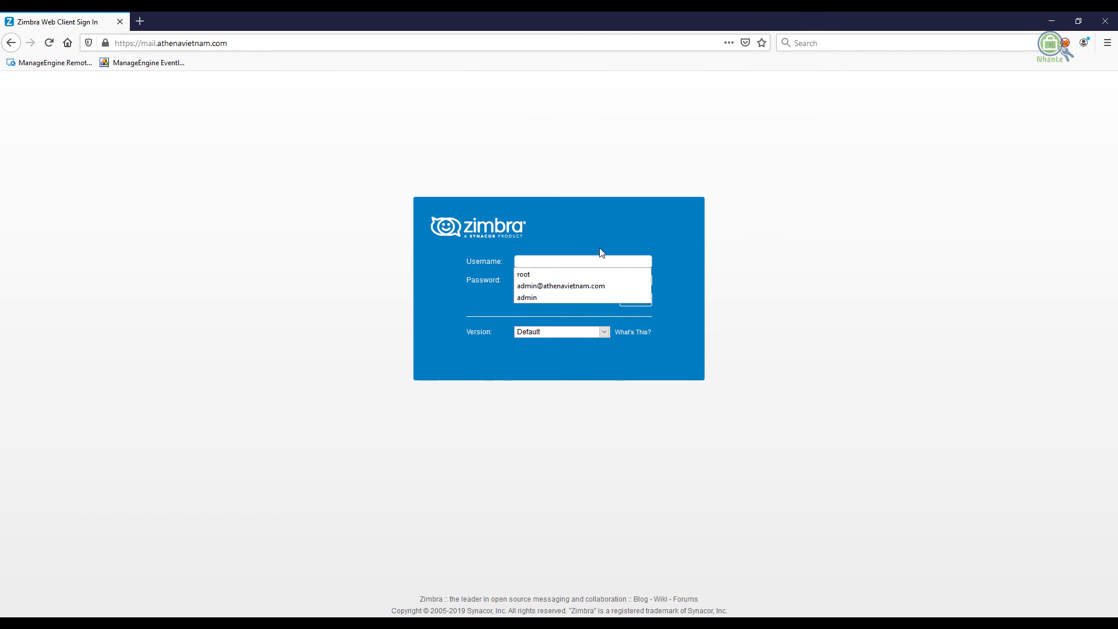
click(601, 250)
click(250, 21)
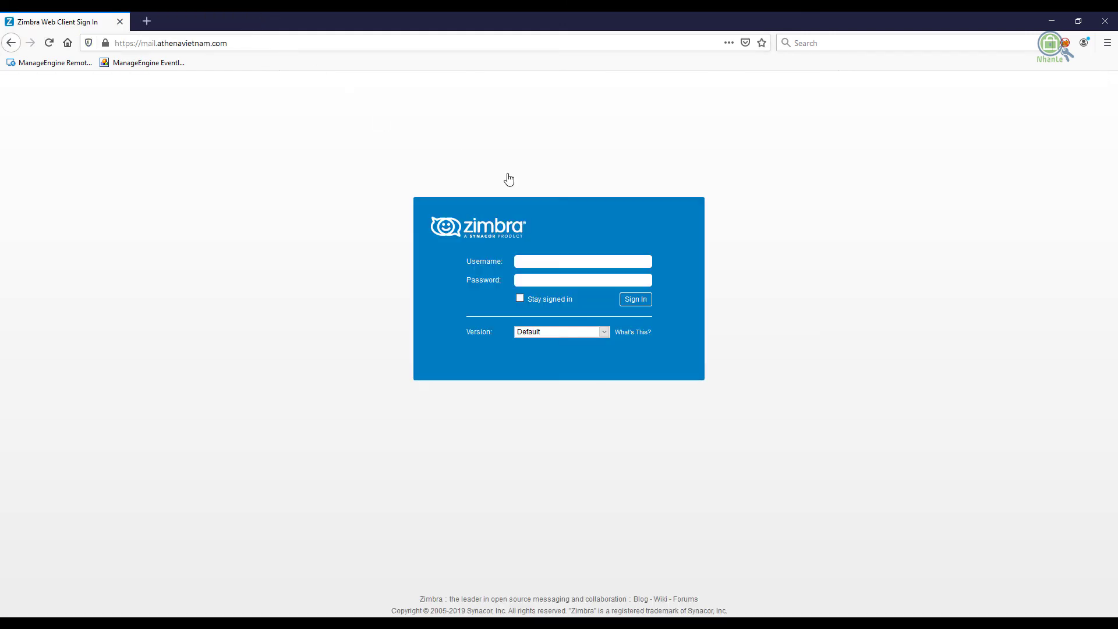
Sign in to Zimbra with the user's own e-mail address and password
click(575, 260)
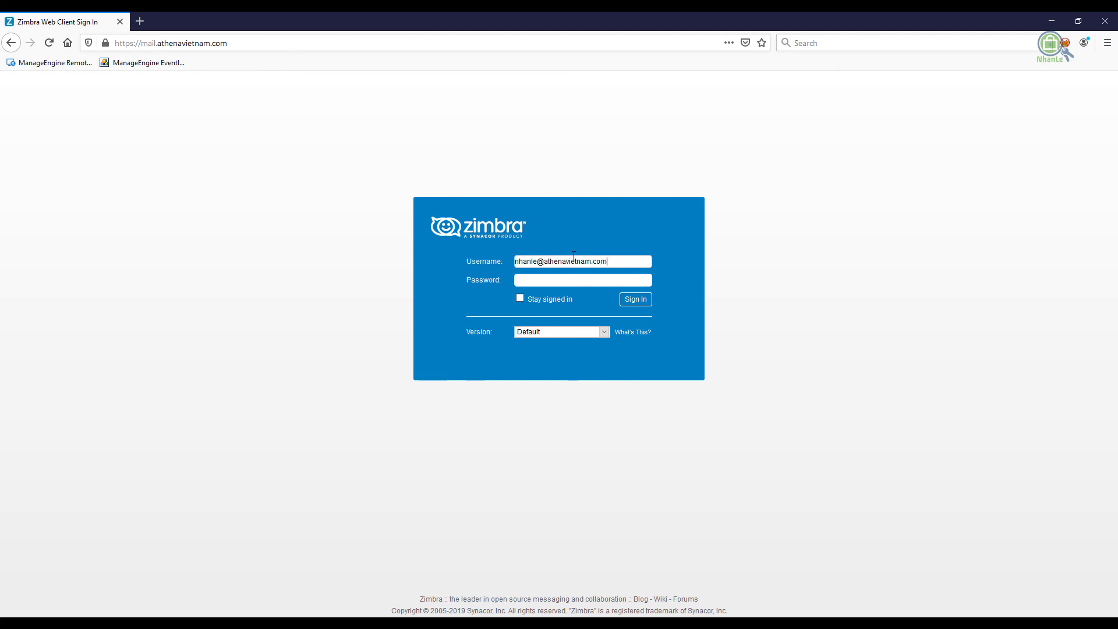
key(Tab)
text(•)
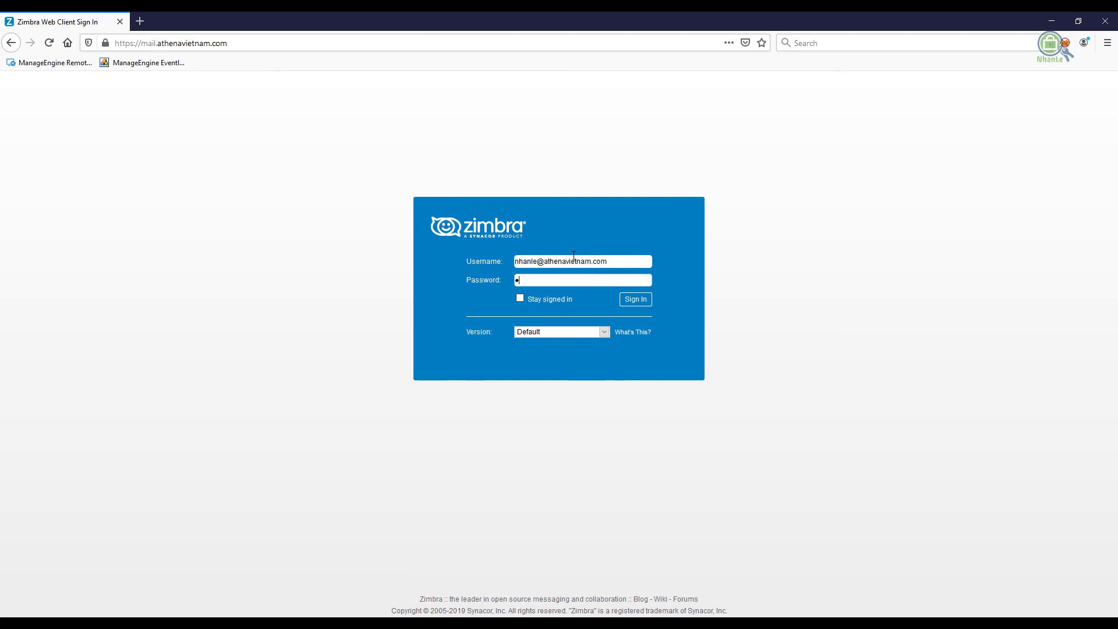
text(••••••••••)
key(Return)
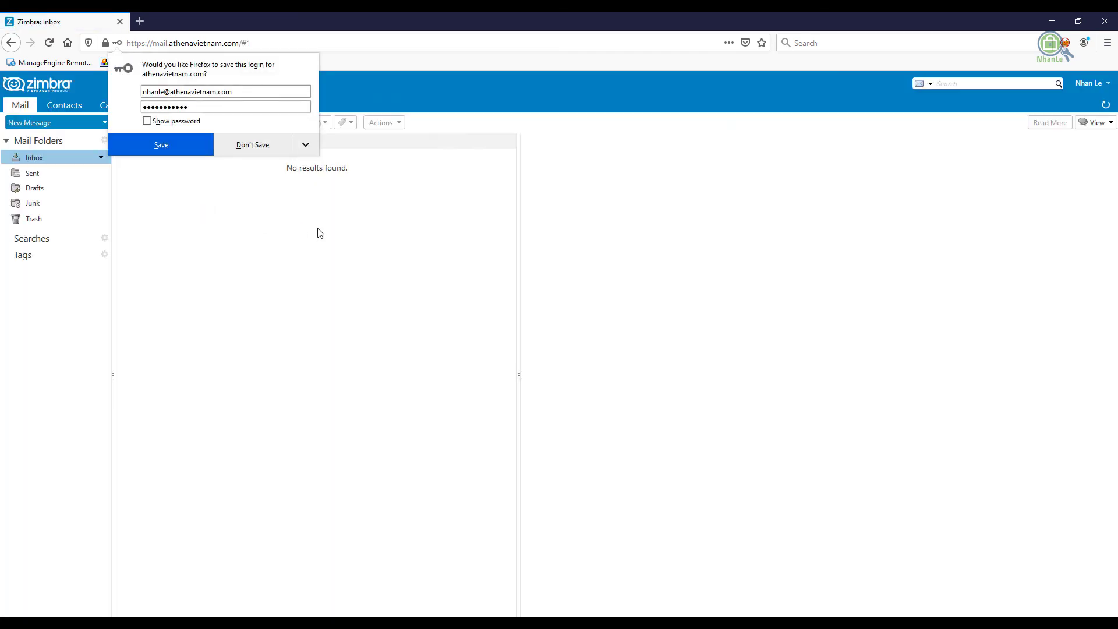
Decline saving the login and address a new message to the user and the admin account
click(268, 146)
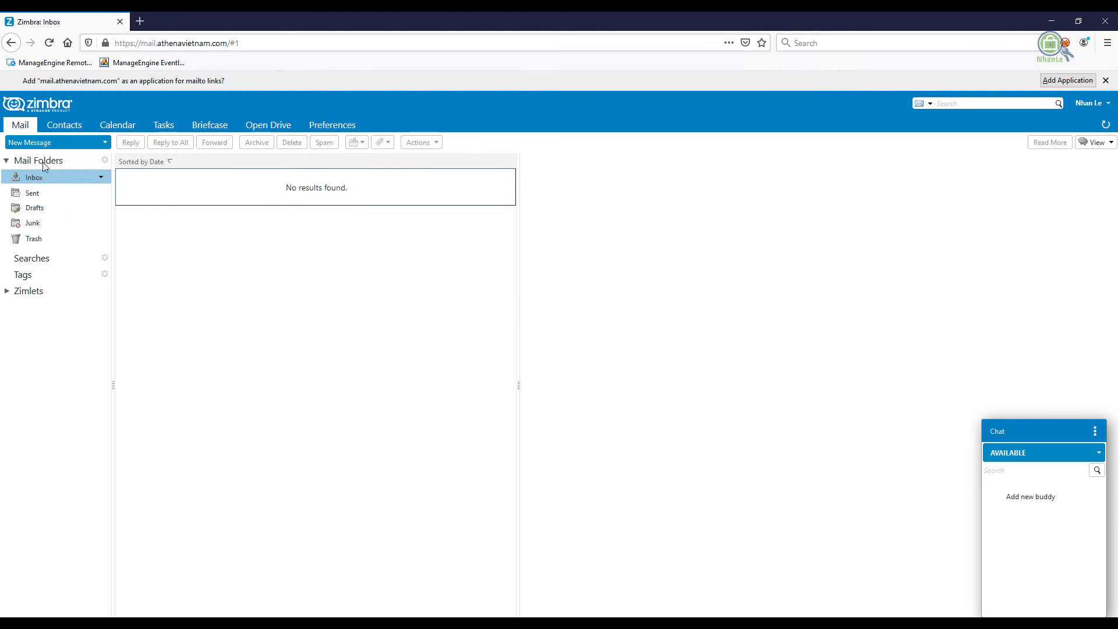
click(41, 142)
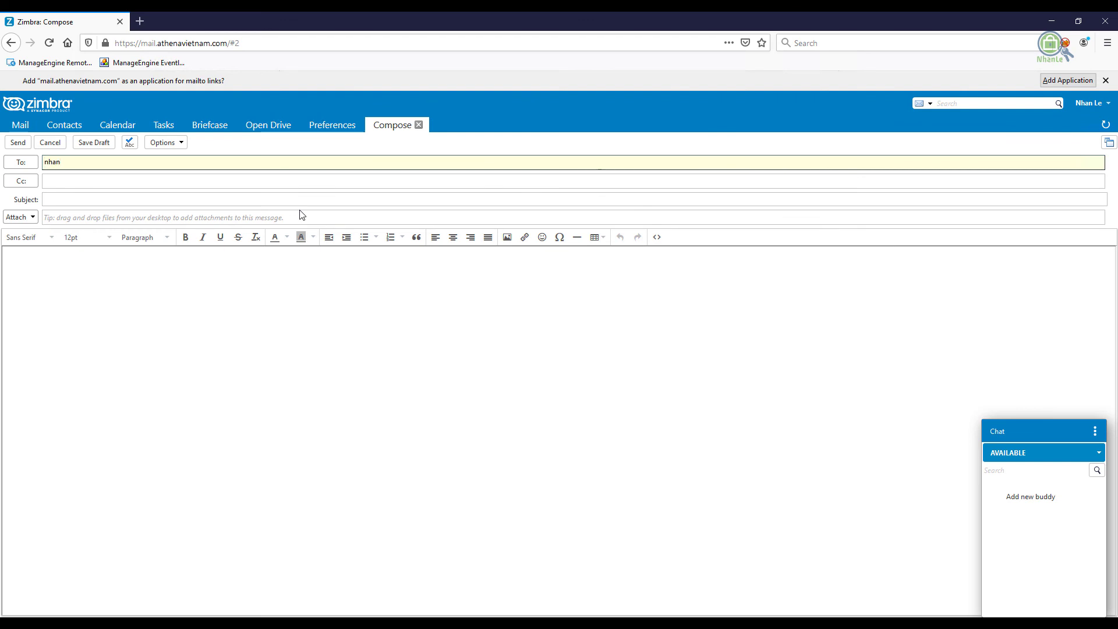
click(133, 175)
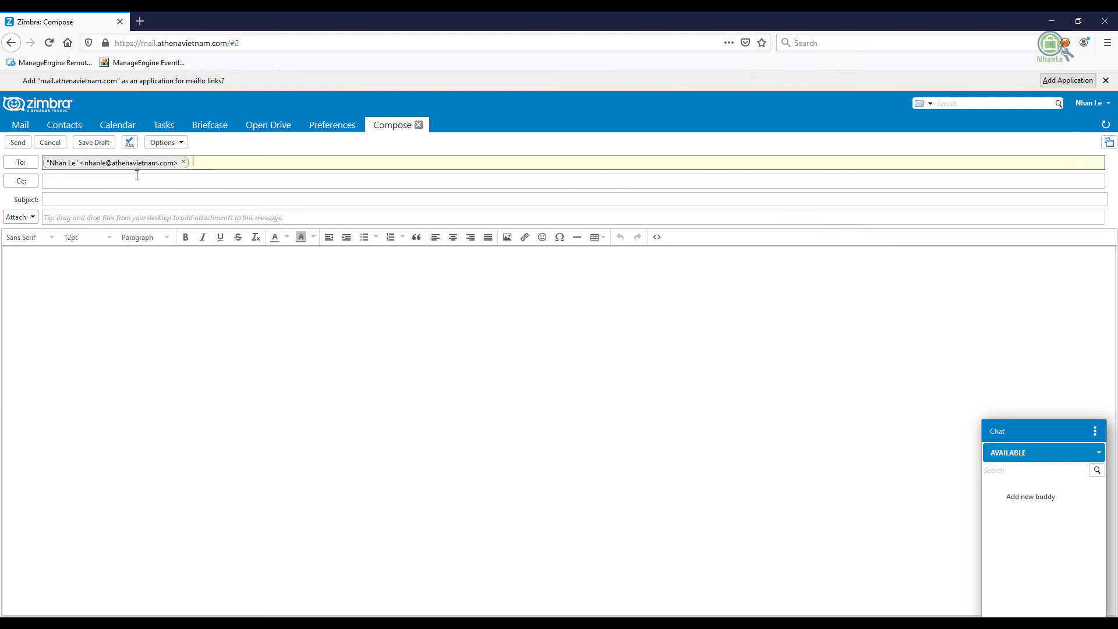
text(admin@)
click(233, 176)
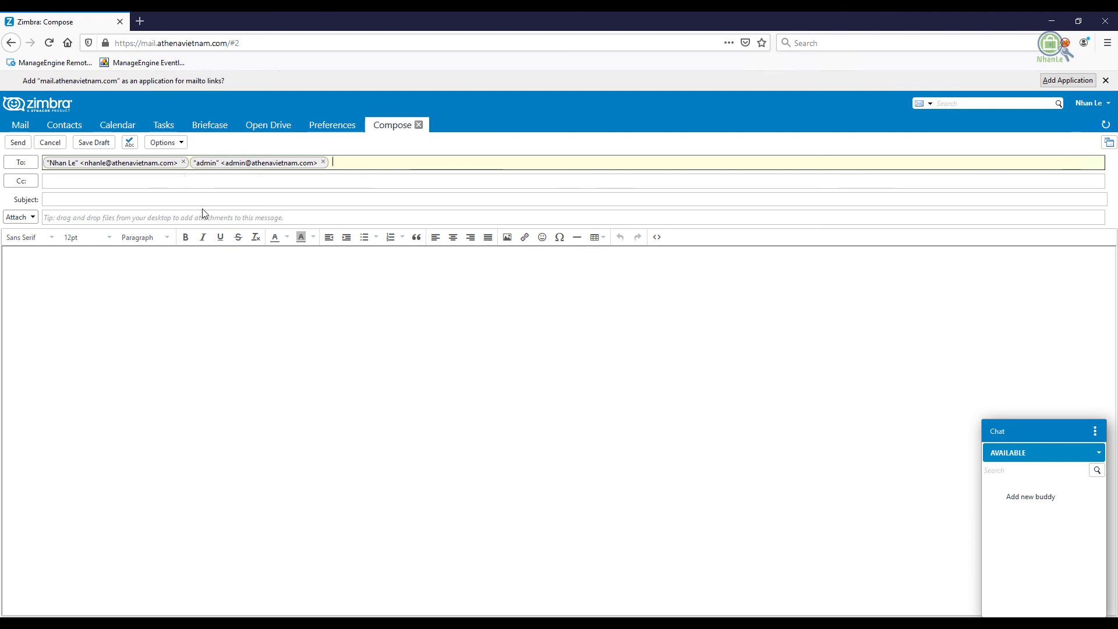
Send it with subject 'Test From Webmail', that text repeated in the body, plus 'Thanks.'
click(92, 200)
text(Test)
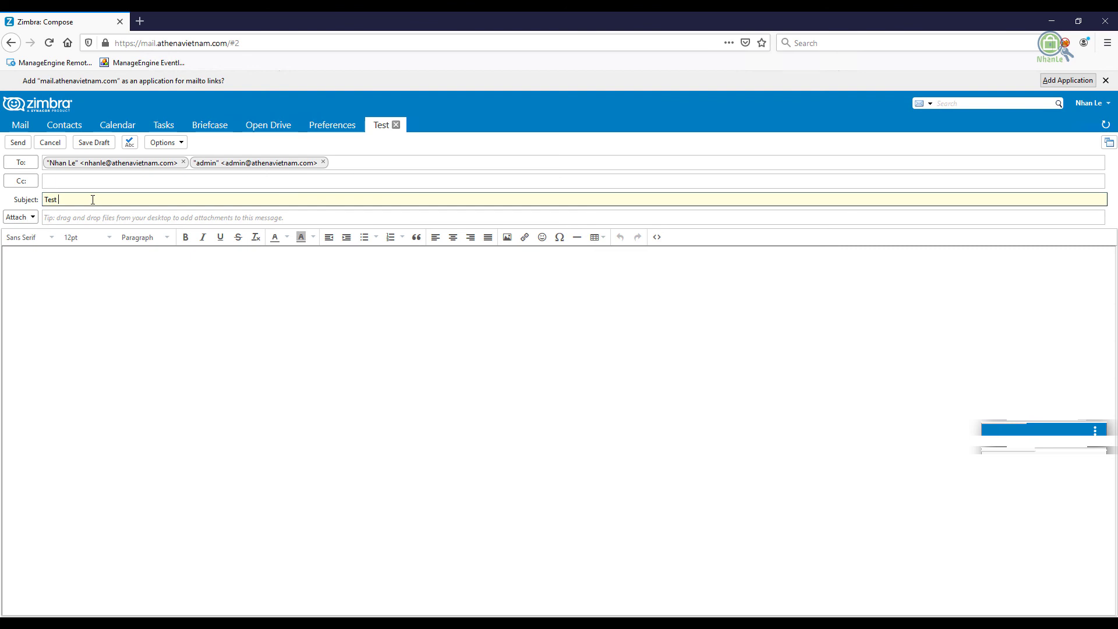
text( Form)
key(BackSpace)
key(BackSpace)
text(rom Webmail)
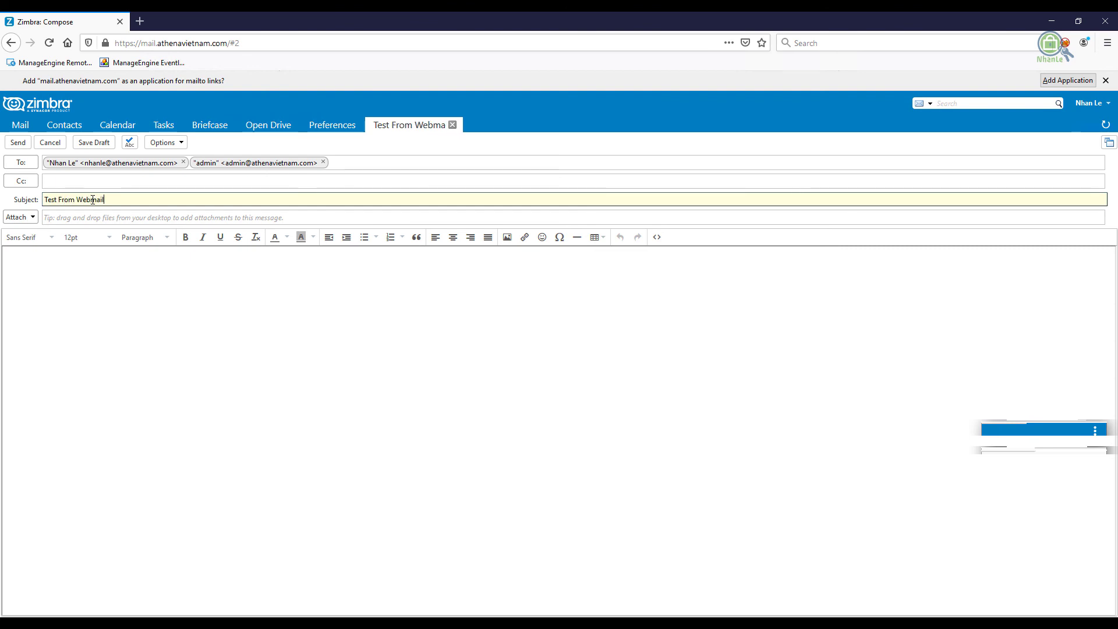
drag(124, 202, 1, 186)
key(ctrl+c)
click(99, 293)
key(ctrl+v)
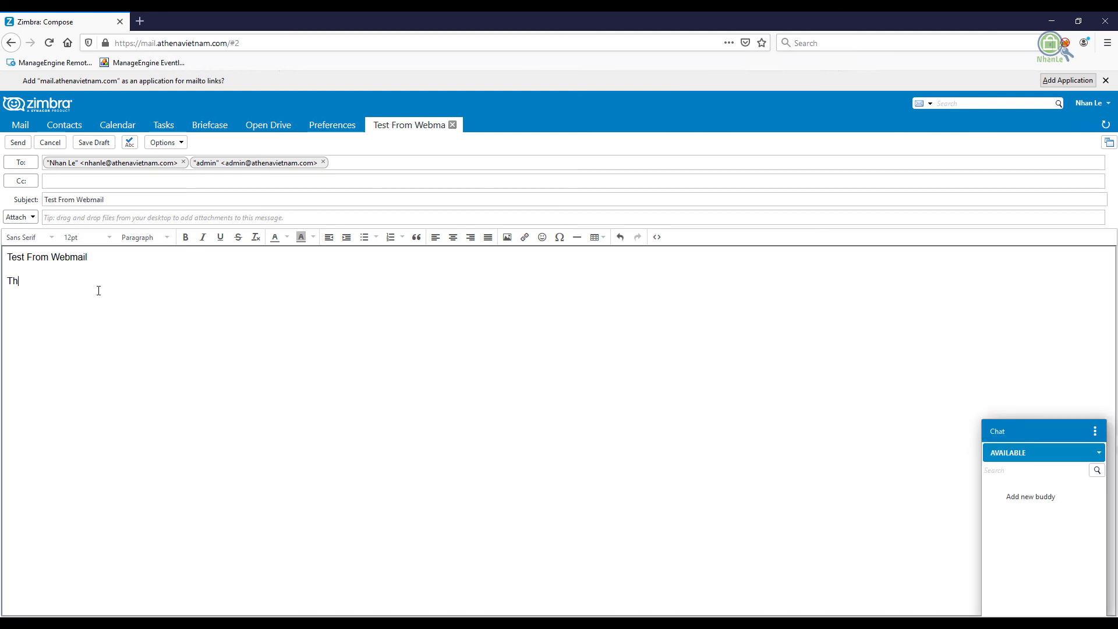
text(Thanks.)
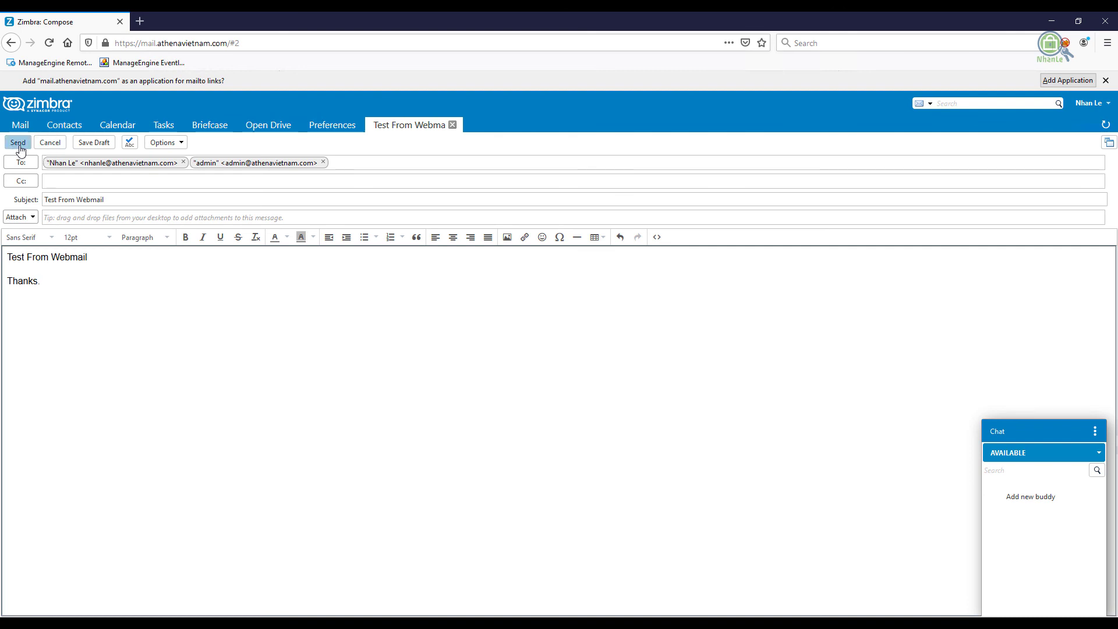
click(19, 144)
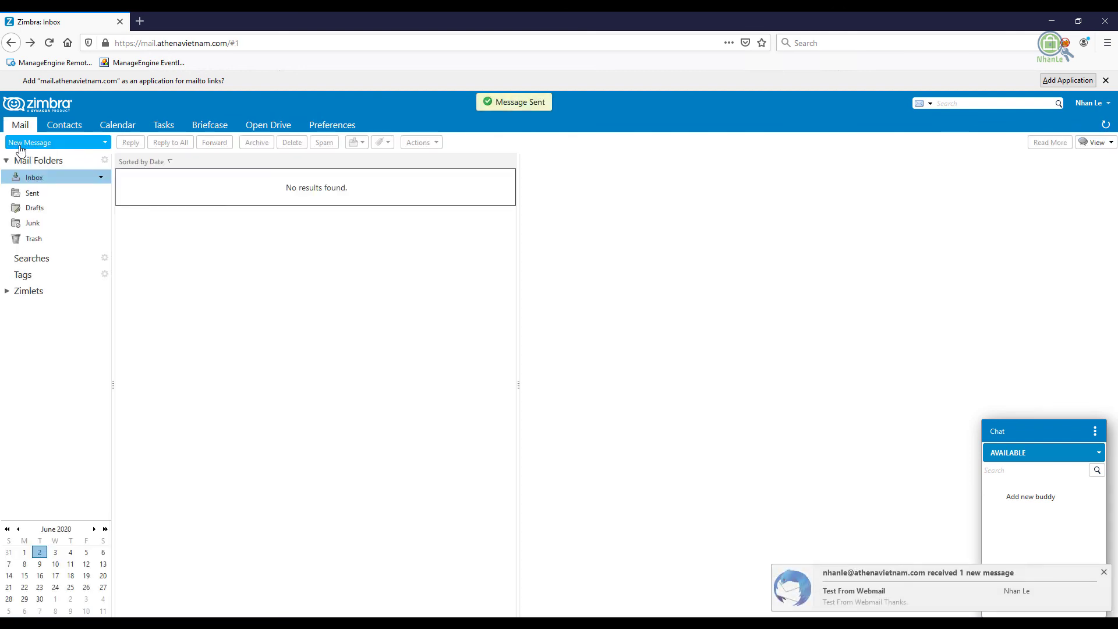
In Thunderbird's Inbox, open the received 'Test From Webmail' message, then return to Firefox
key(alt+Tab)
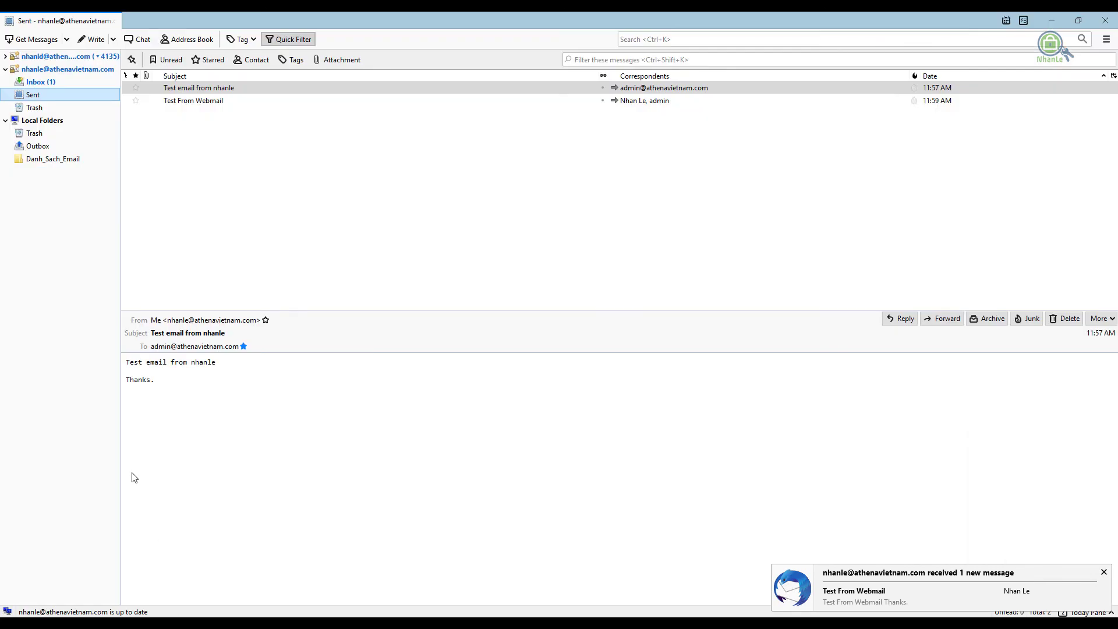
click(50, 83)
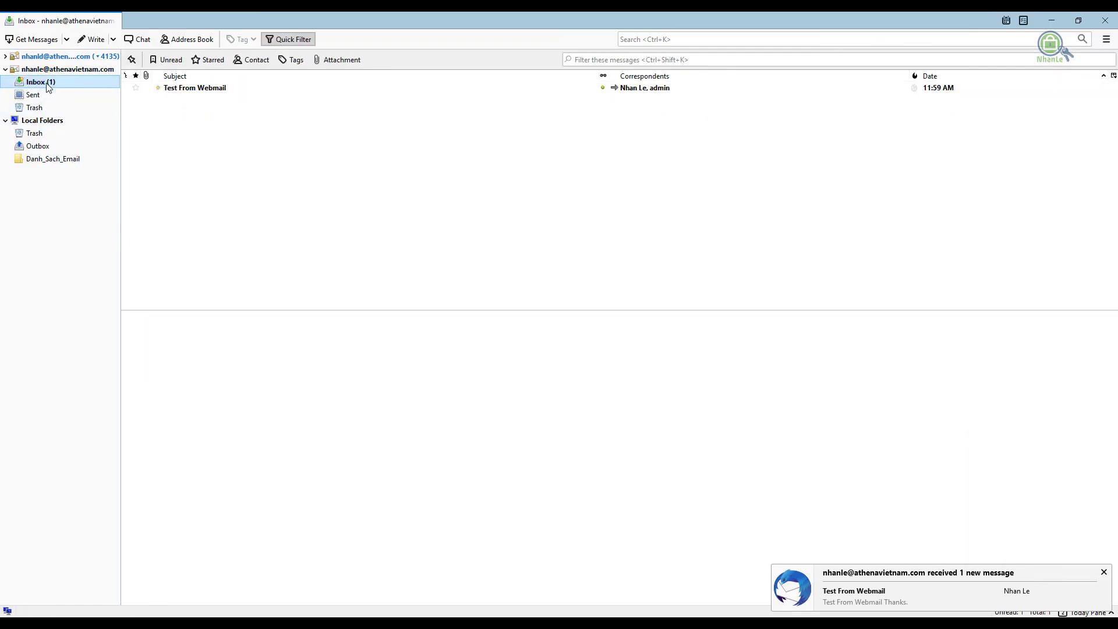
click(218, 88)
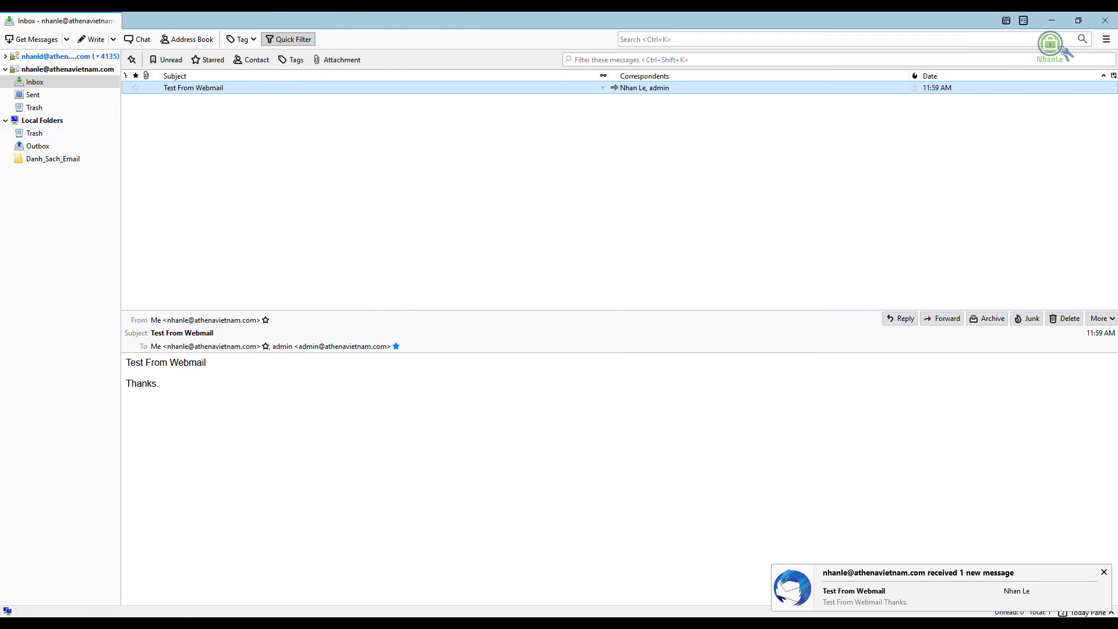
key(alt+Tab)
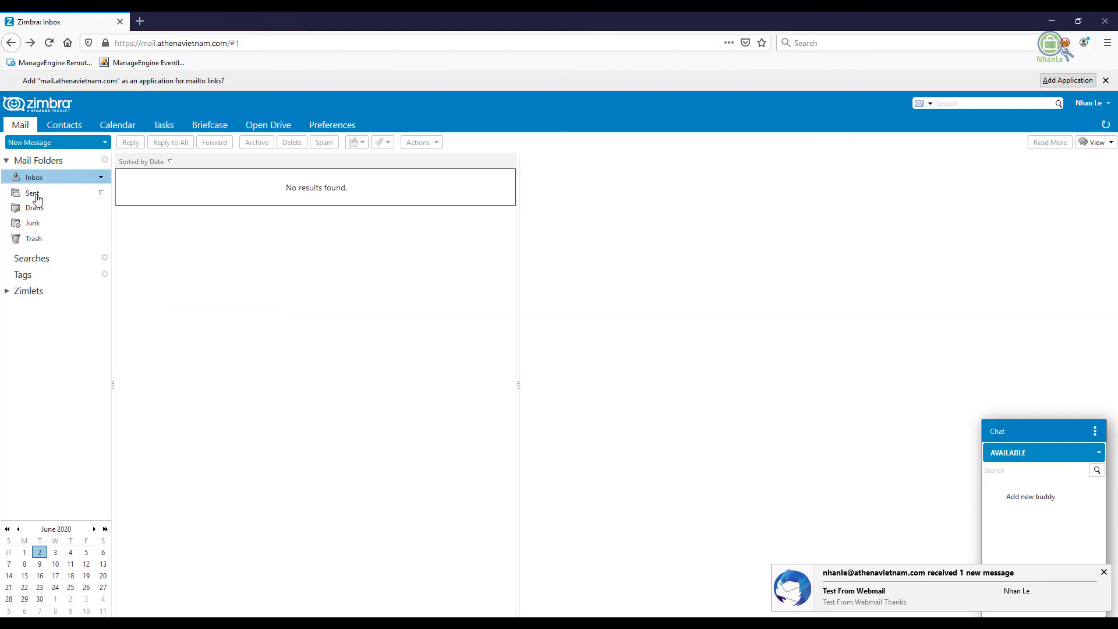
Check Zimbra's Sent folder for 'Test From Webmail', then return to Thunderbird
click(36, 196)
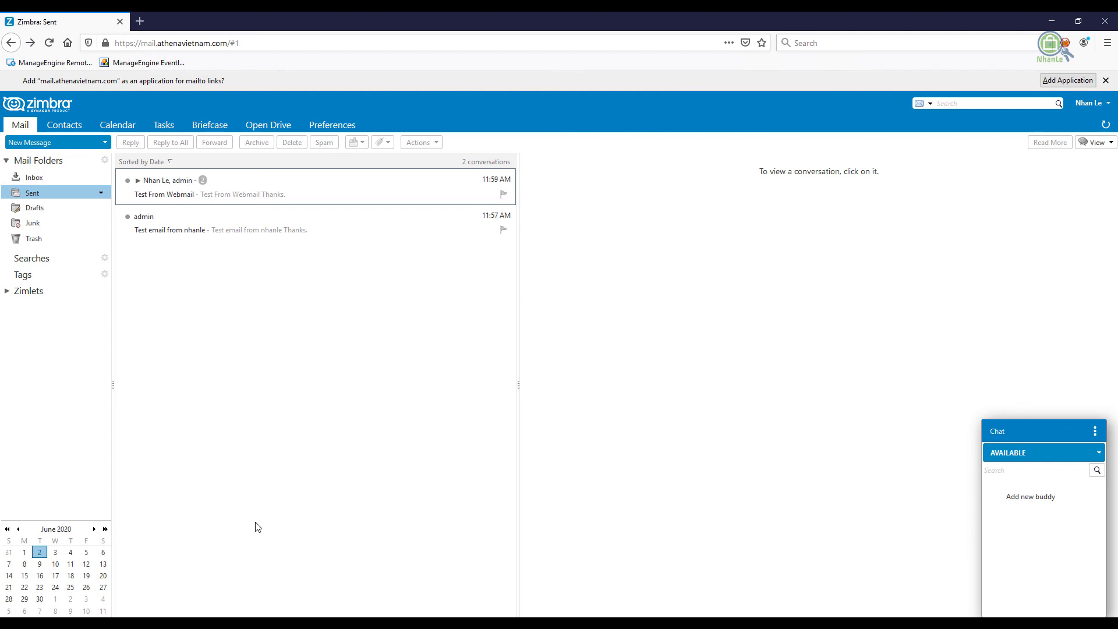
key(alt+Tab)
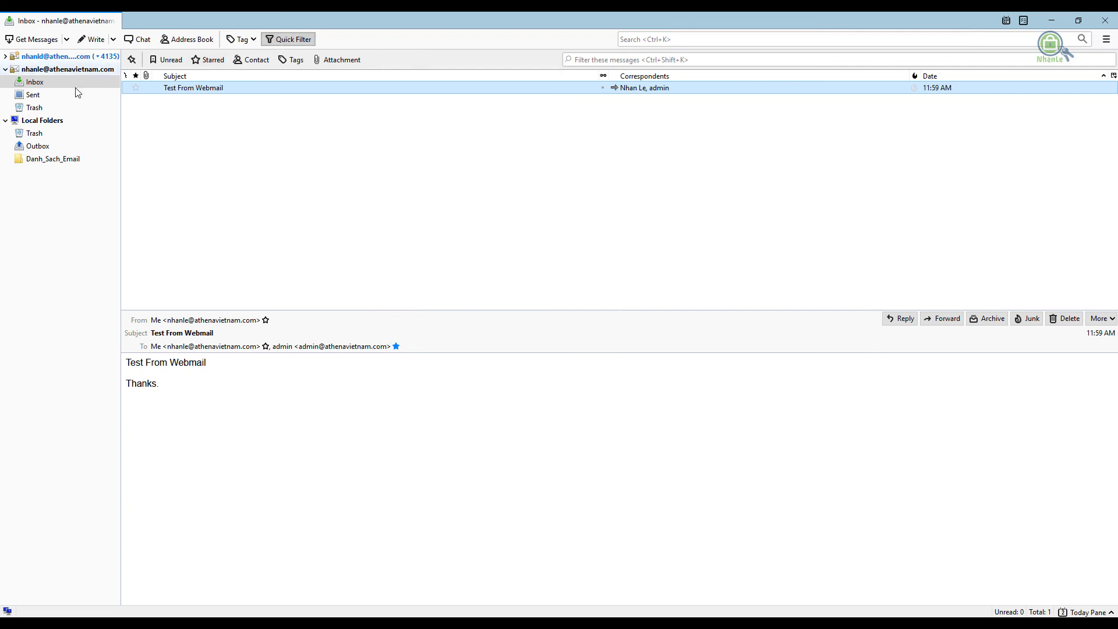
Show the mail account's overview page, briefly checking its context menu options
click(59, 70)
right_click(58, 70)
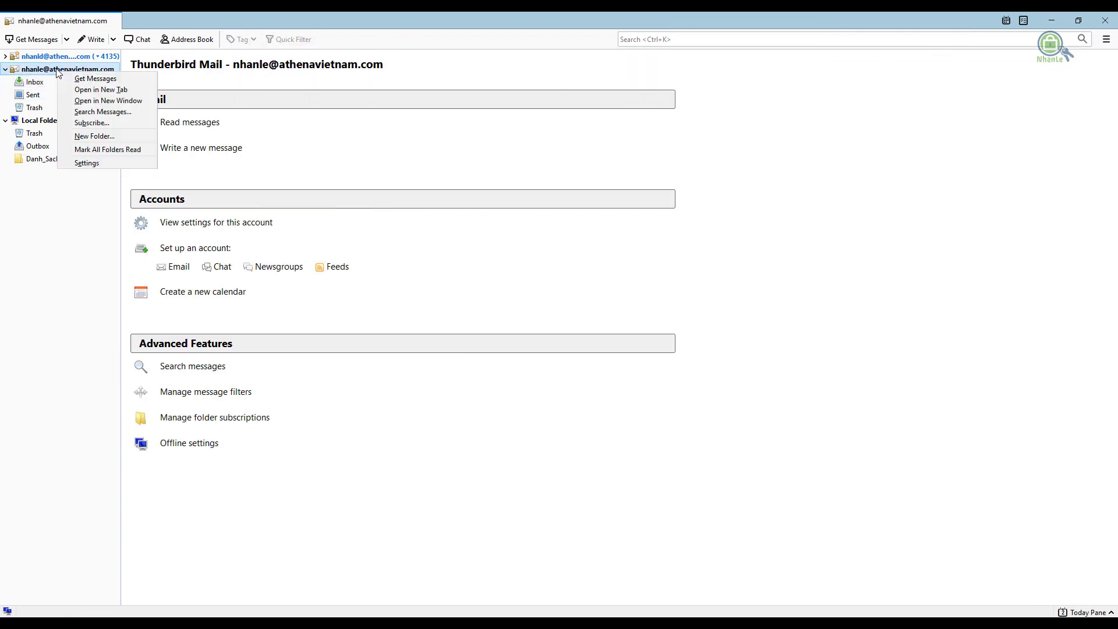
click(65, 212)
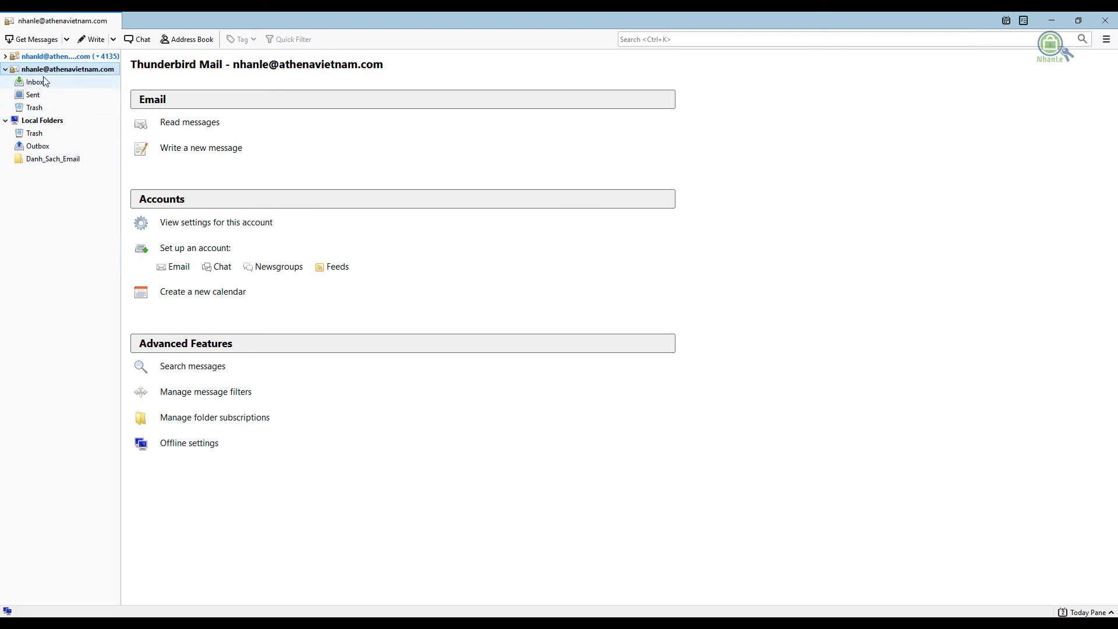